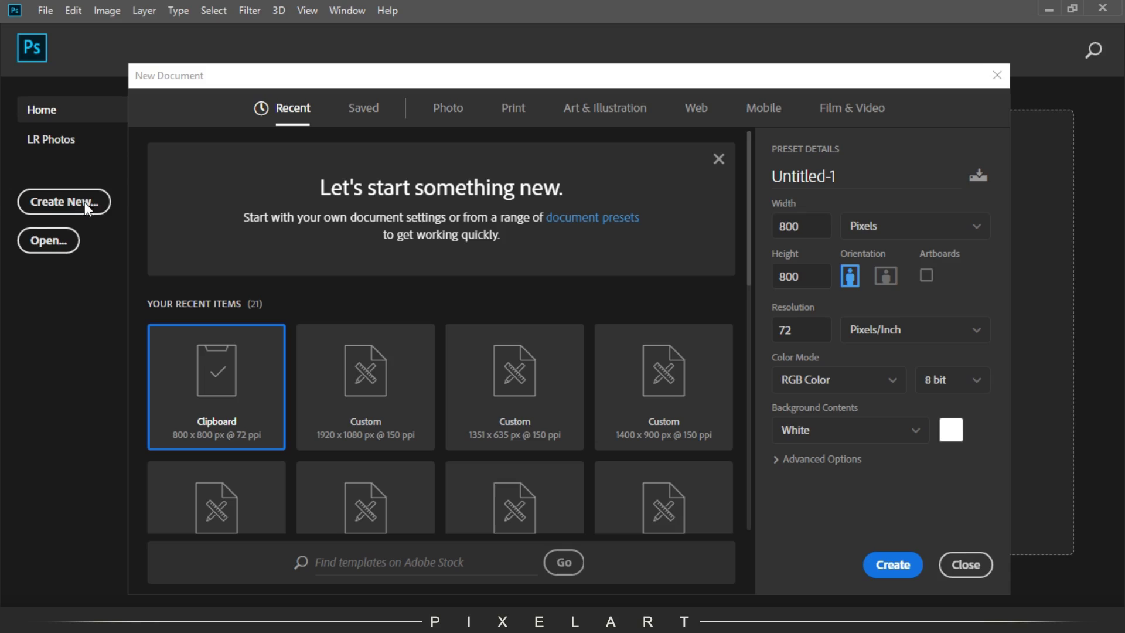
Step: Enter a width of 1500 px and a height of 900 px, then select the resolution value
double_click(786, 226)
text(1500)
double_click(789, 276)
text(900)
double_click(785, 329)
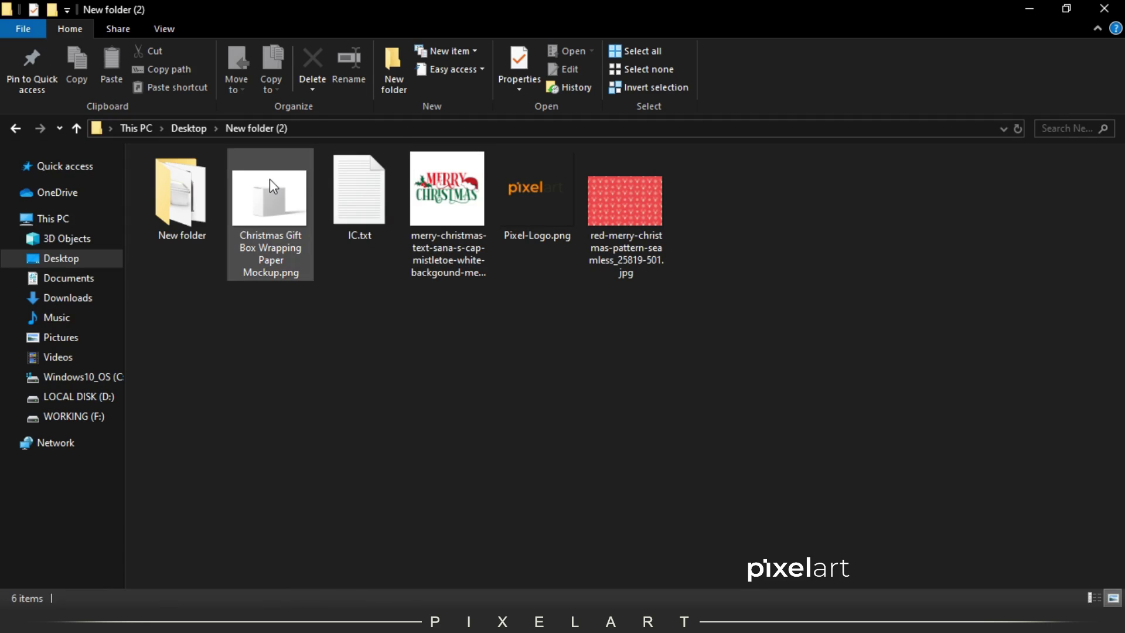
Step: Place the Christmas Gift Box Wrapping Paper Mockup on the canvas, enlarged to about 183%
click(276, 214)
drag(276, 214, 463, 328)
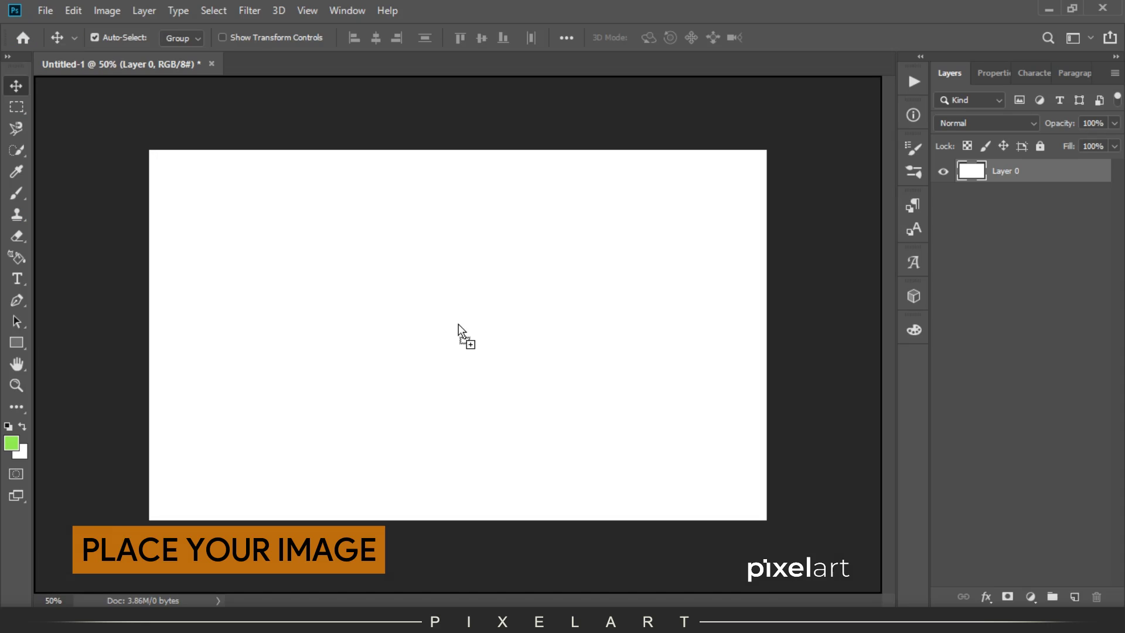
drag(615, 216, 764, 146)
drag(631, 230, 631, 217)
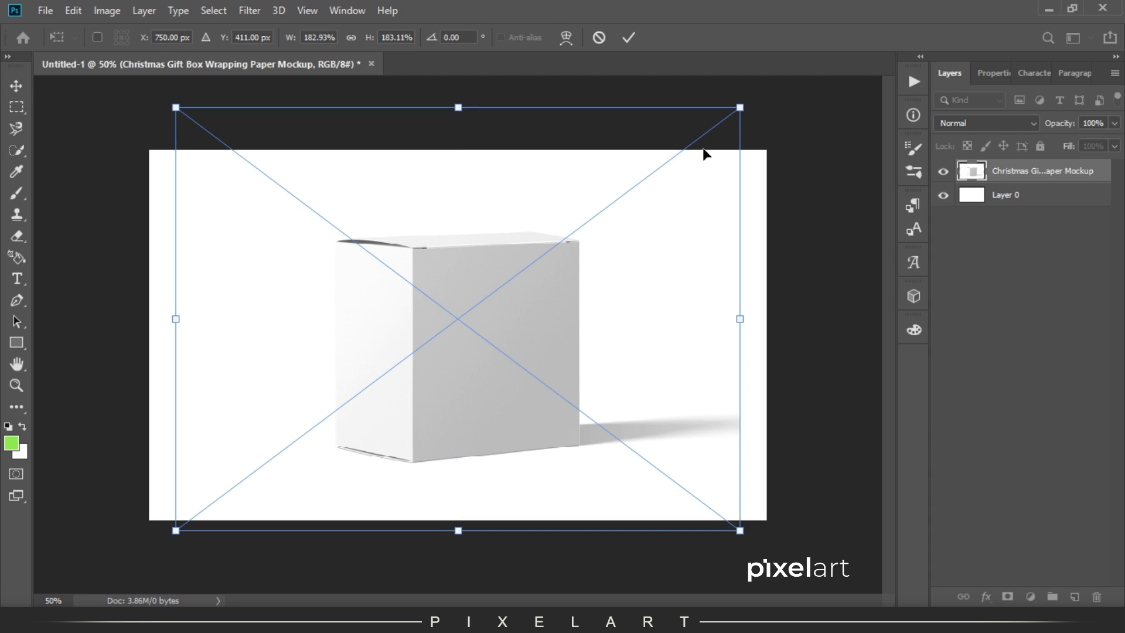
key(Return)
key(ctrl+plus)
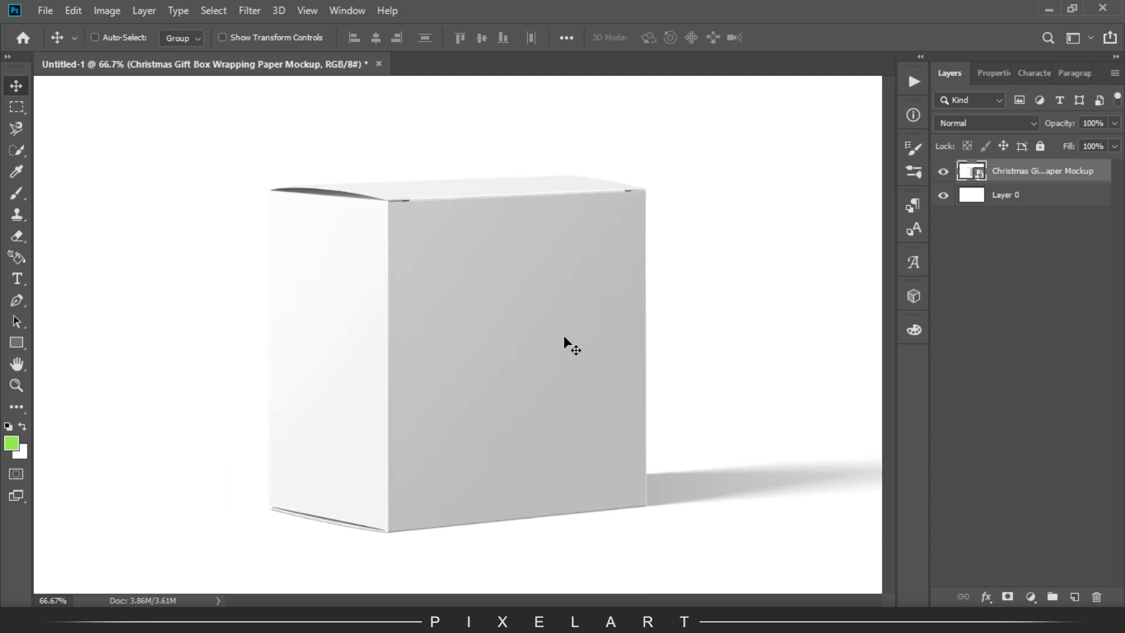
key(ctrl+plus)
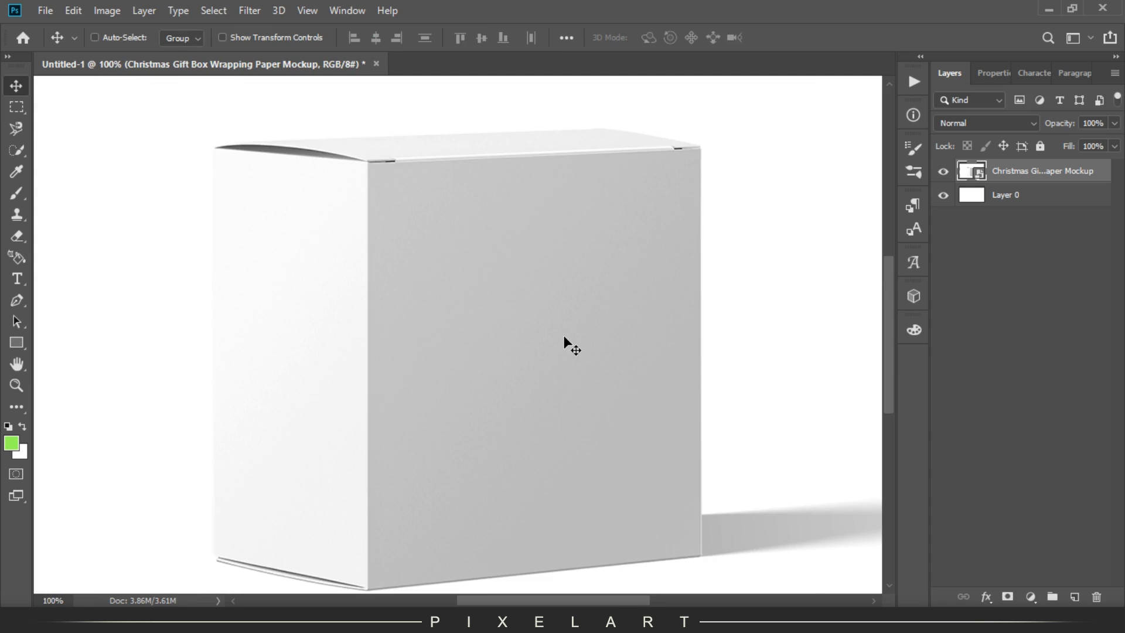
key(space)
drag(550, 408, 547, 381)
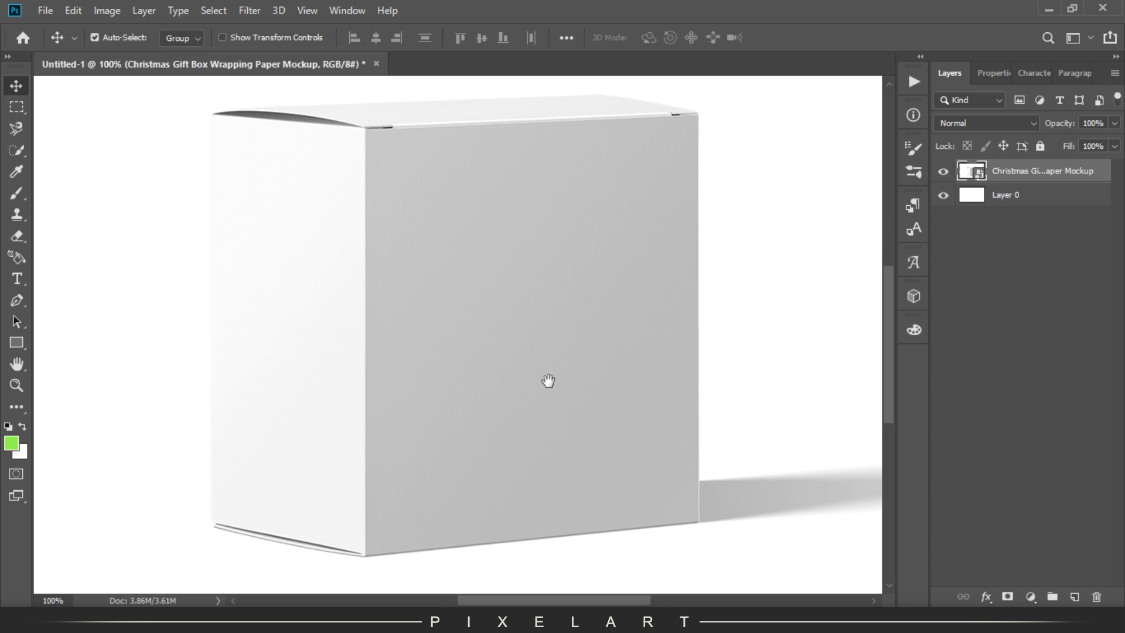
Step: Draw a green rectangle over the box's front face with no stroke
click(15, 341)
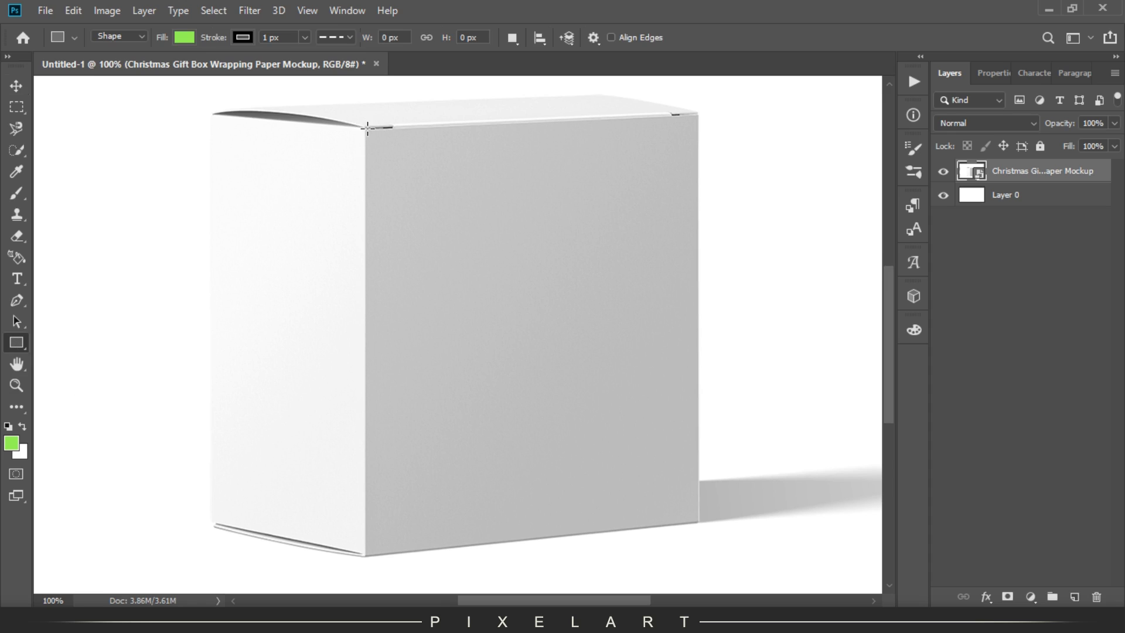
drag(367, 125, 698, 520)
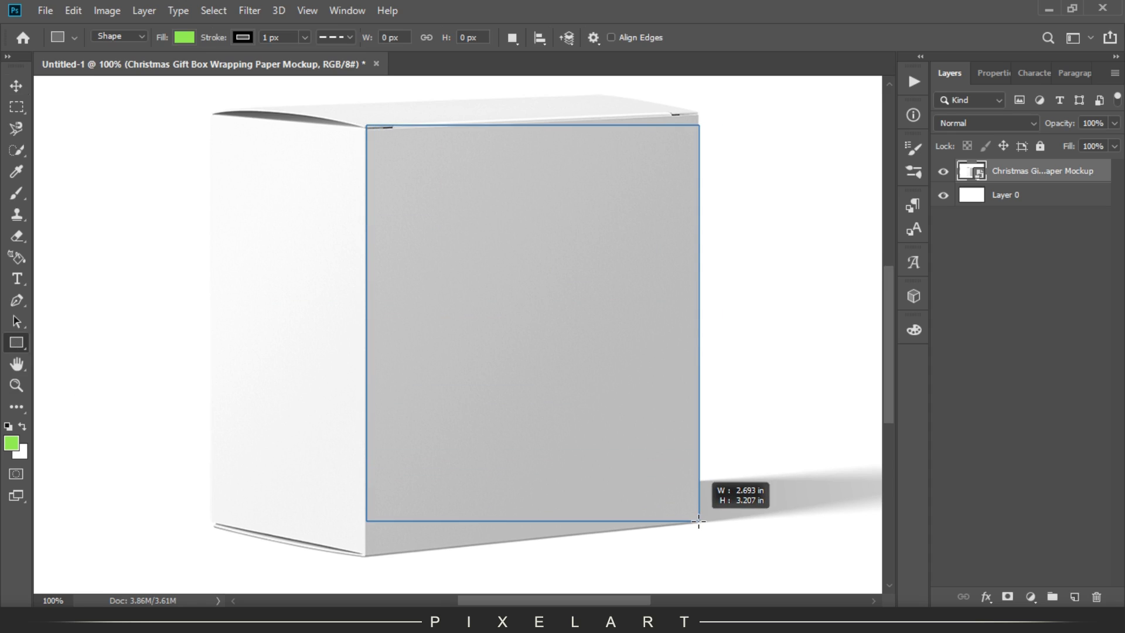
drag(699, 520, 697, 520)
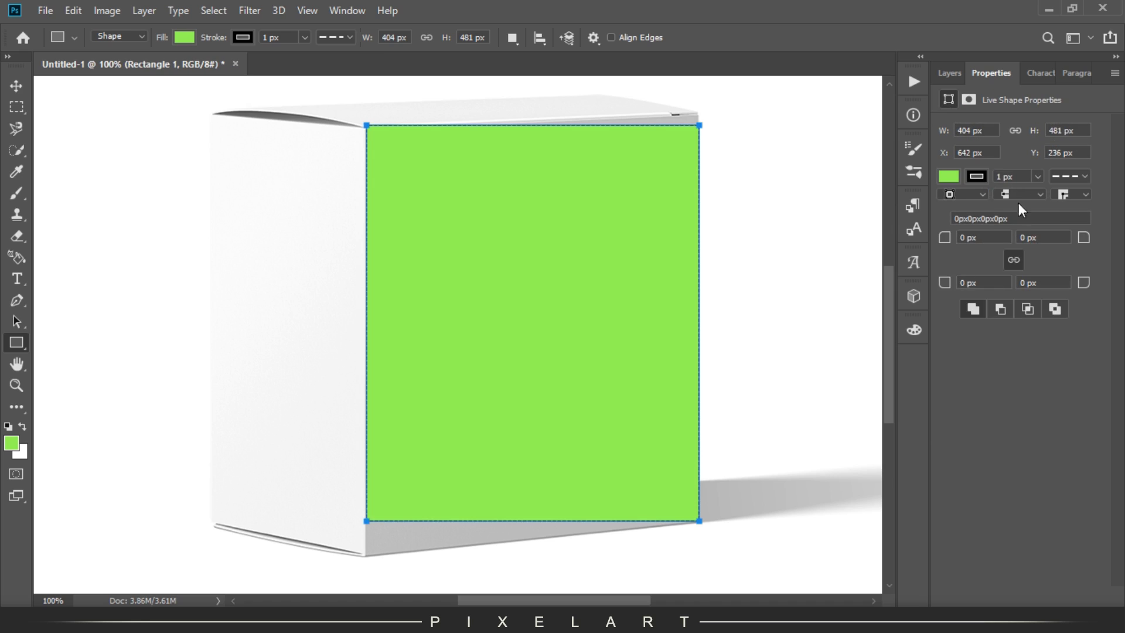
click(976, 177)
click(953, 211)
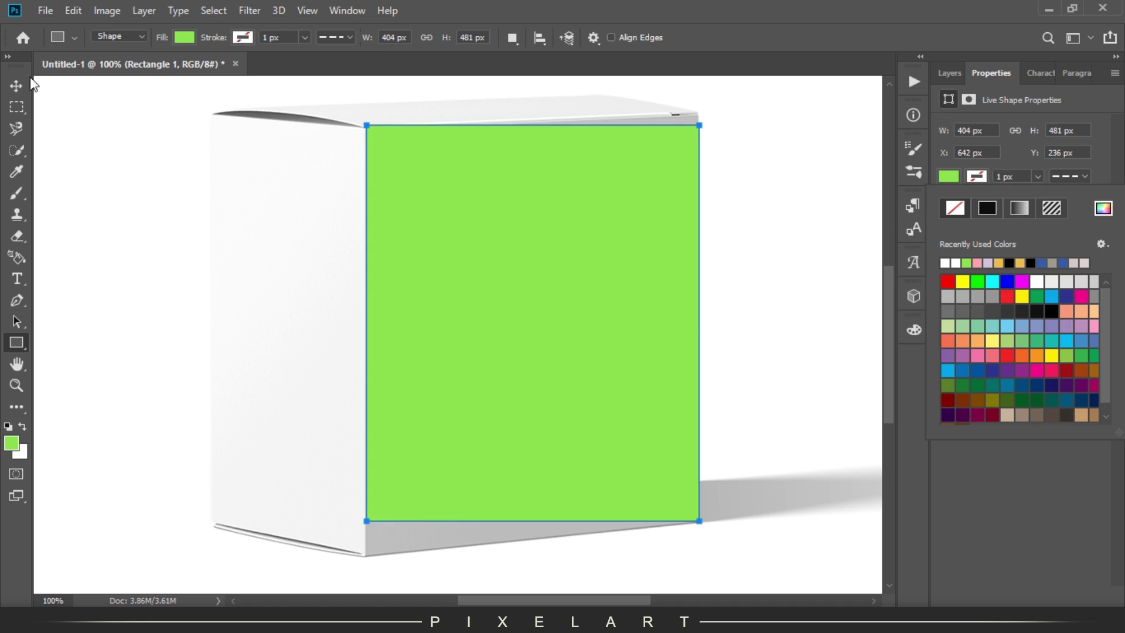
Step: Convert the Rectangle 1 layer to a smart object
click(22, 81)
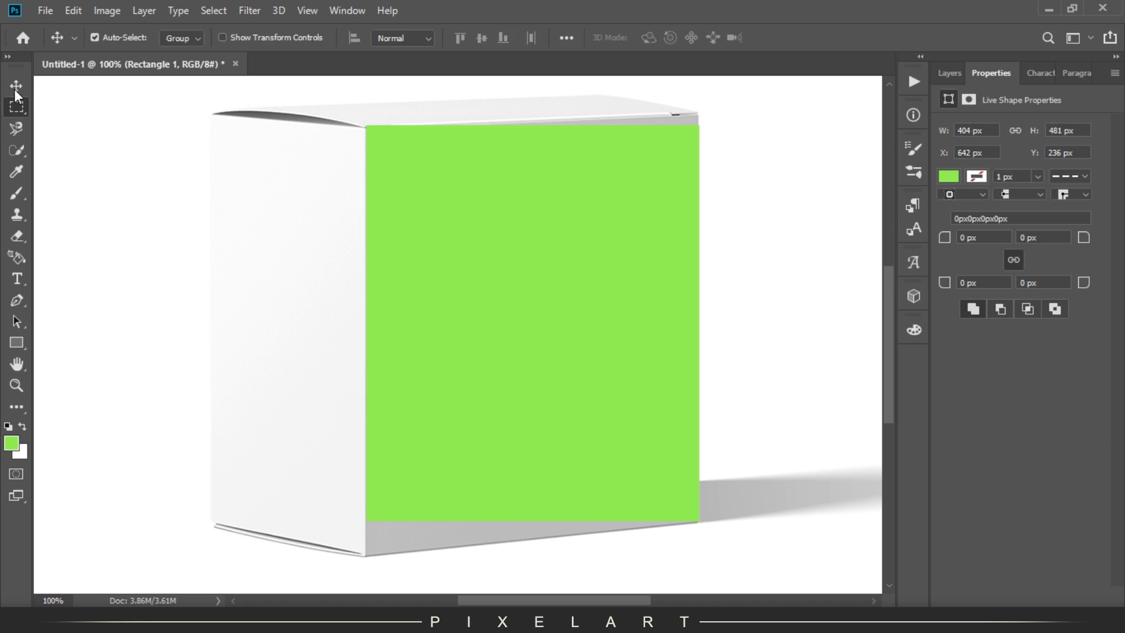
click(950, 71)
right_click(1018, 172)
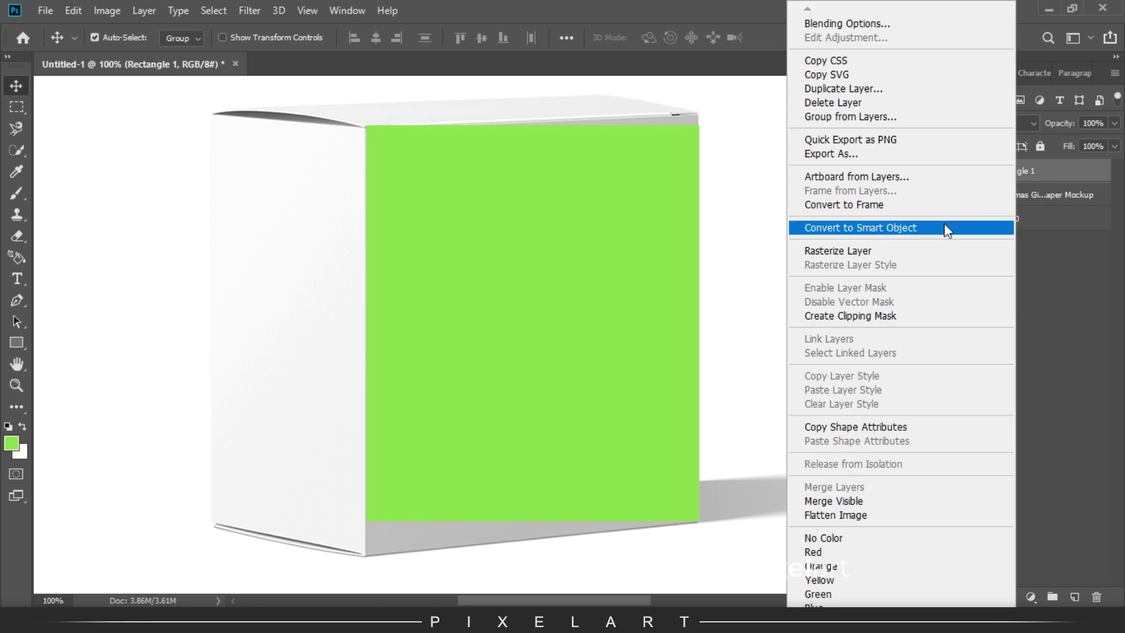
click(944, 226)
Step: Lower Rectangle 1's opacity and tilt its top edge to match the box lid
drag(1063, 129, 1012, 129)
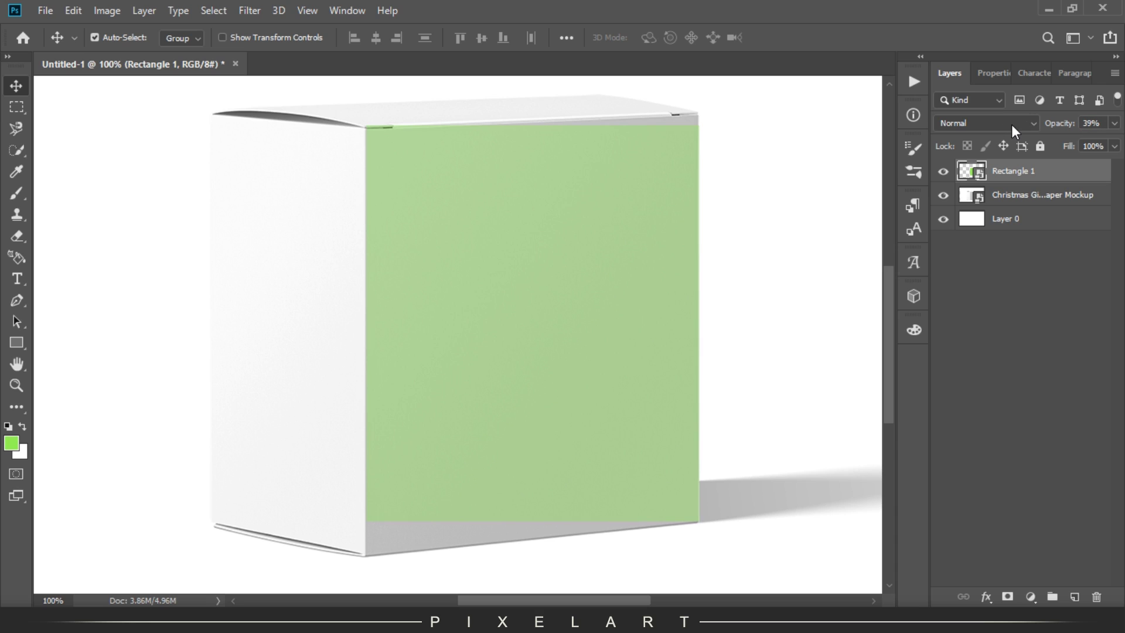
key(ctrl+plus)
key(ctrl+plus)
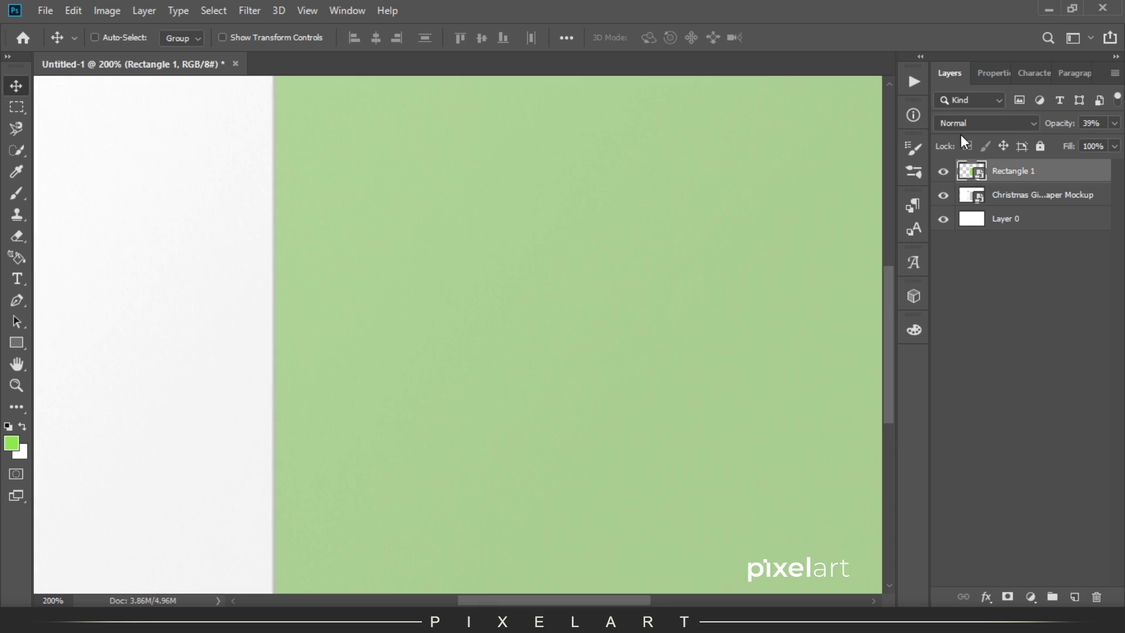
mouse_move(667, 188)
mouse_down()
mouse_move(579, 476)
mouse_move(269, 135)
mouse_up()
key(ctrl+t)
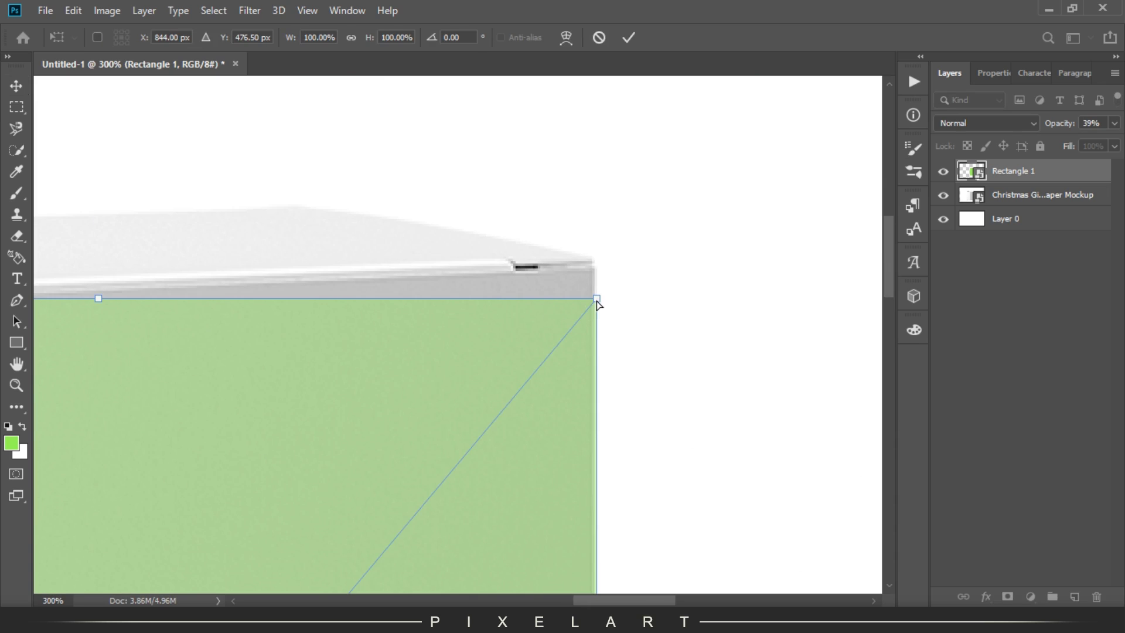
drag(598, 304, 591, 265)
drag(601, 327, 599, 329)
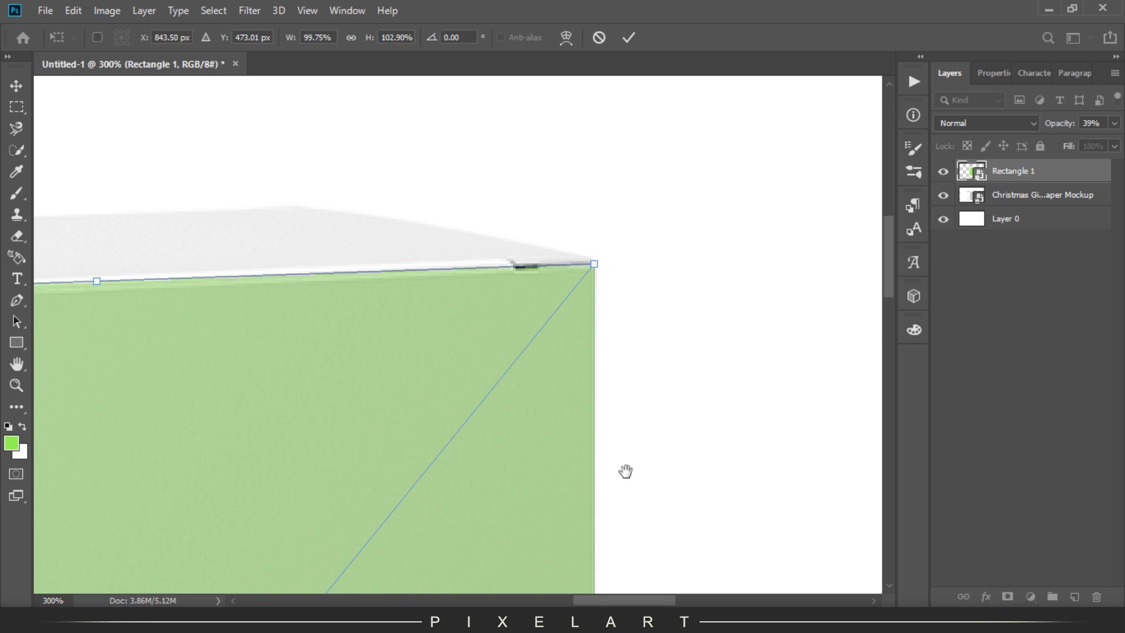
Step: Slant the rectangle's bottom edge onto the box and extend its left edge to the corner
scroll(622, 293, down, 10)
scroll(618, 234, down, 5)
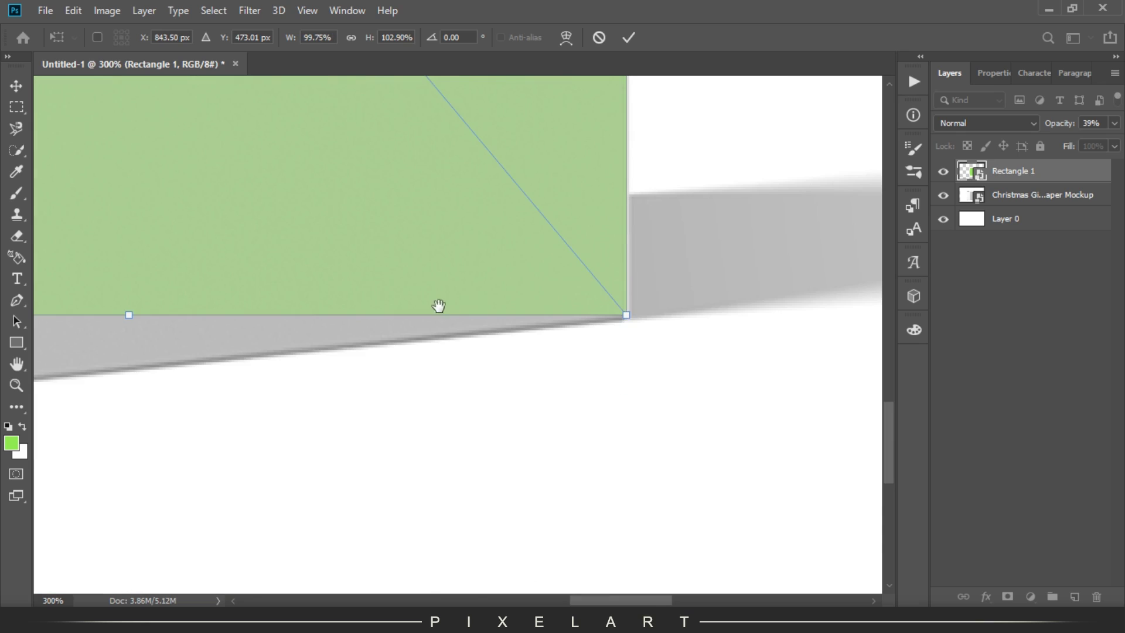
drag(438, 305, 677, 268)
drag(325, 230, 316, 320)
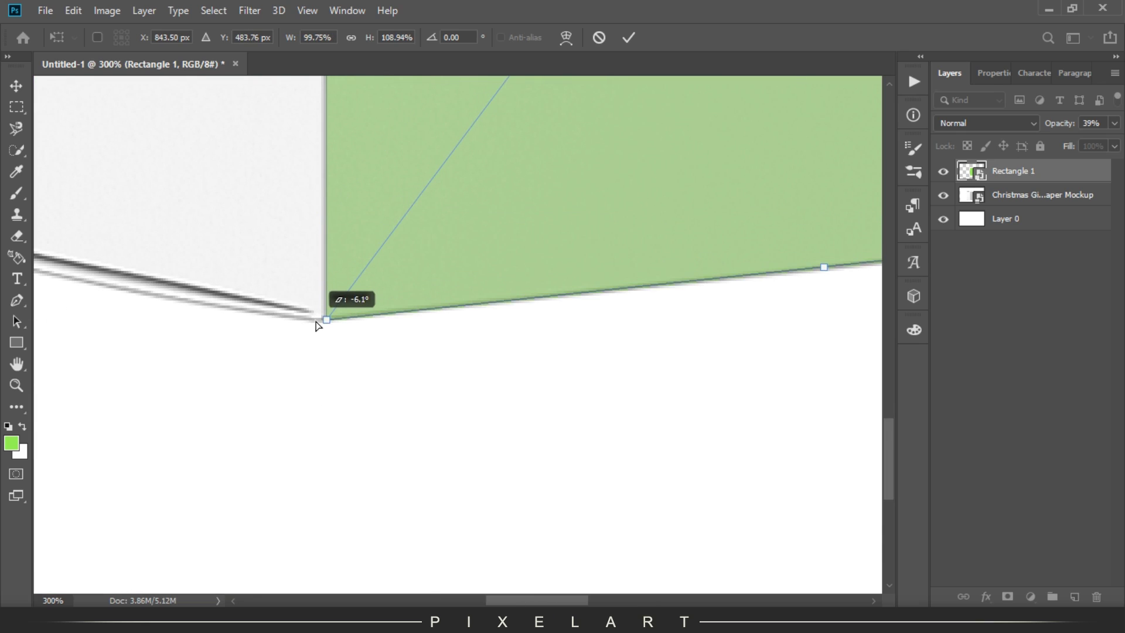
scroll(369, 334, up, 5)
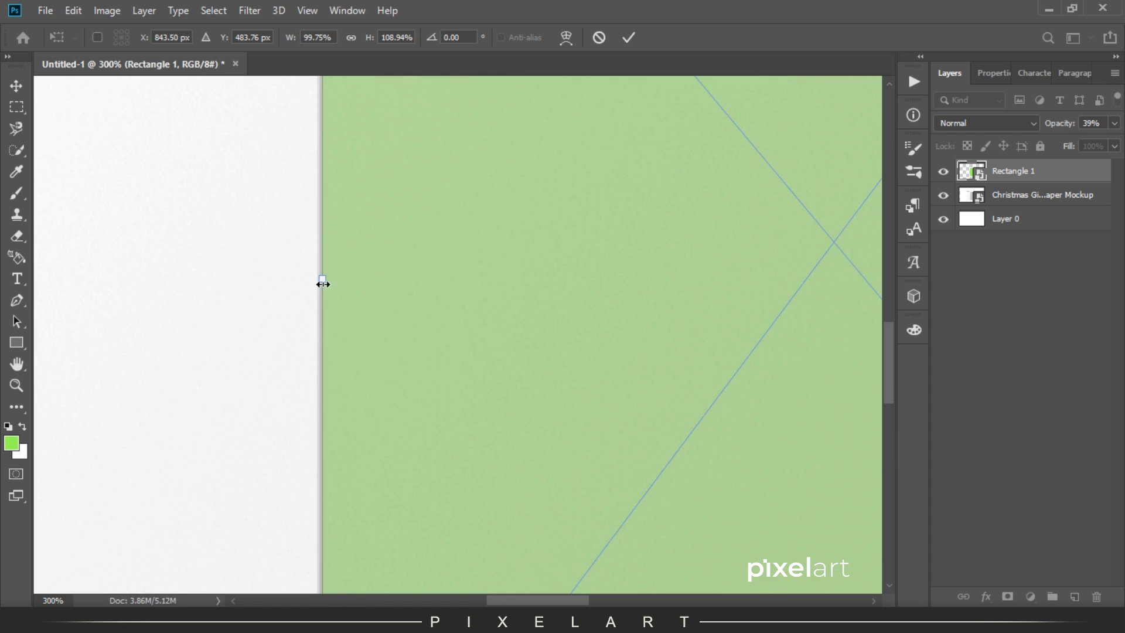
drag(321, 283, 320, 284)
Step: Align the right-side corners, apply the distortion, and restore Rectangle 1 to full opacity
drag(720, 316, 392, 258)
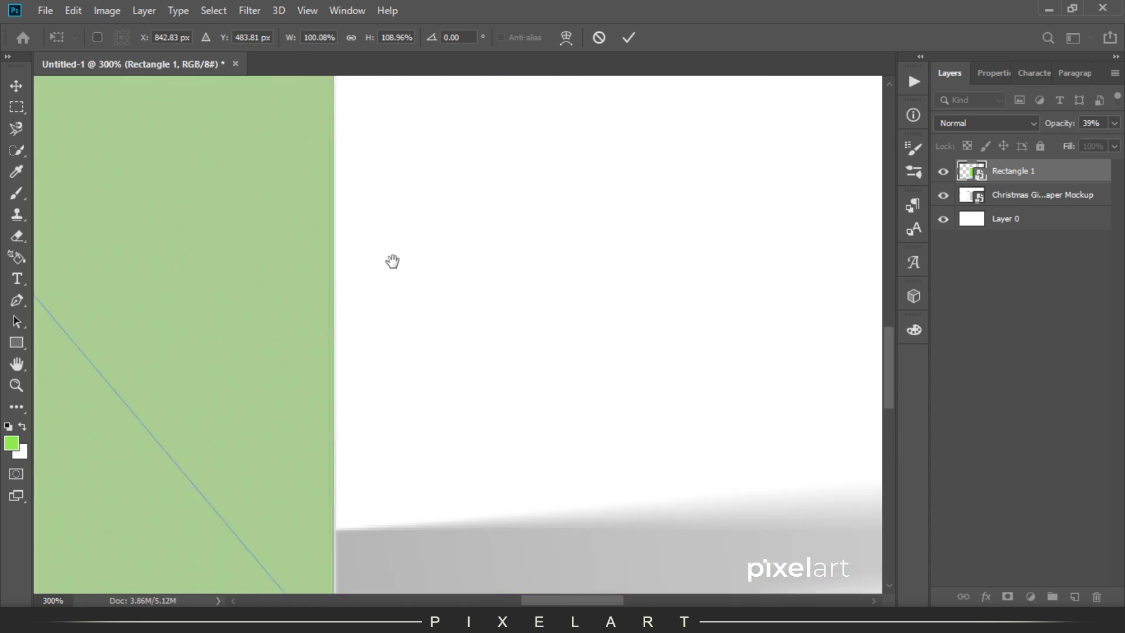
drag(522, 220, 615, 193)
drag(394, 116, 451, 392)
key(ctrl+z)
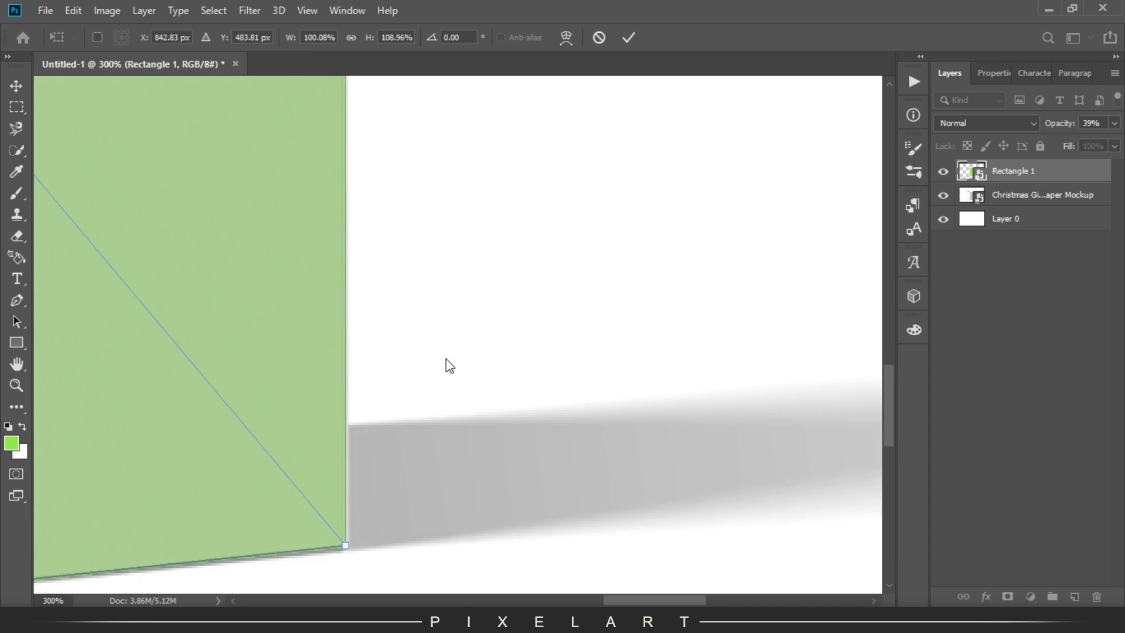
mouse_move(447, 246)
mouse_down()
mouse_move(546, 451)
mouse_move(515, 269)
mouse_up()
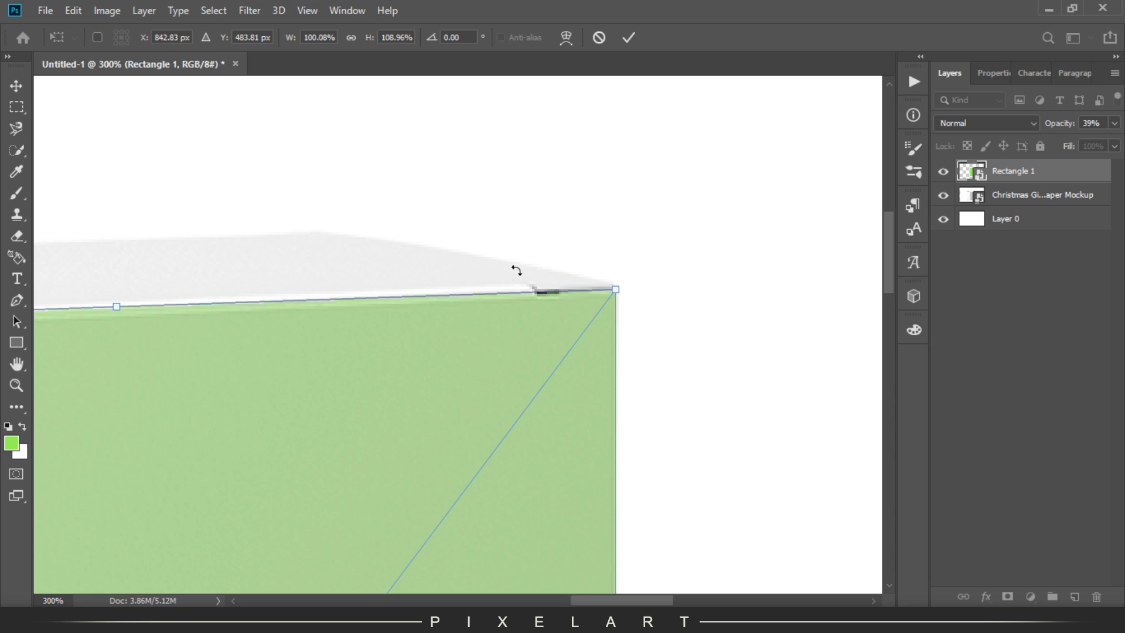
key(Return)
key(ctrl+0)
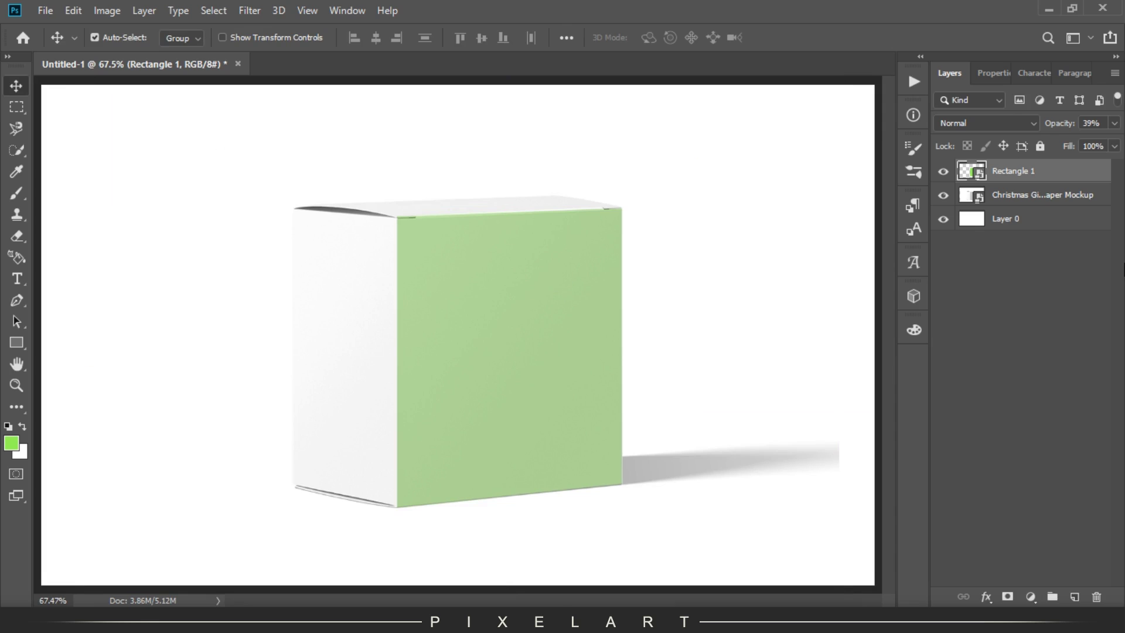
drag(1057, 127, 1120, 187)
Step: Draw a rectangle over the box's left face and fill it with red #ff0033
click(16, 343)
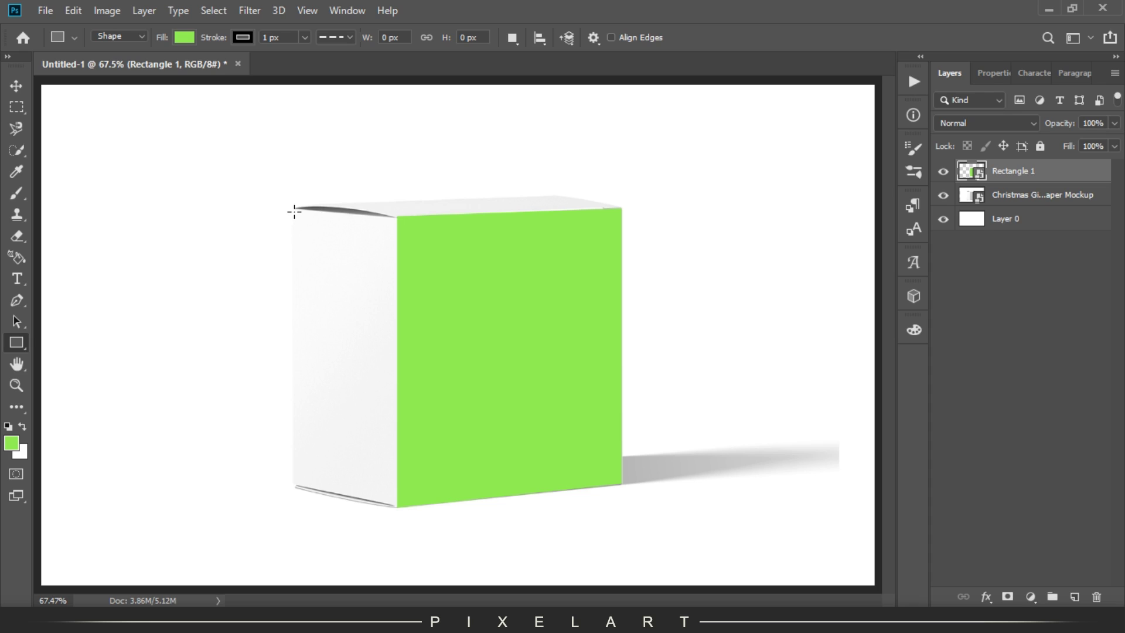
drag(293, 207, 395, 506)
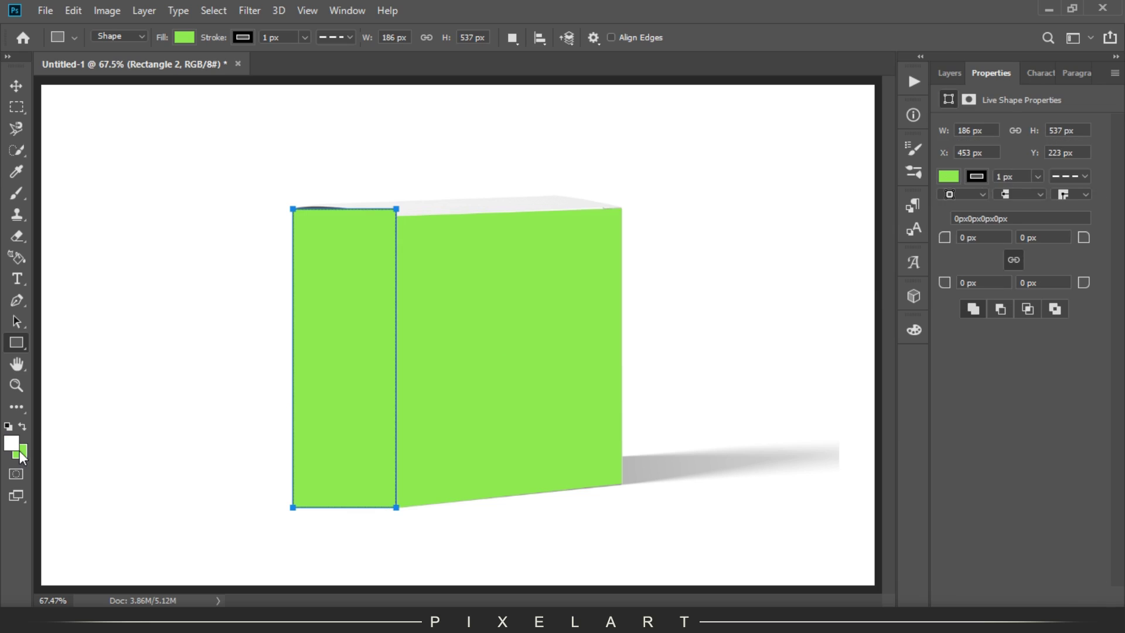
click(17, 446)
text(ff0033)
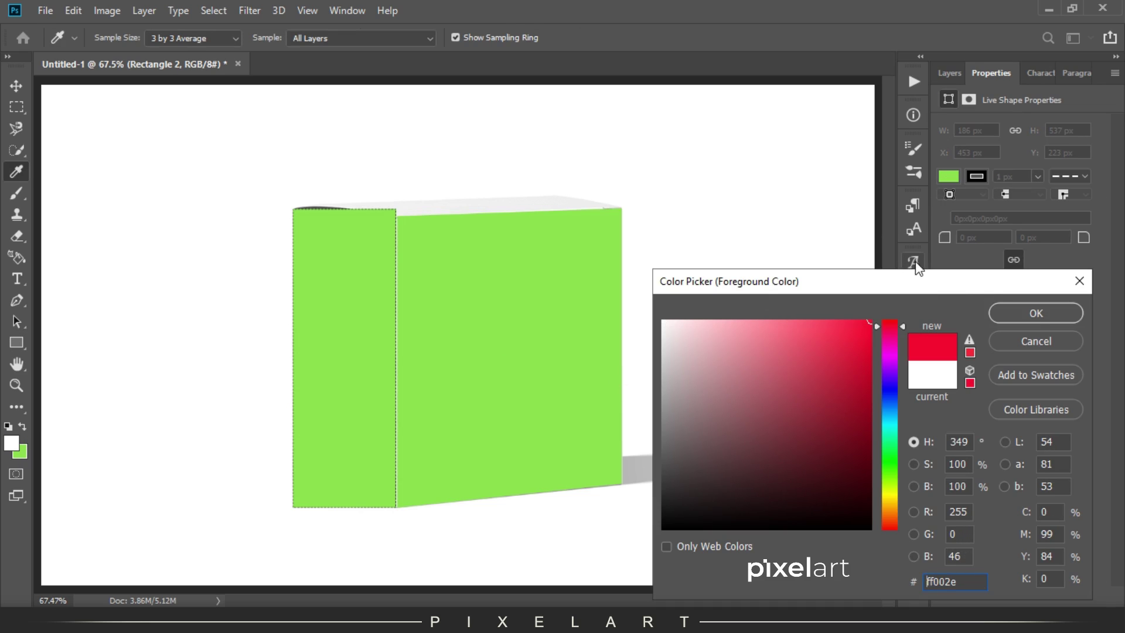
click(1036, 313)
click(16, 86)
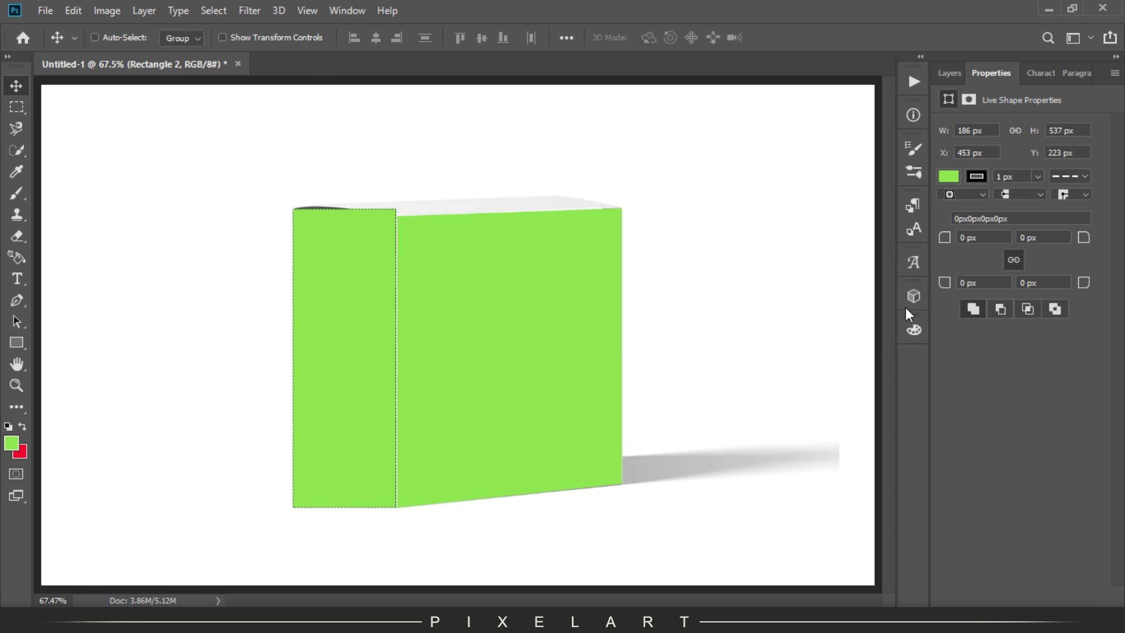
key(alt+BackSpace)
Step: Remove Rectangle 2's outline and convert it to a smart object
click(976, 176)
click(954, 208)
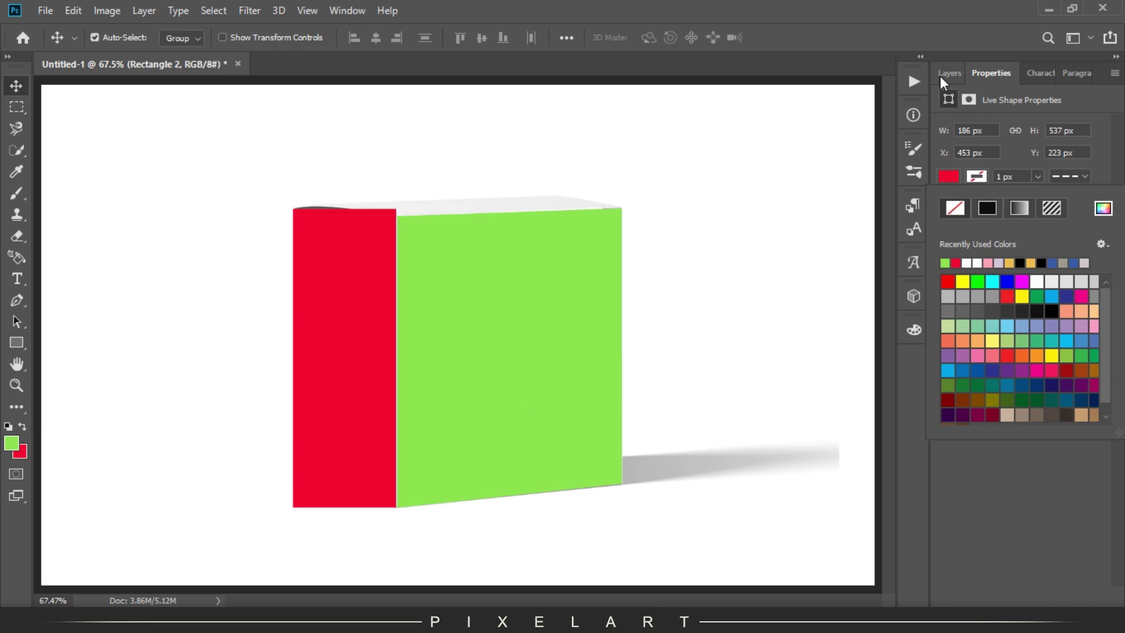
click(948, 74)
right_click(1033, 171)
click(874, 201)
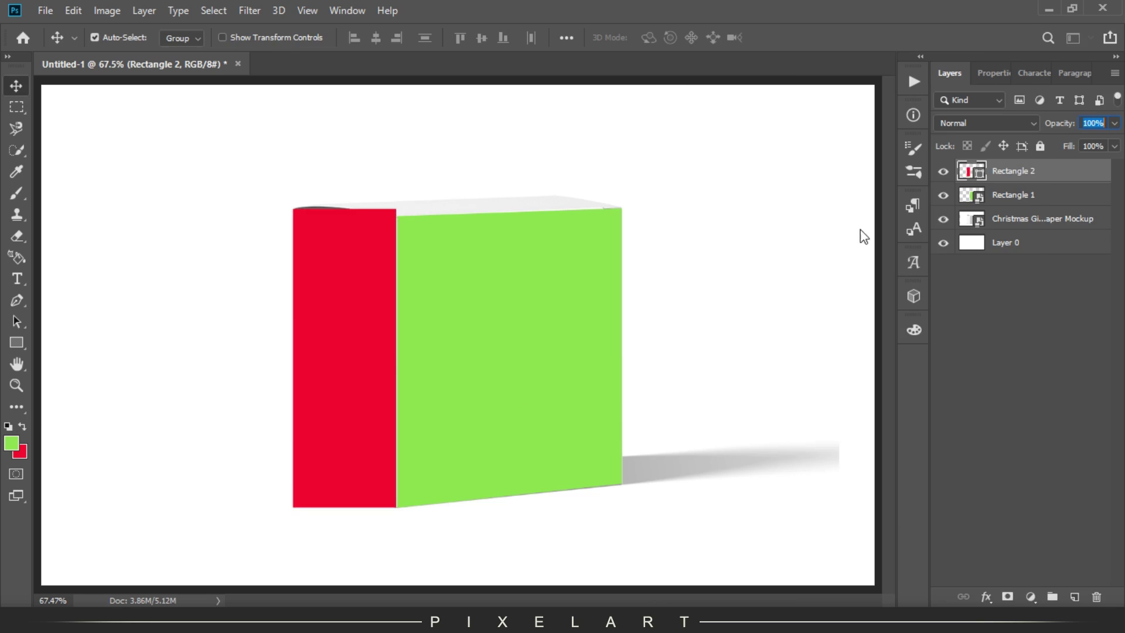
click(16, 108)
click(16, 86)
Step: Drop Rectangle 2 to 39% opacity, nudge it right, and skew its top edge to the box
drag(1059, 125, 1011, 124)
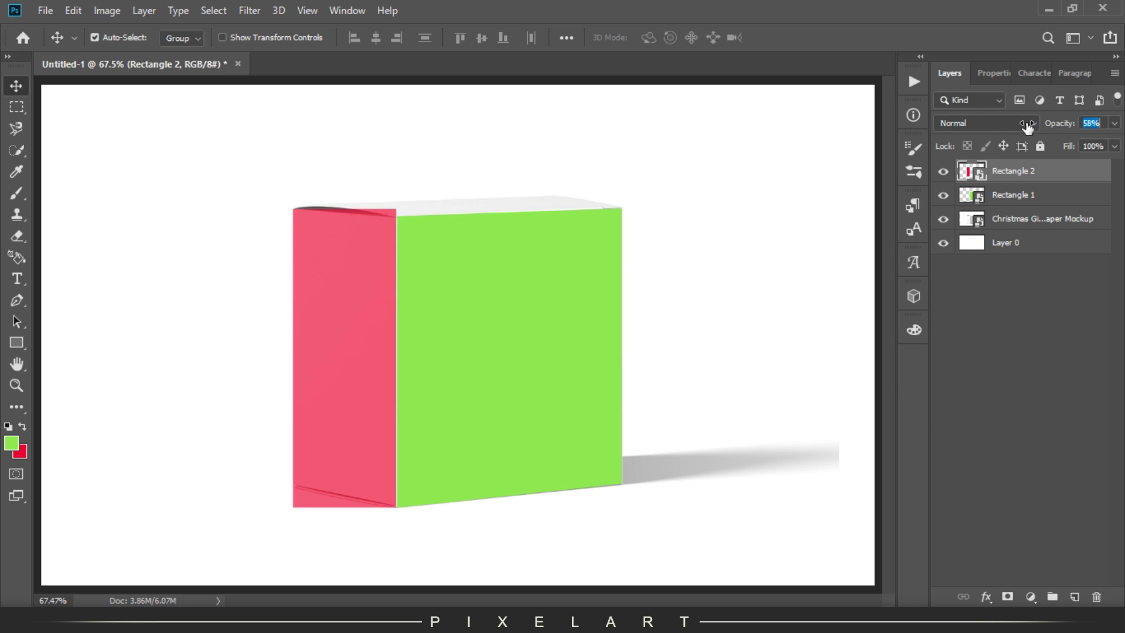
scroll(181, 156, up, 5)
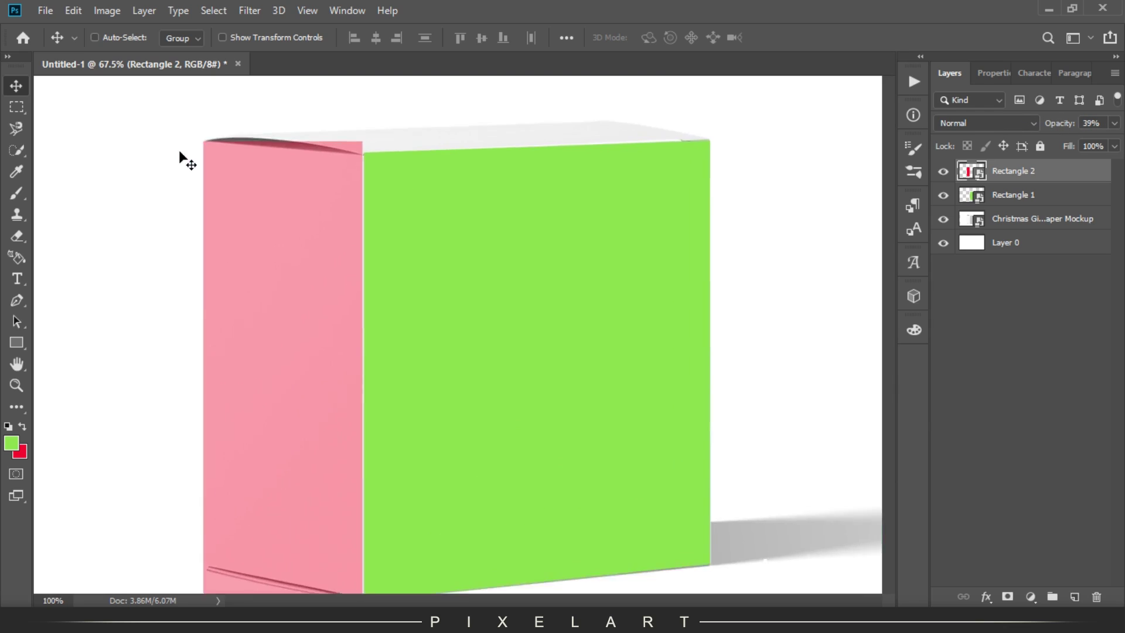
drag(233, 221, 364, 410)
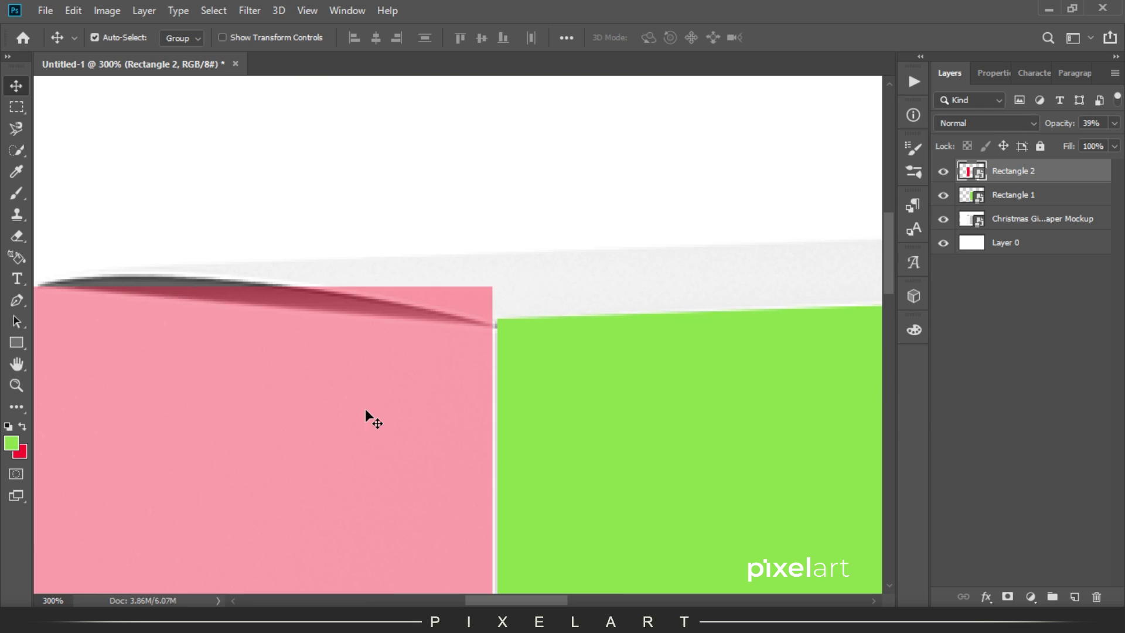
key(Right)
key(Right)
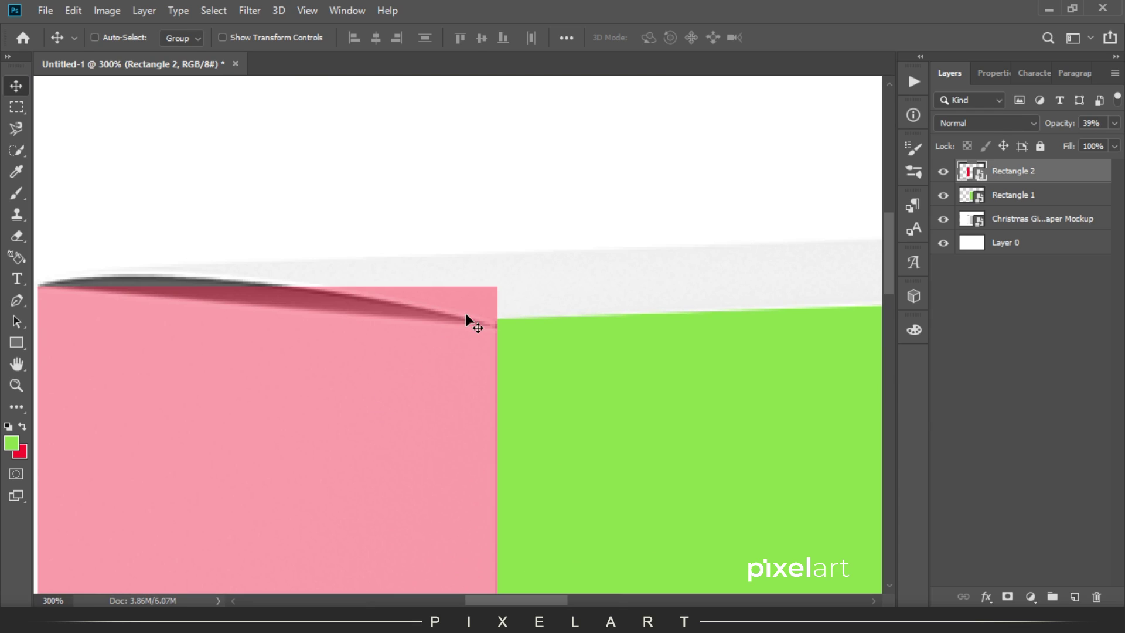
key(ctrl+t)
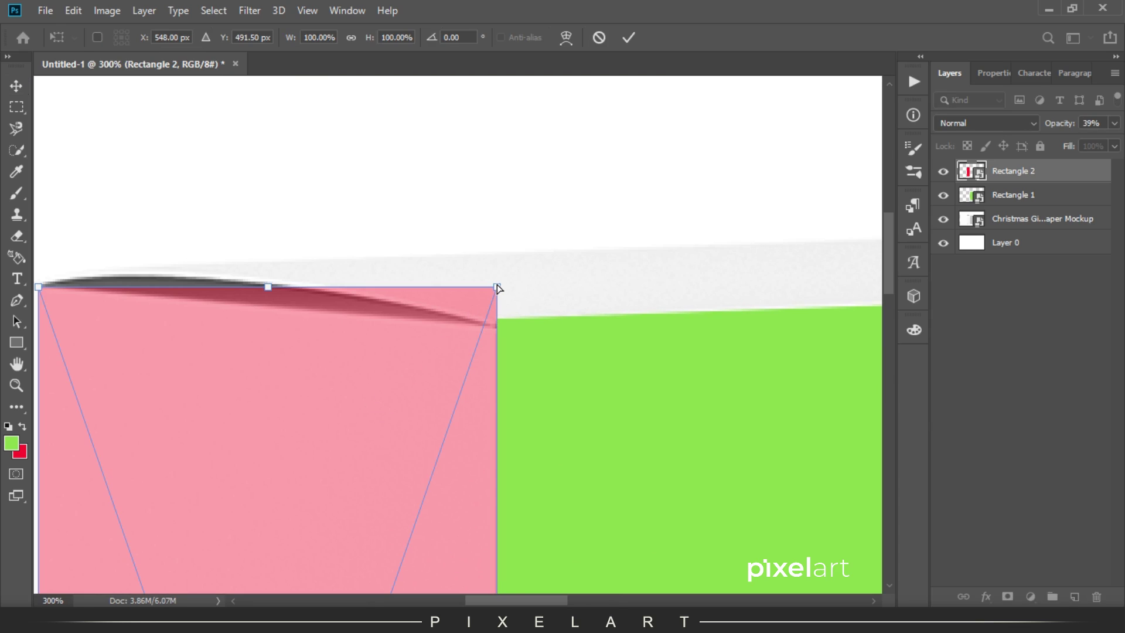
drag(498, 289, 498, 323)
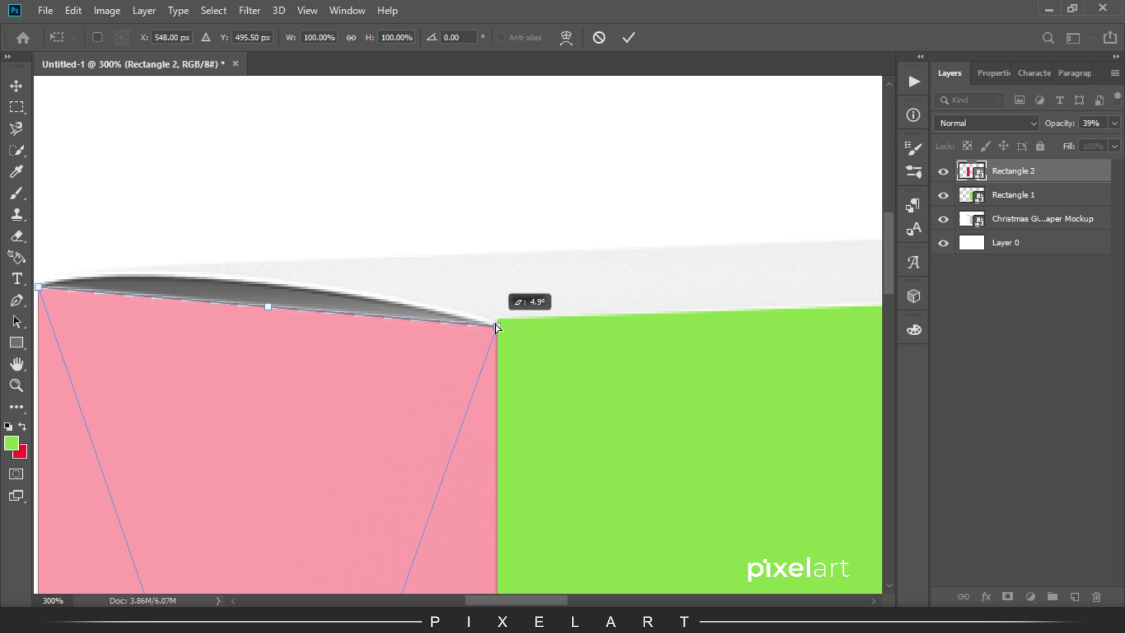
Step: Skew the panel's bottom edge to follow the box's left face
drag(467, 371, 595, 334)
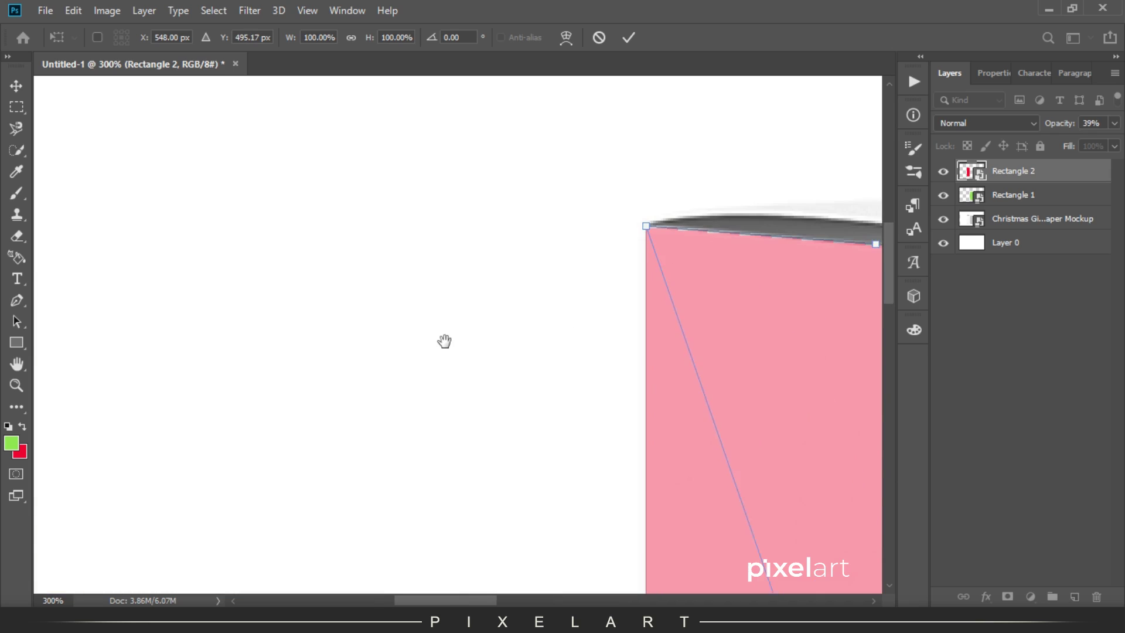
drag(471, 375, 416, 135)
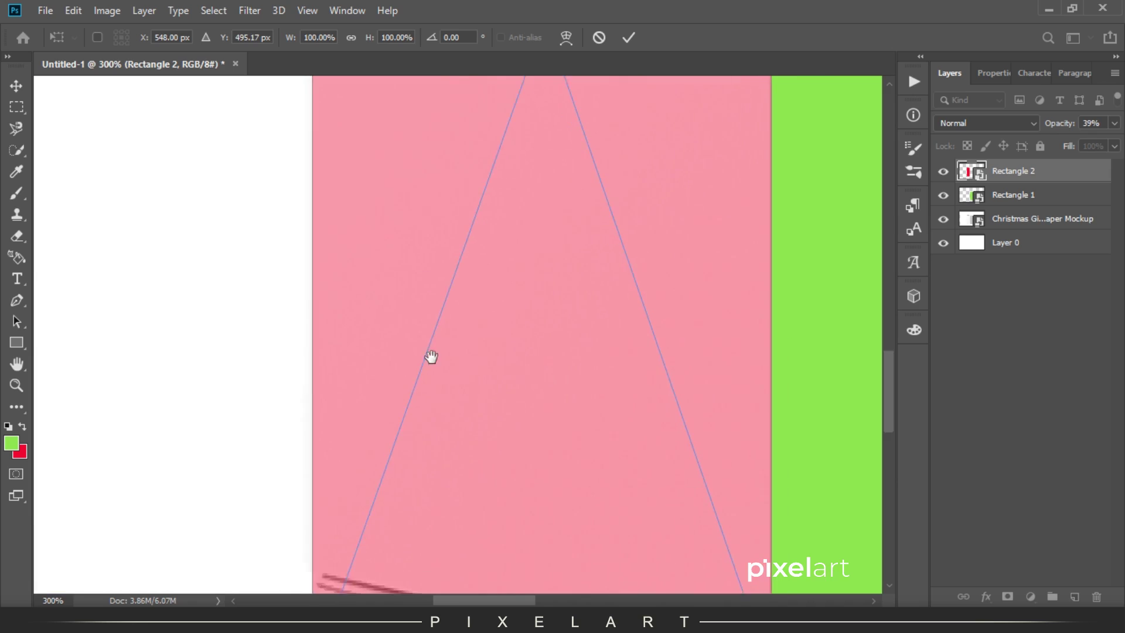
mouse_move(302, 429)
mouse_down()
mouse_move(328, 328)
mouse_move(314, 344)
mouse_move(309, 334)
mouse_up()
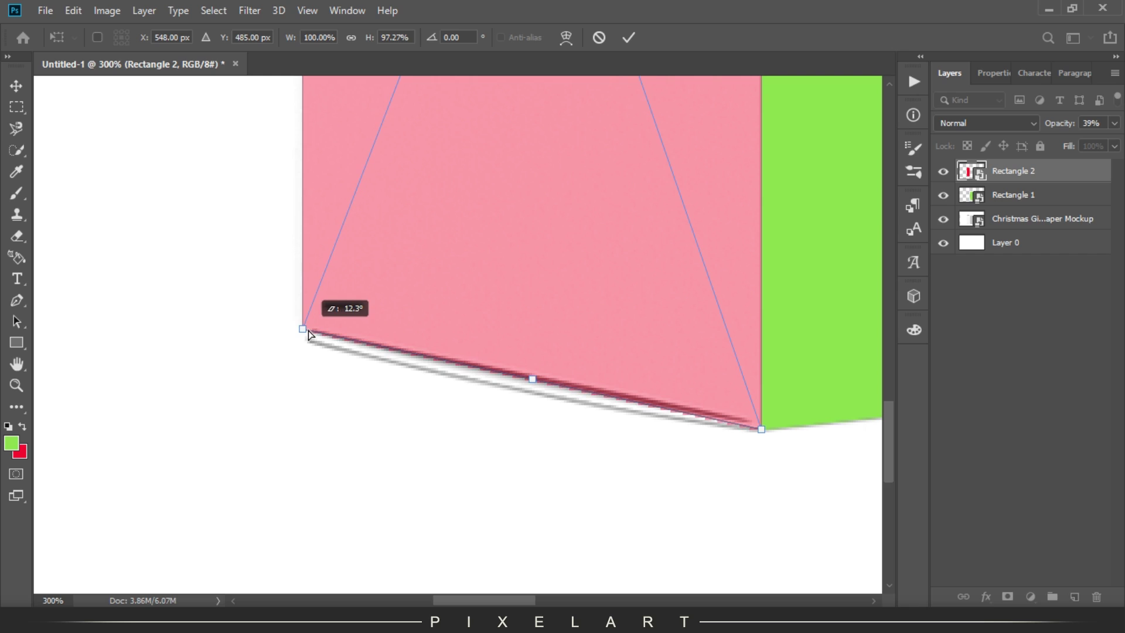
drag(309, 334, 302, 344)
drag(484, 221, 459, 437)
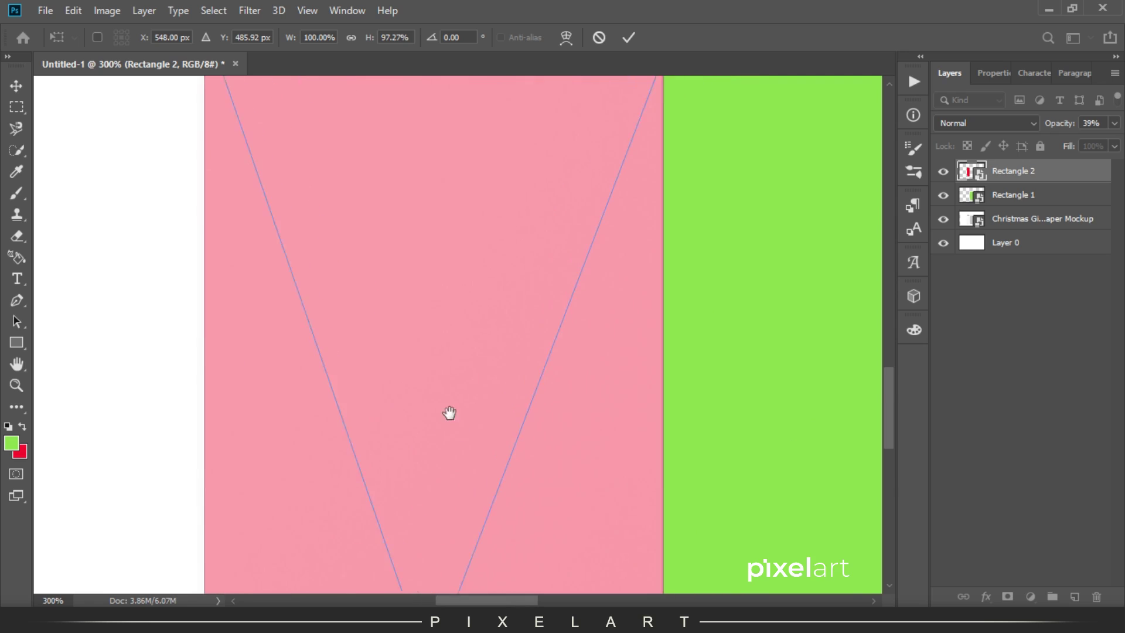
right_click(384, 304)
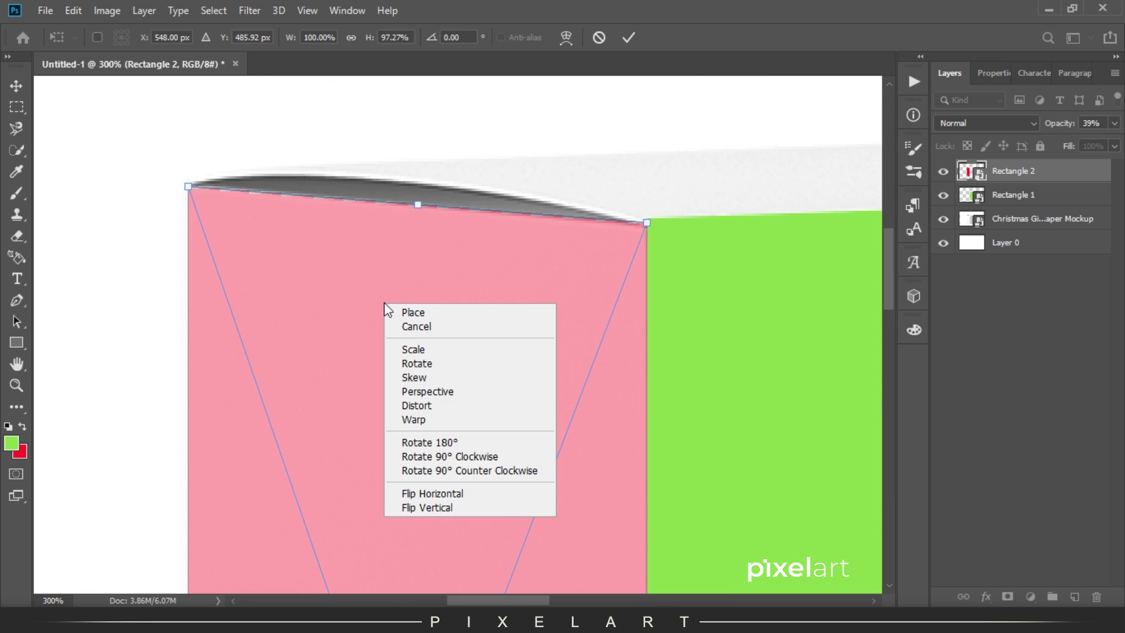
click(379, 262)
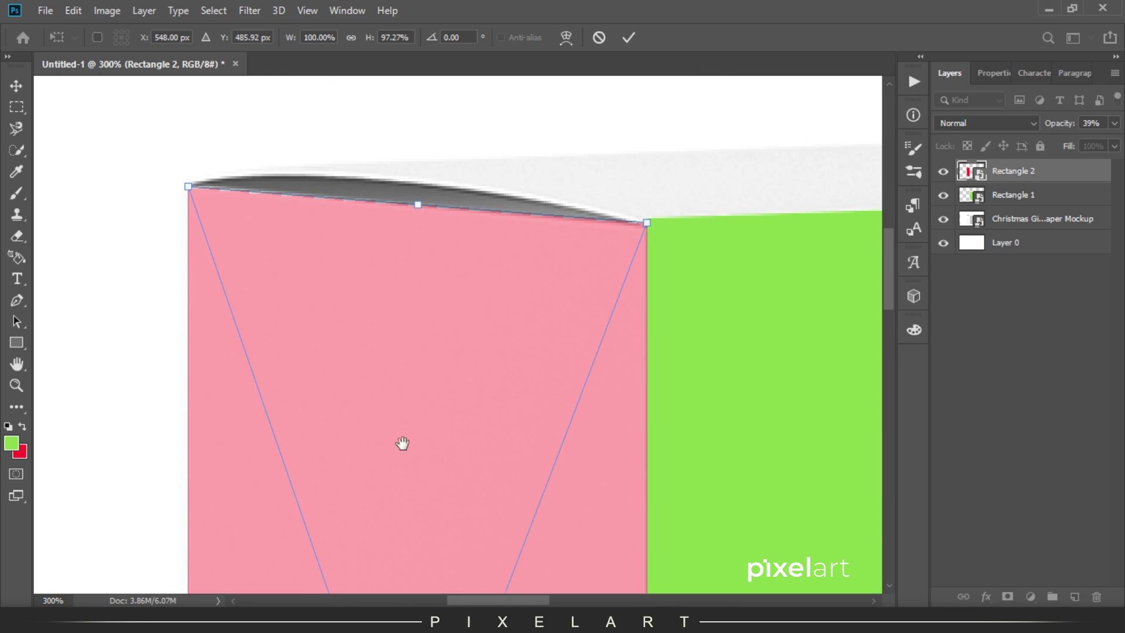
drag(420, 445, 384, 187)
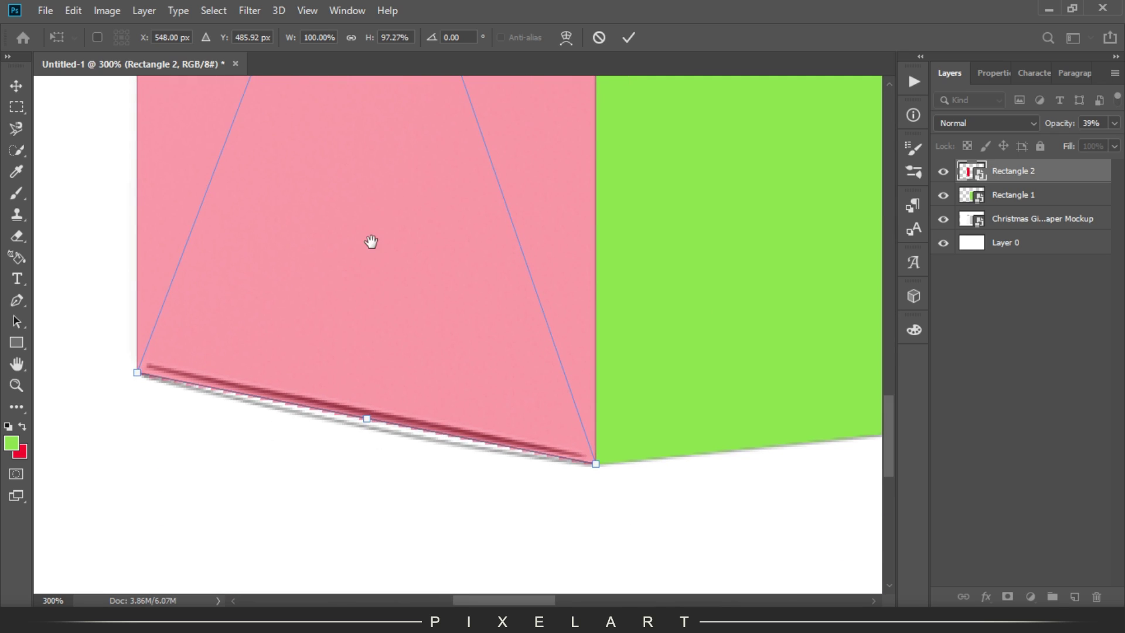
Step: Warp the left panel's bottom edge into a curve that fits the box, then apply it
right_click(407, 286)
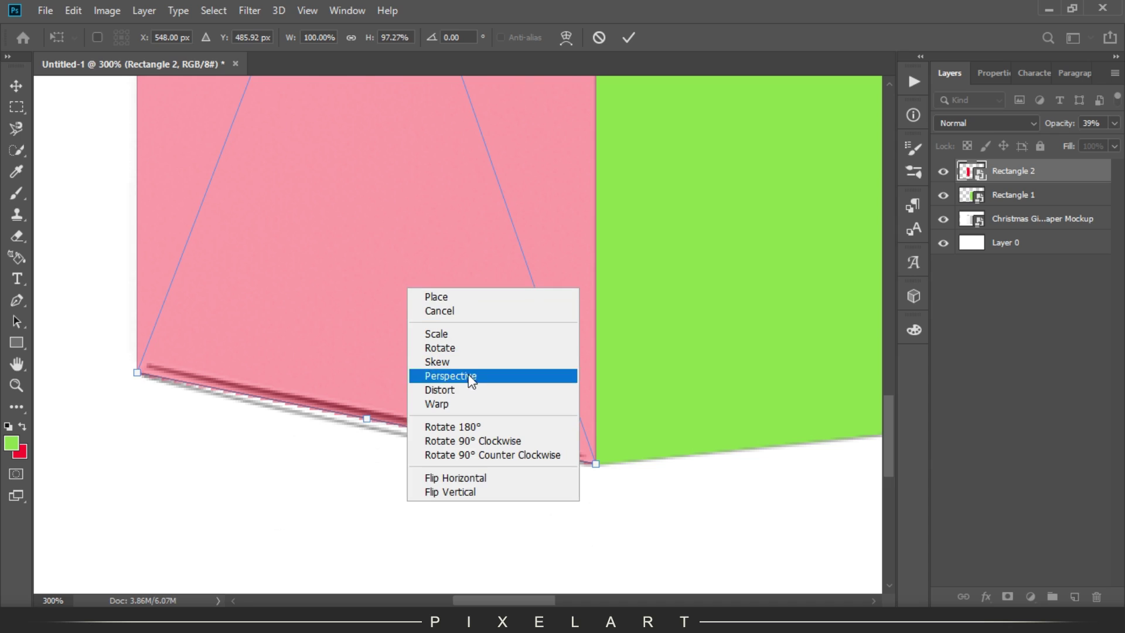
click(475, 403)
drag(435, 439, 429, 447)
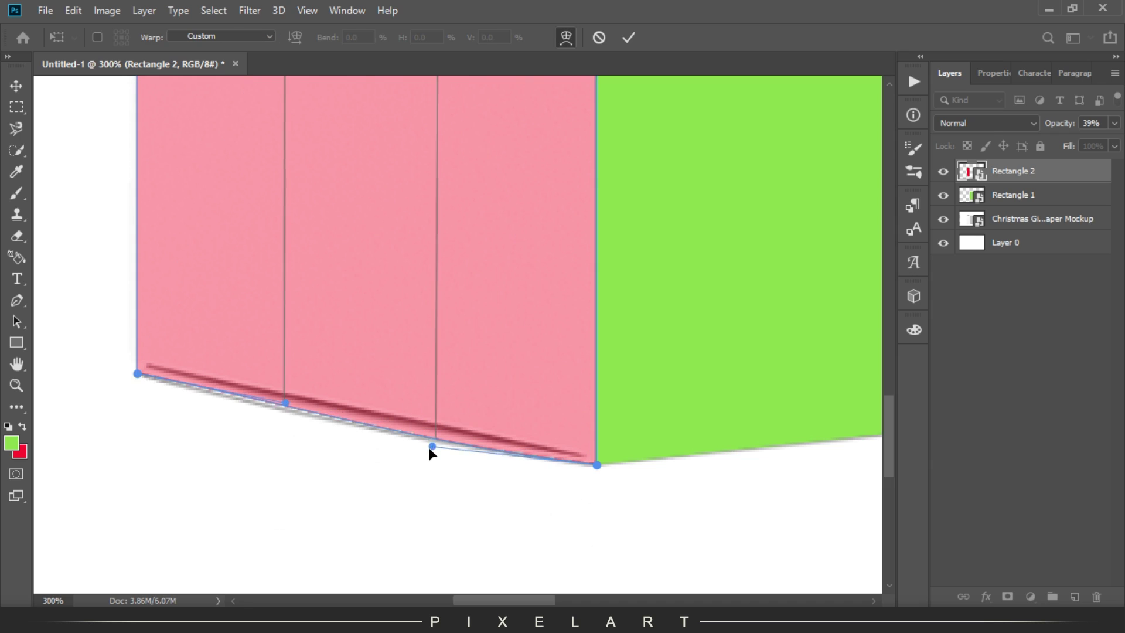
drag(285, 401, 266, 404)
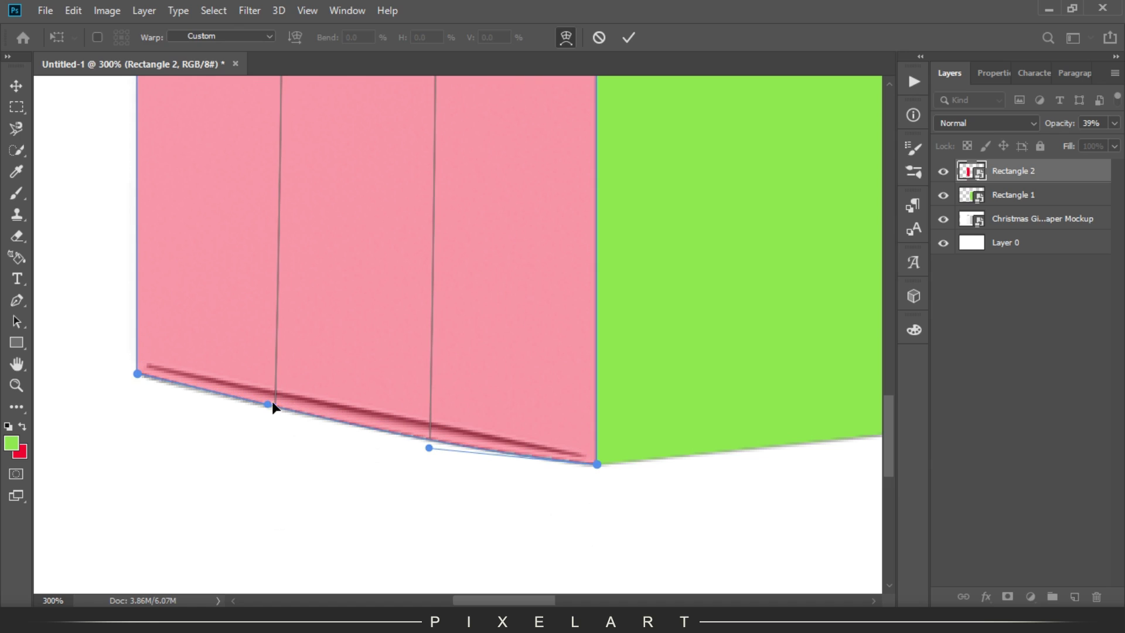
drag(393, 266, 392, 380)
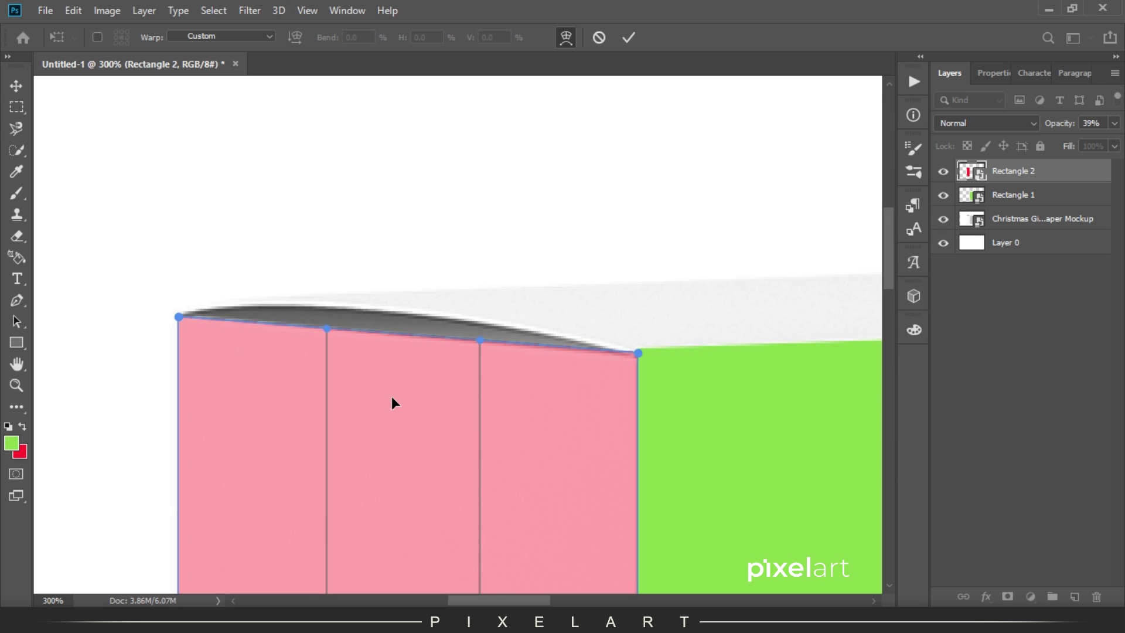
key(Return)
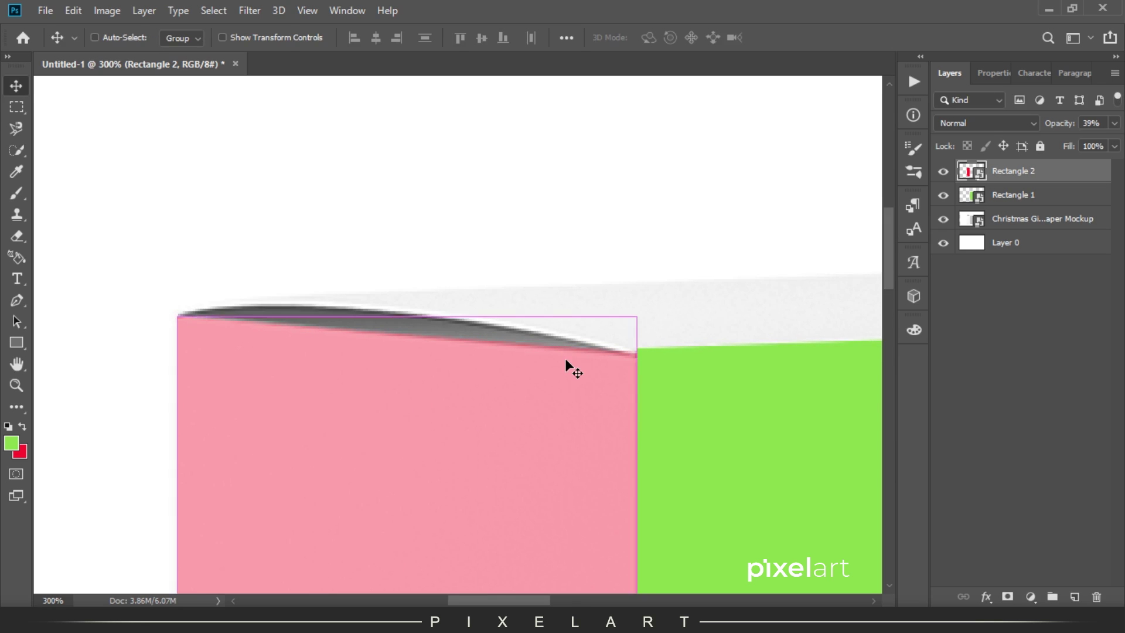
Step: Return Rectangle 2 to 100% opacity and check its fit on the box
key(ctrl+minus)
key(ctrl+minus)
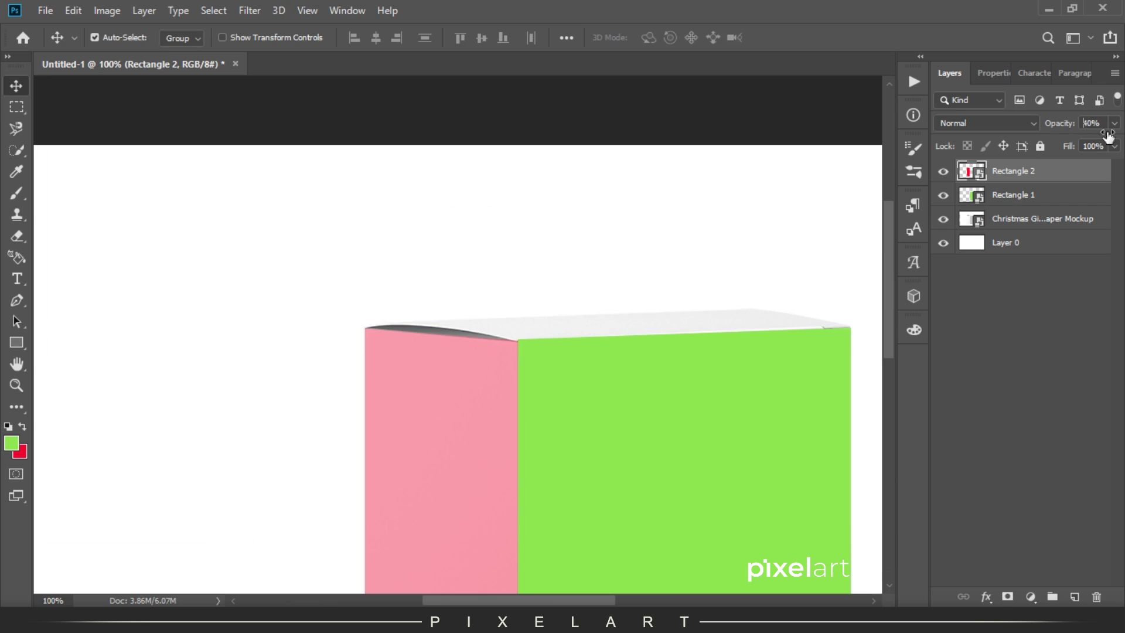
key(0)
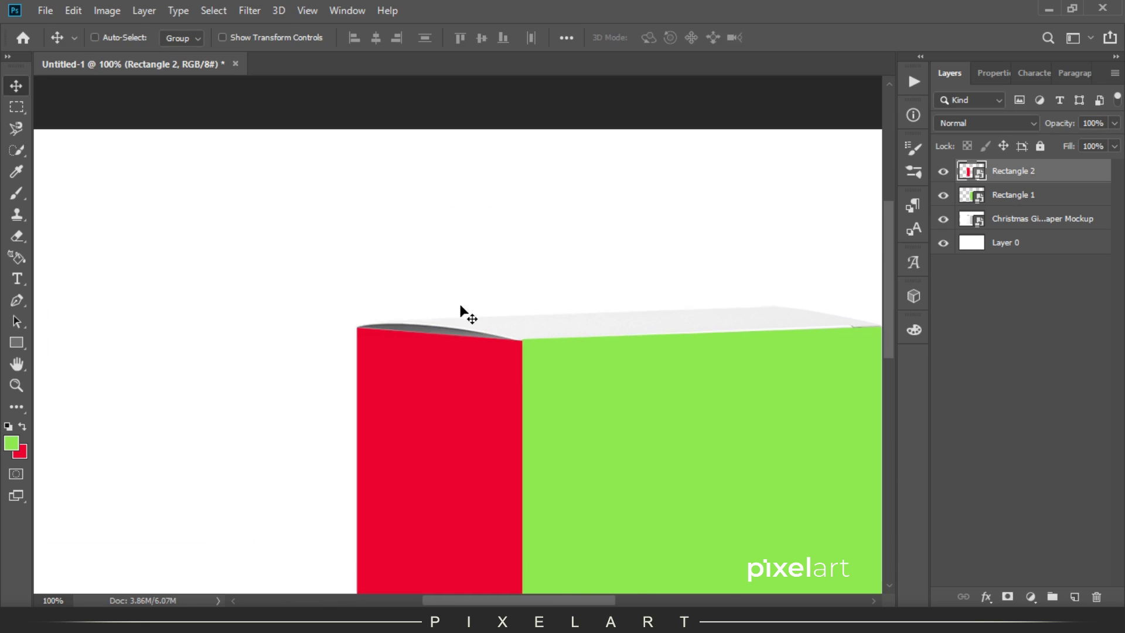
scroll(433, 319, up, 3)
drag(397, 329, 186, 352)
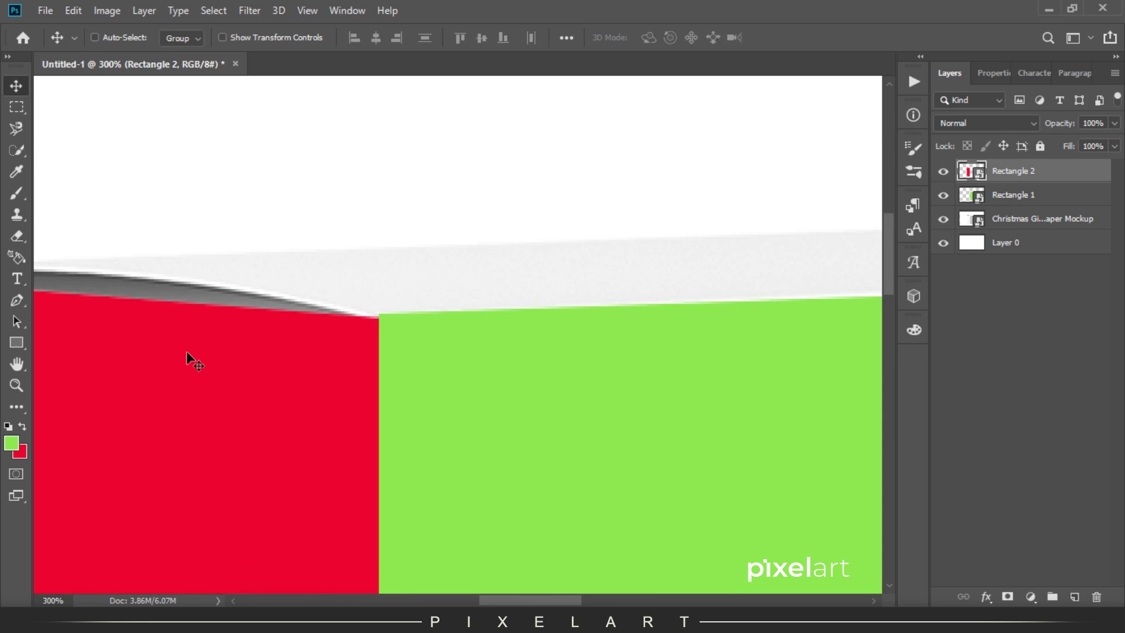
key(ctrl+minus)
key(ctrl+minus)
key(ctrl+minus)
click(16, 344)
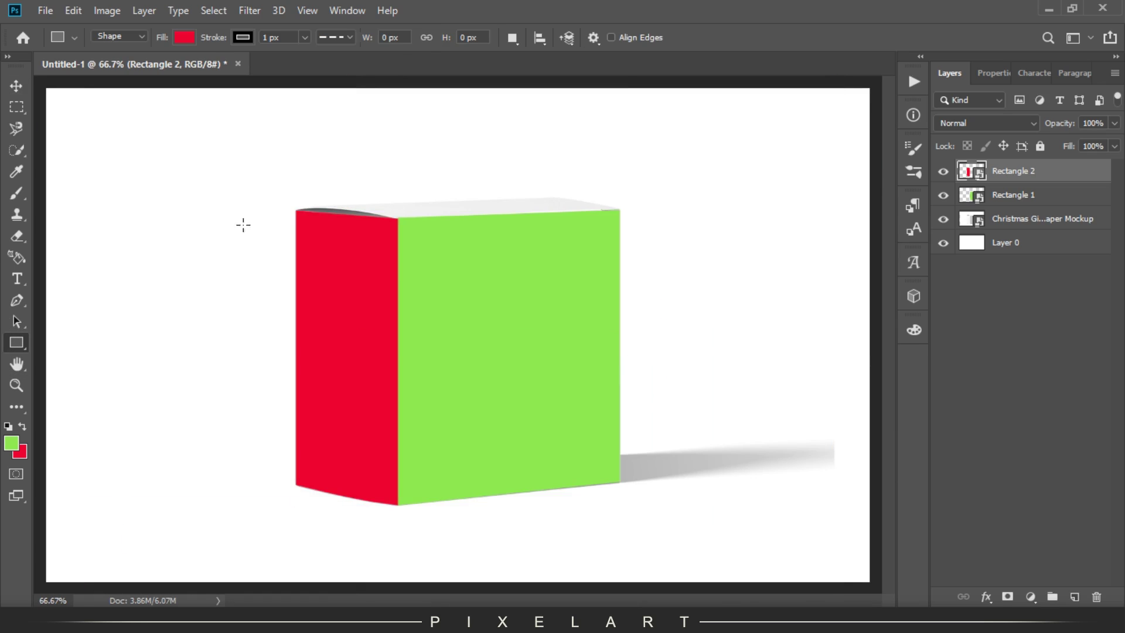
Step: Draw a 590×38 px bar across the box's top and fill it with magenta
drag(296, 208, 620, 189)
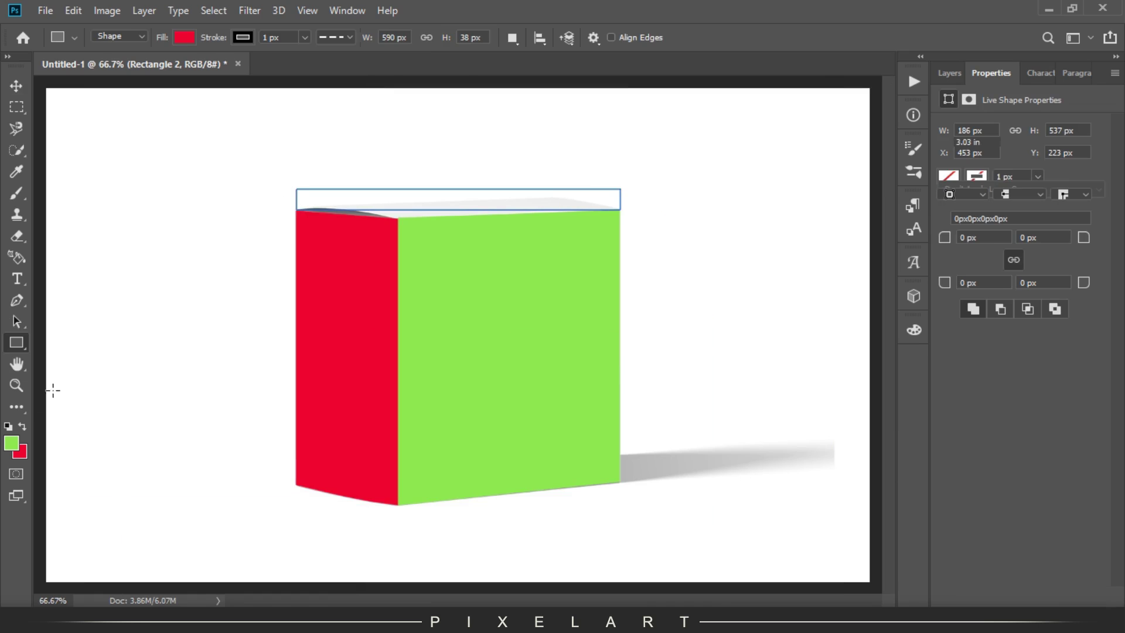
click(19, 454)
drag(890, 376, 890, 349)
key(Return)
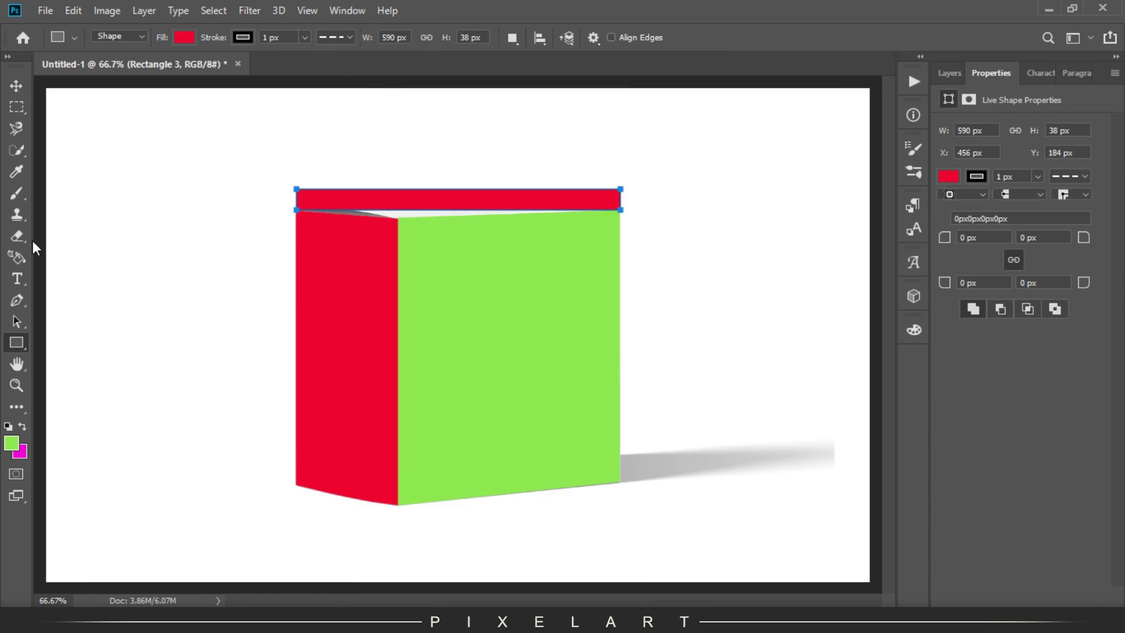
click(17, 90)
key(ctrl+BackSpace)
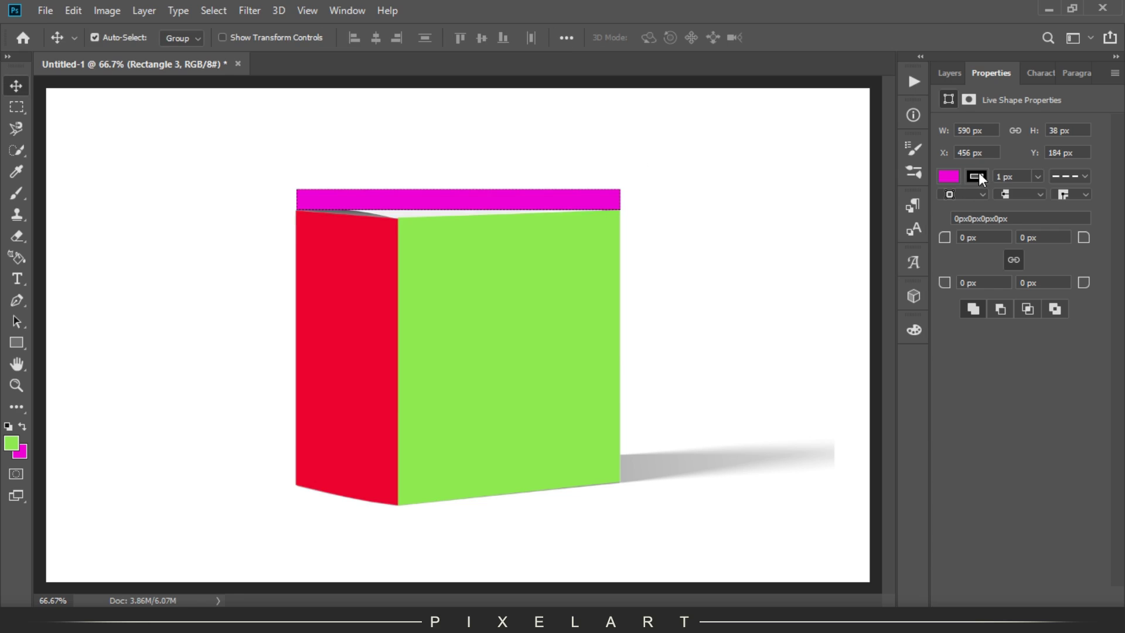
Step: Remove the magenta bar's outline and lower its opacity to 36%
click(948, 175)
click(954, 208)
key(Return)
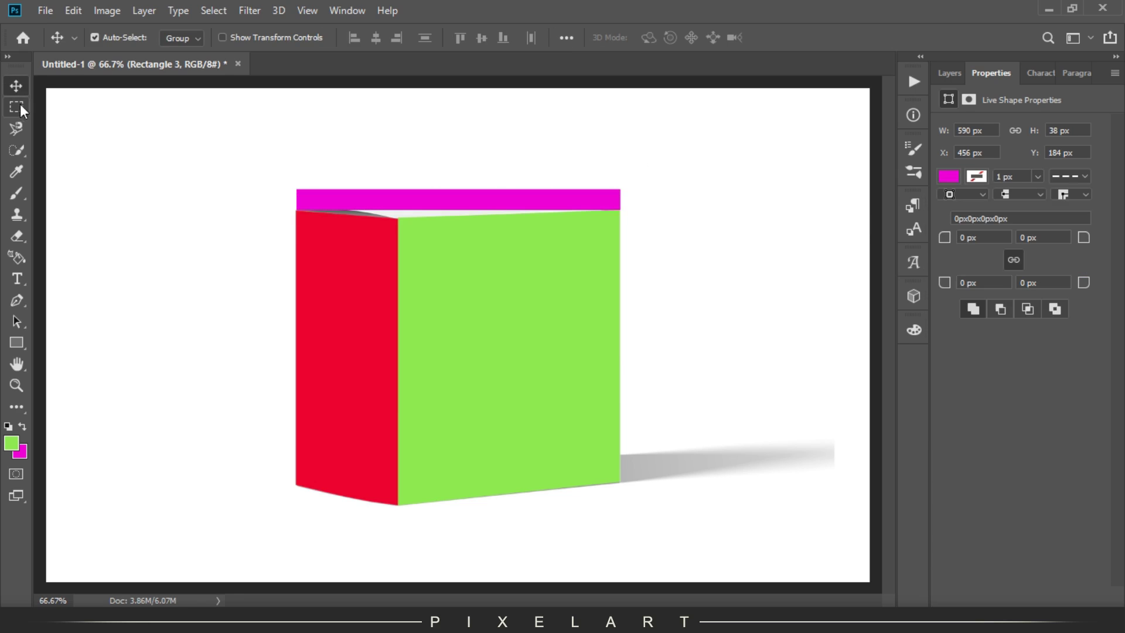
click(945, 73)
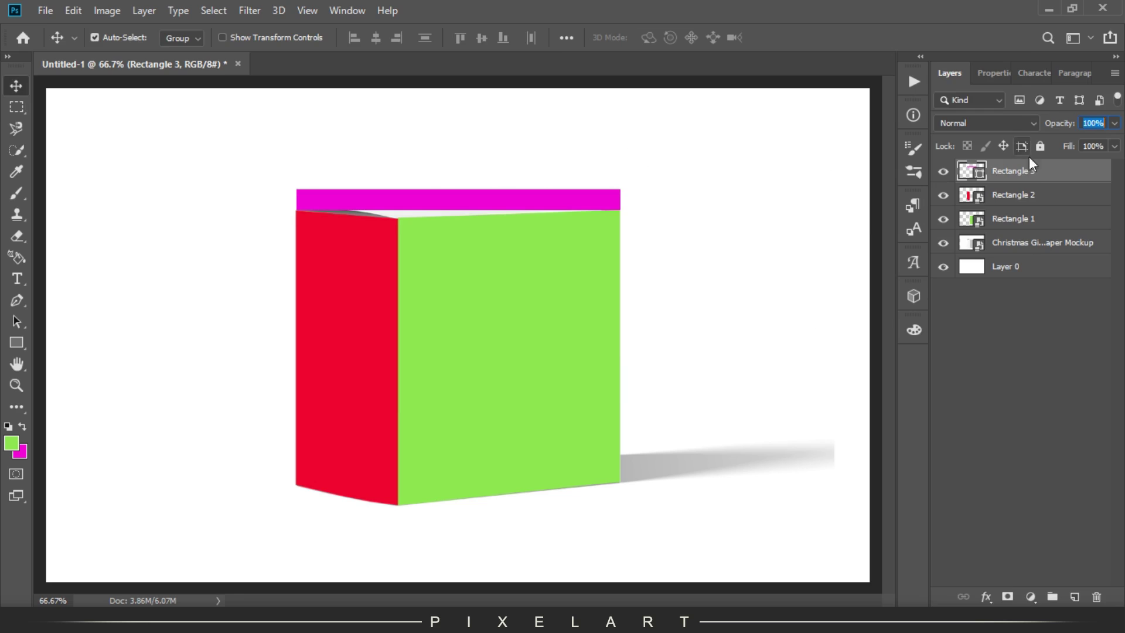
right_click(1032, 174)
key(Escape)
drag(1059, 123, 1011, 133)
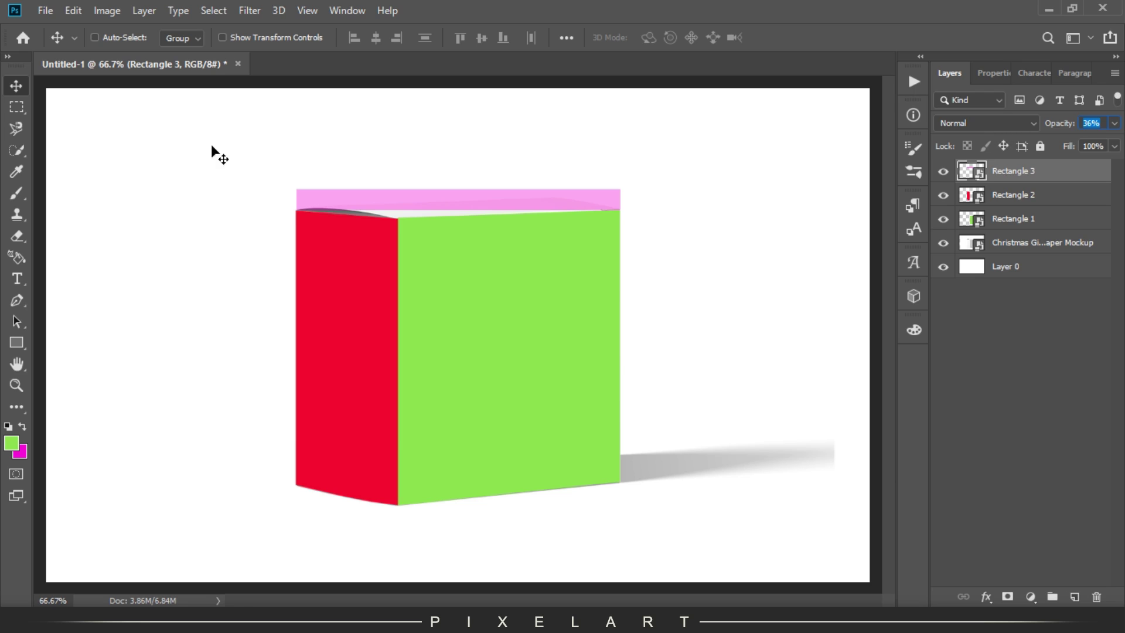
key(ctrl+plus)
key(ctrl+plus)
key(ctrl+plus)
Step: Free-transform Rectangle 3, pinning its left corners to the box's front top corner and red face
drag(211, 170, 395, 378)
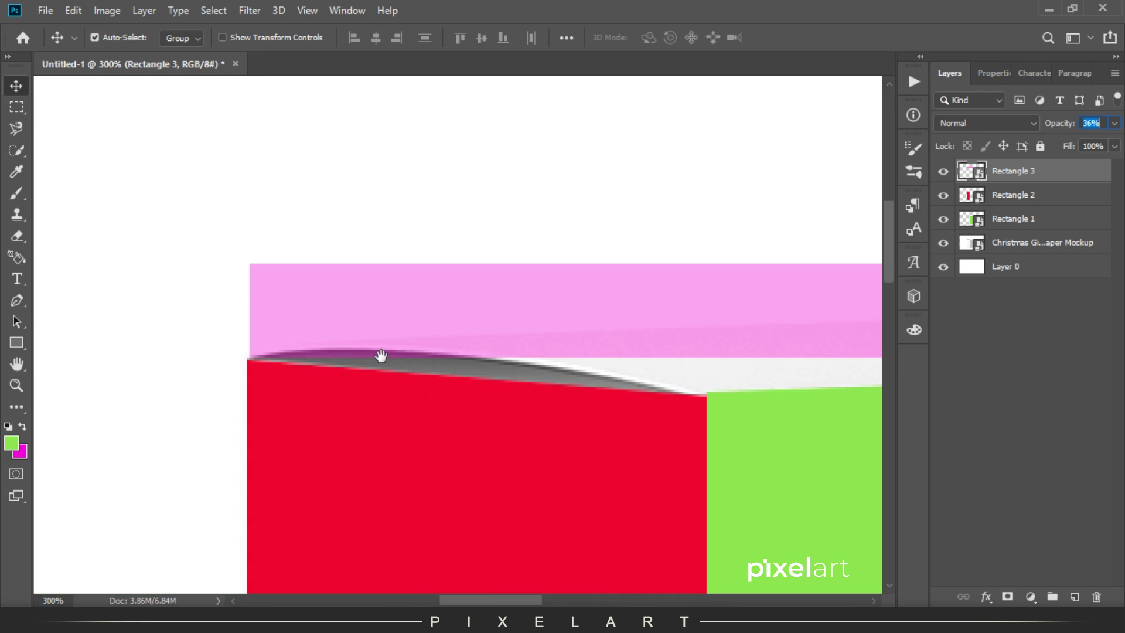
drag(486, 400, 419, 338)
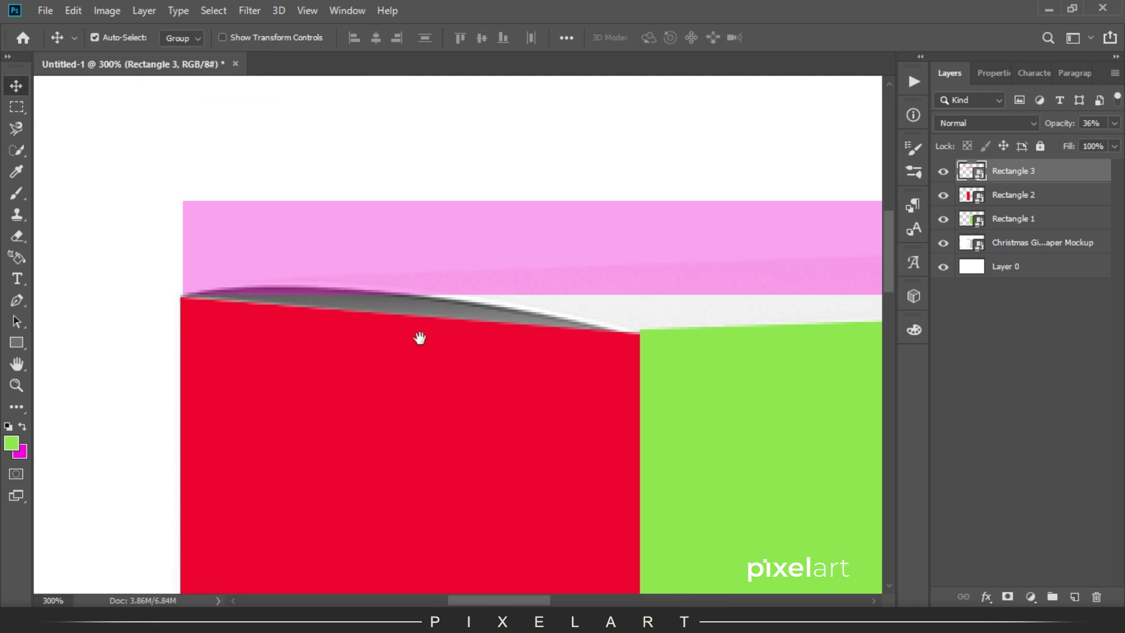
key(ctrl+t)
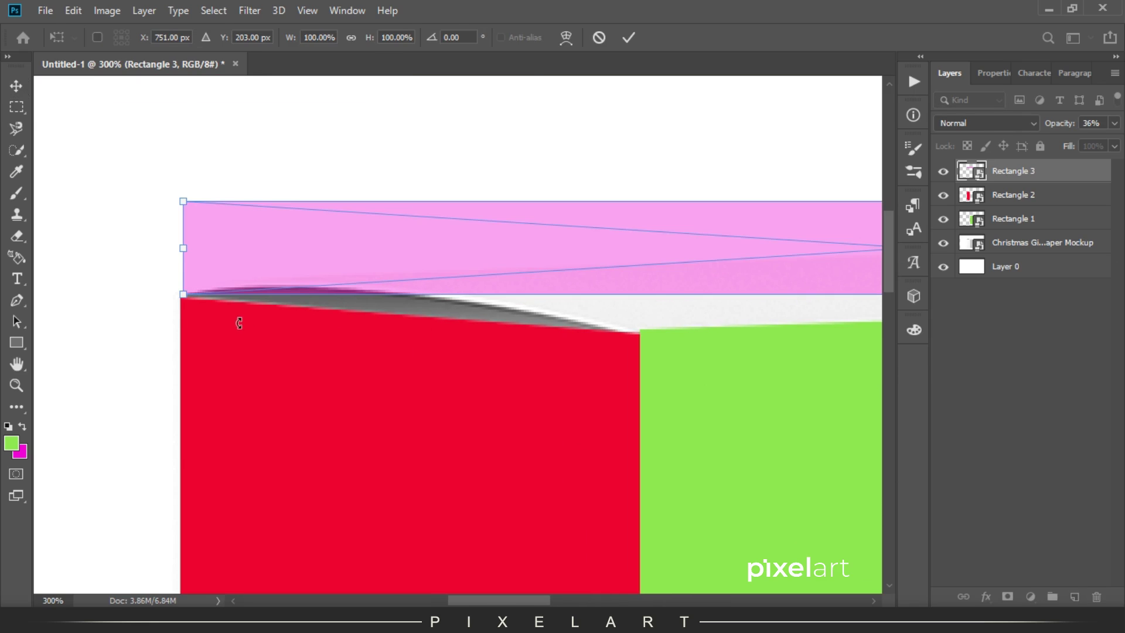
drag(182, 294, 638, 332)
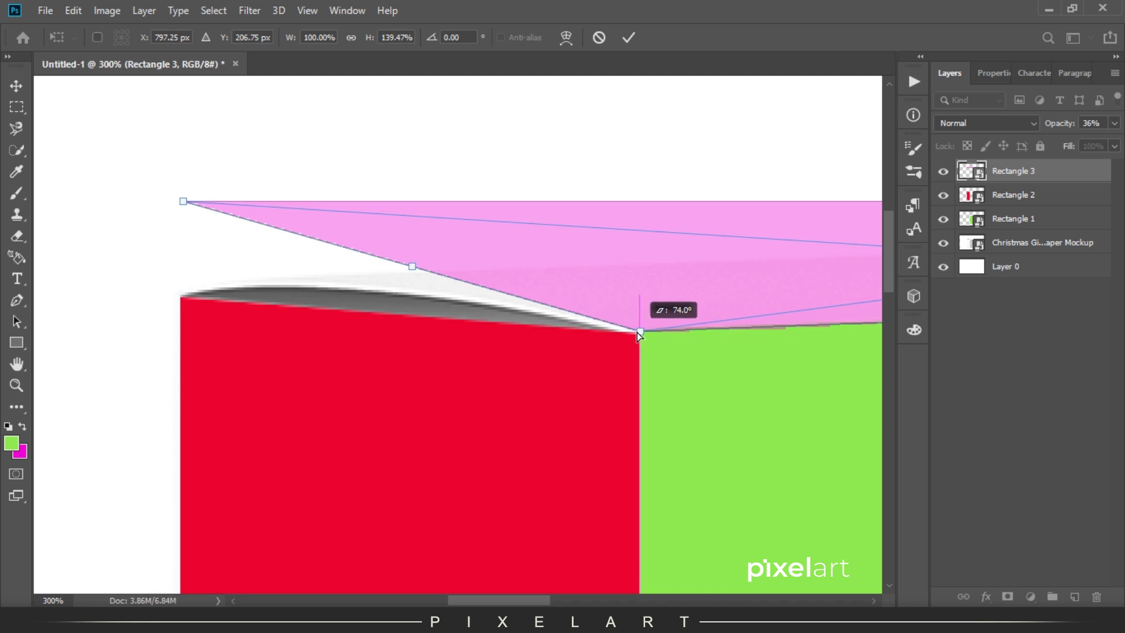
drag(183, 202, 182, 297)
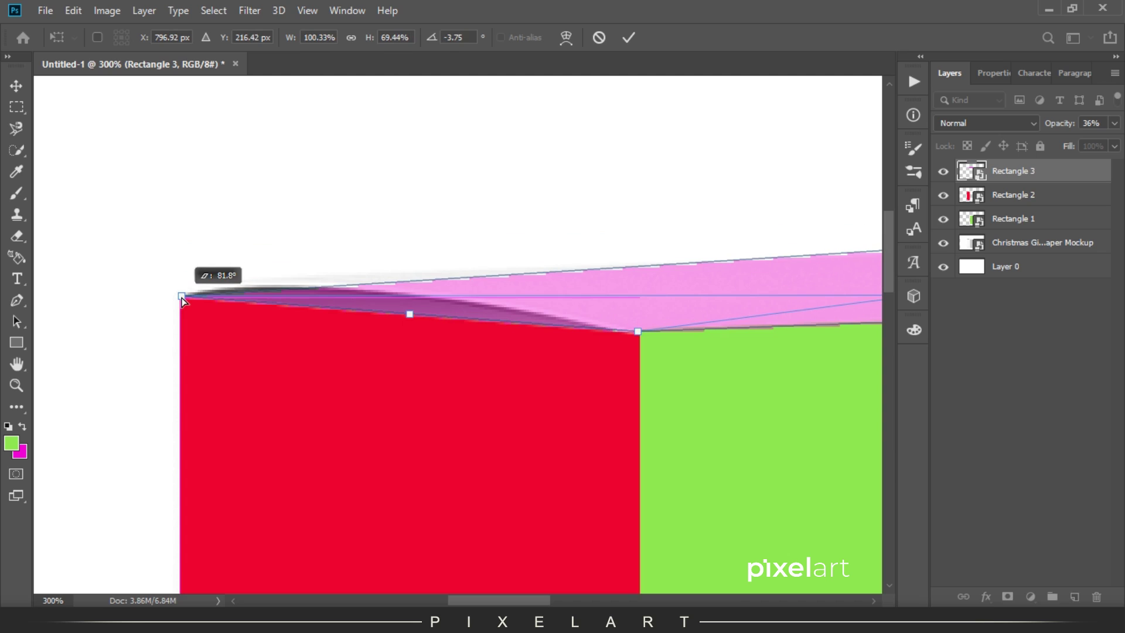
drag(181, 300, 181, 296)
drag(464, 369, 206, 369)
Step: Pull the right corners onto the green face's edge and raise the back edge to the lid
drag(779, 368, 178, 376)
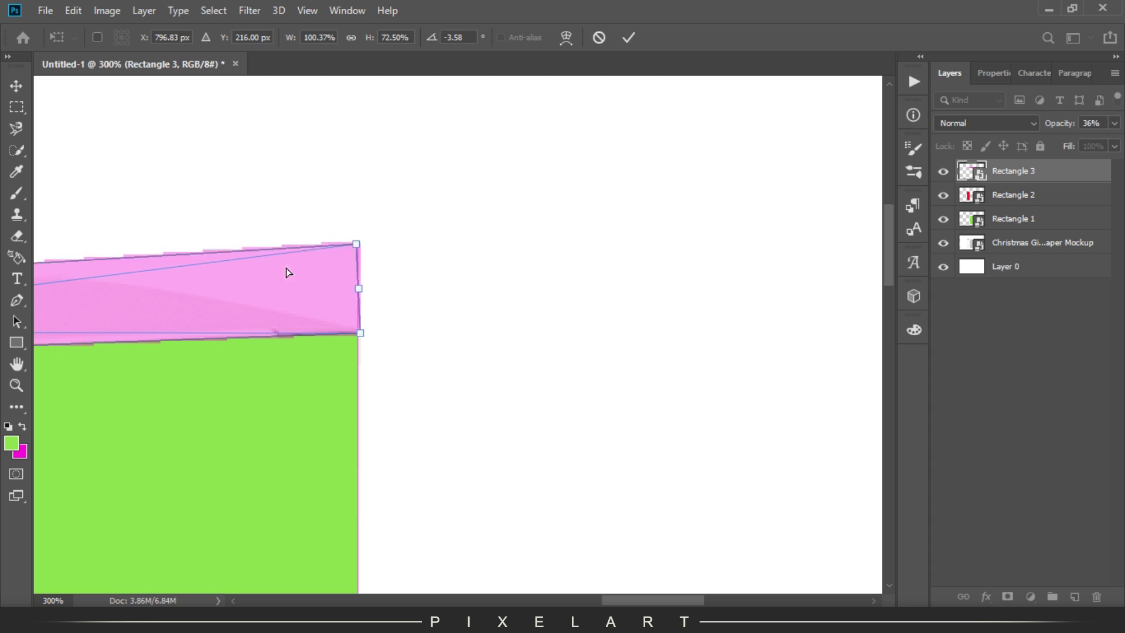
drag(360, 249, 202, 268)
drag(332, 268, 674, 268)
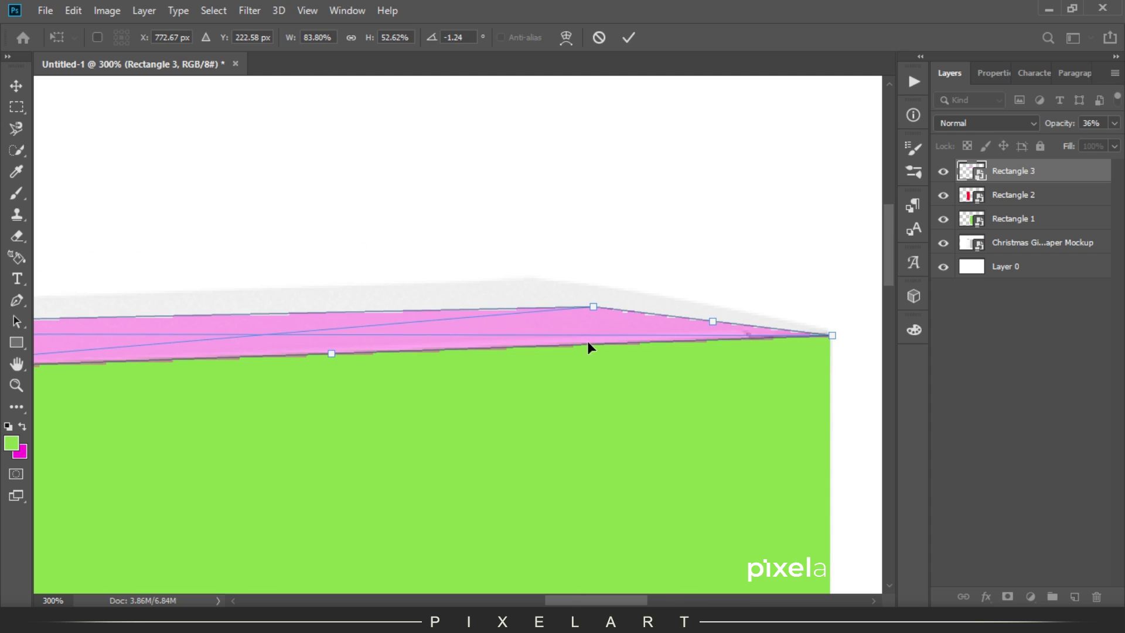
drag(594, 306, 537, 280)
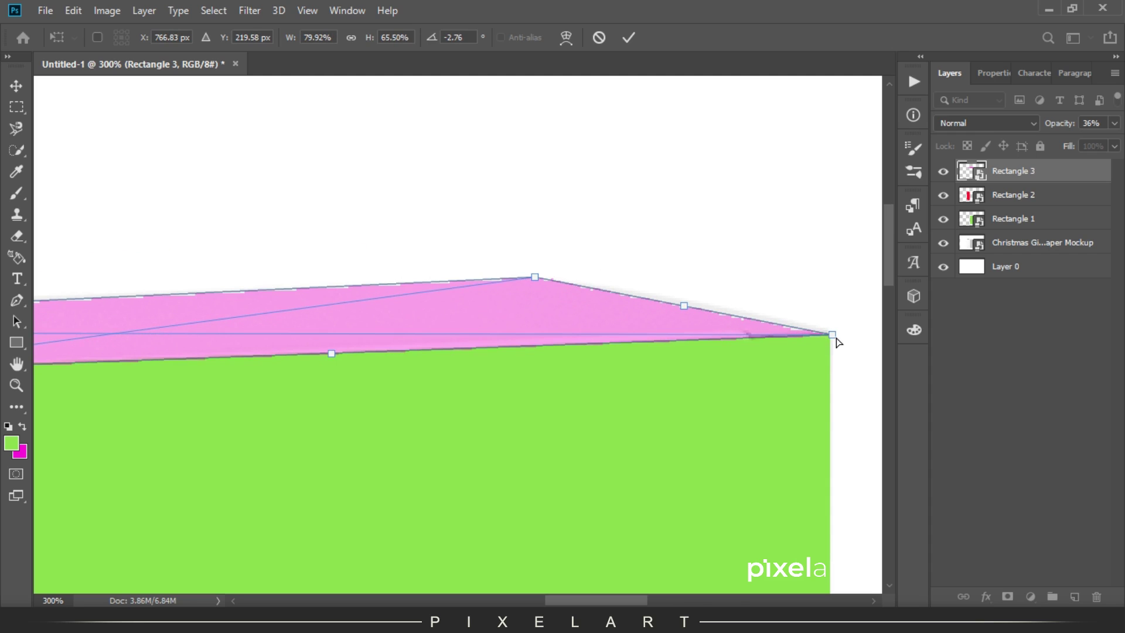
drag(834, 339, 835, 337)
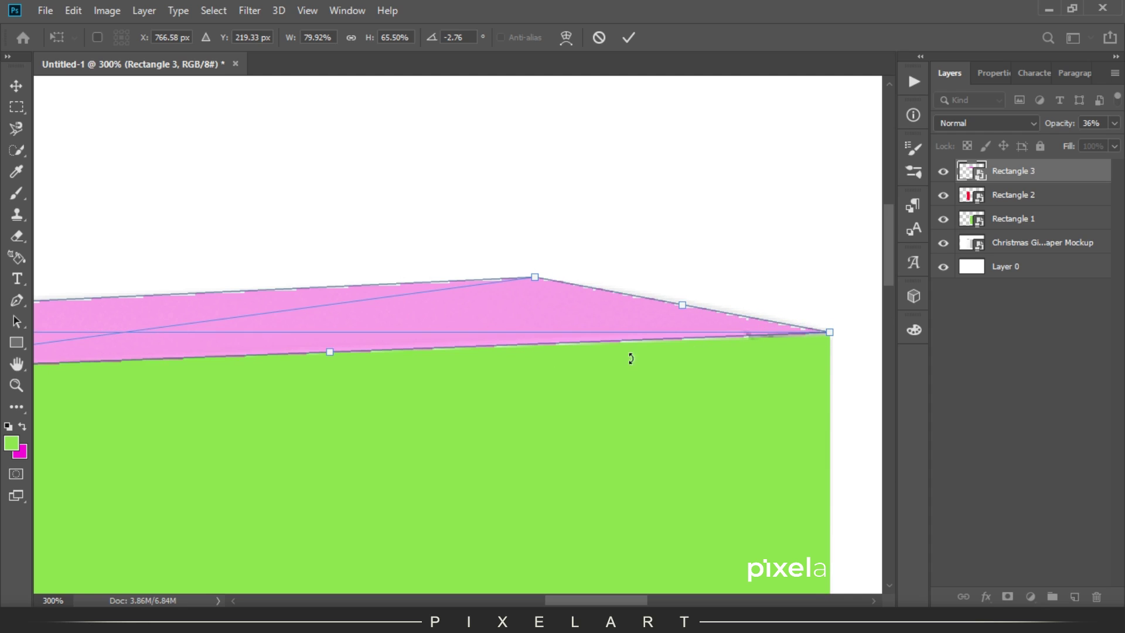
Step: Warp Rectangle 3's right and left edges along the lid's curved fold and commit
right_click(466, 316)
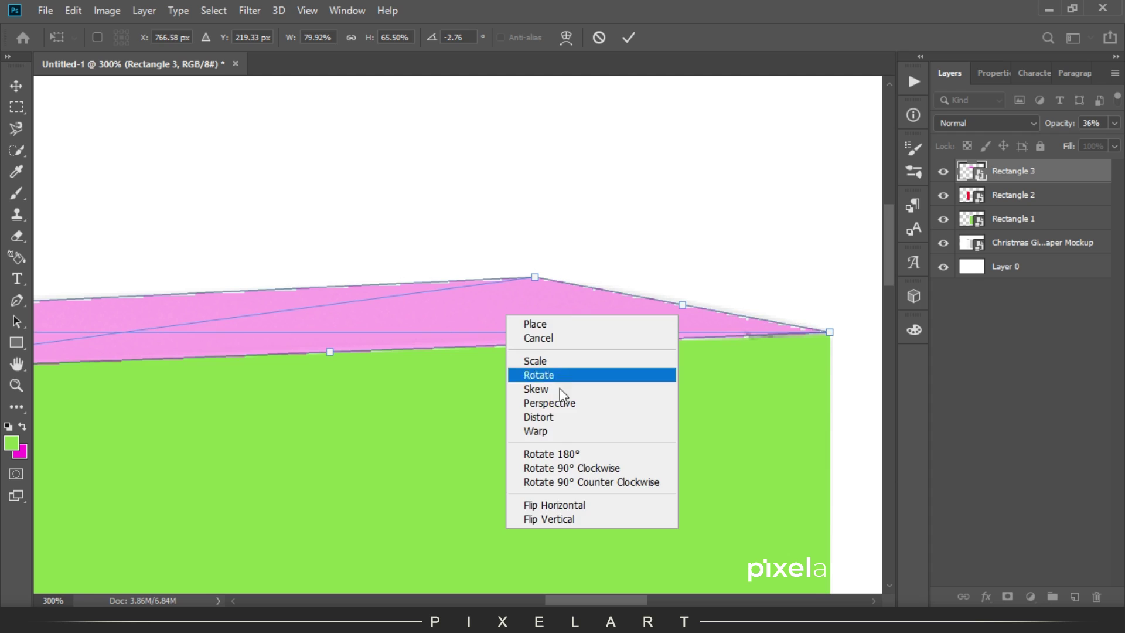
click(562, 429)
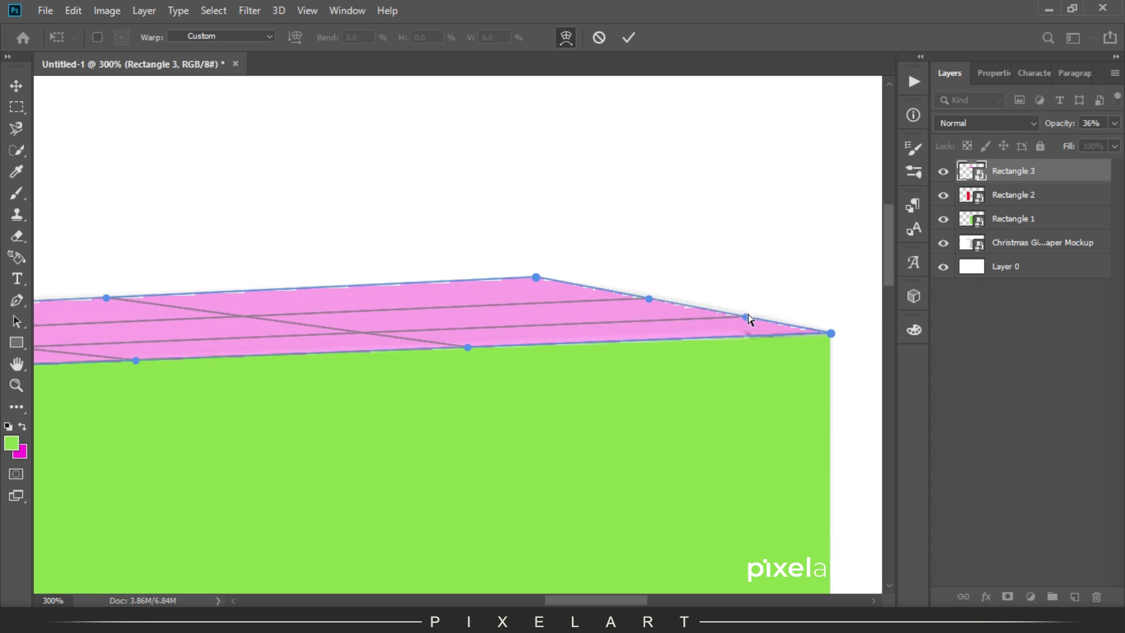
drag(748, 315, 751, 310)
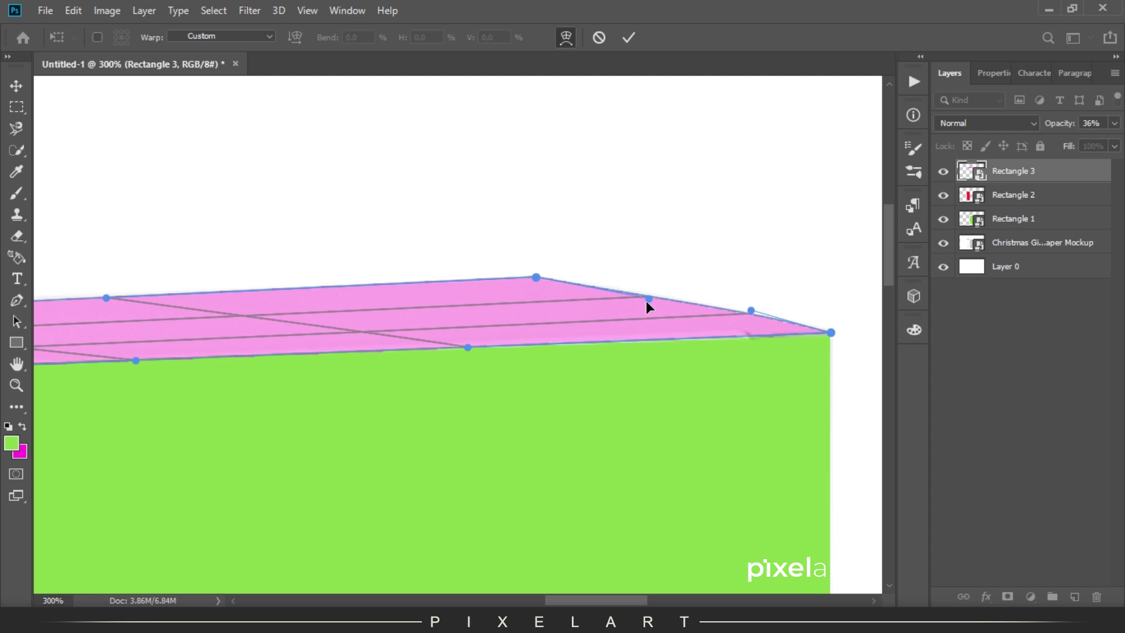
drag(646, 302, 635, 294)
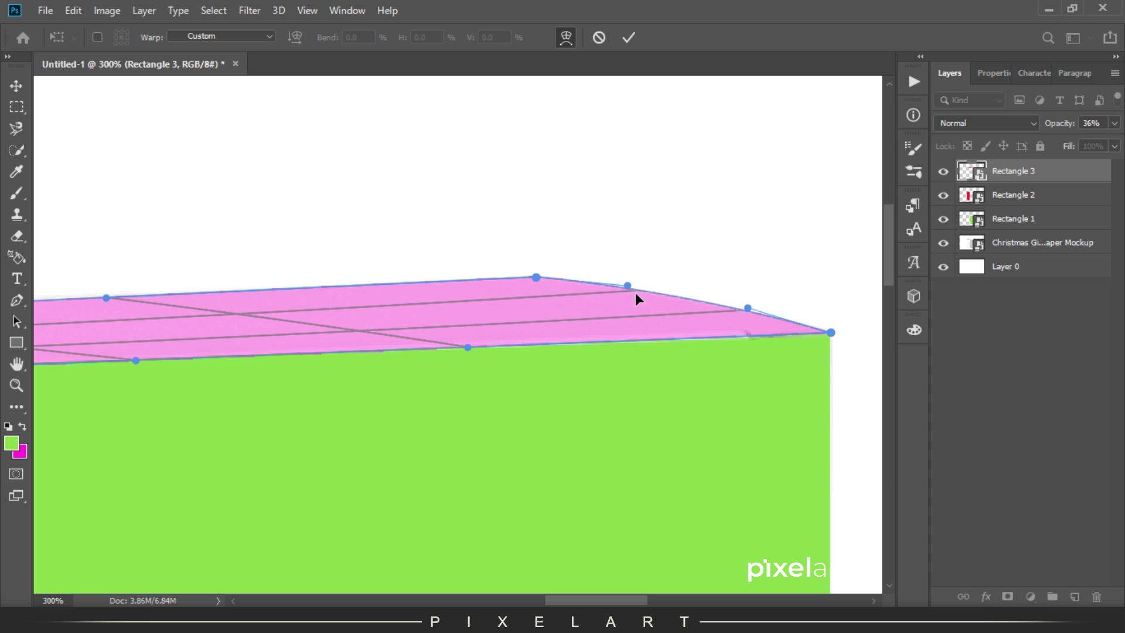
drag(356, 344, 661, 336)
mouse_move(538, 319)
mouse_down()
mouse_move(541, 302)
mouse_move(542, 316)
mouse_up()
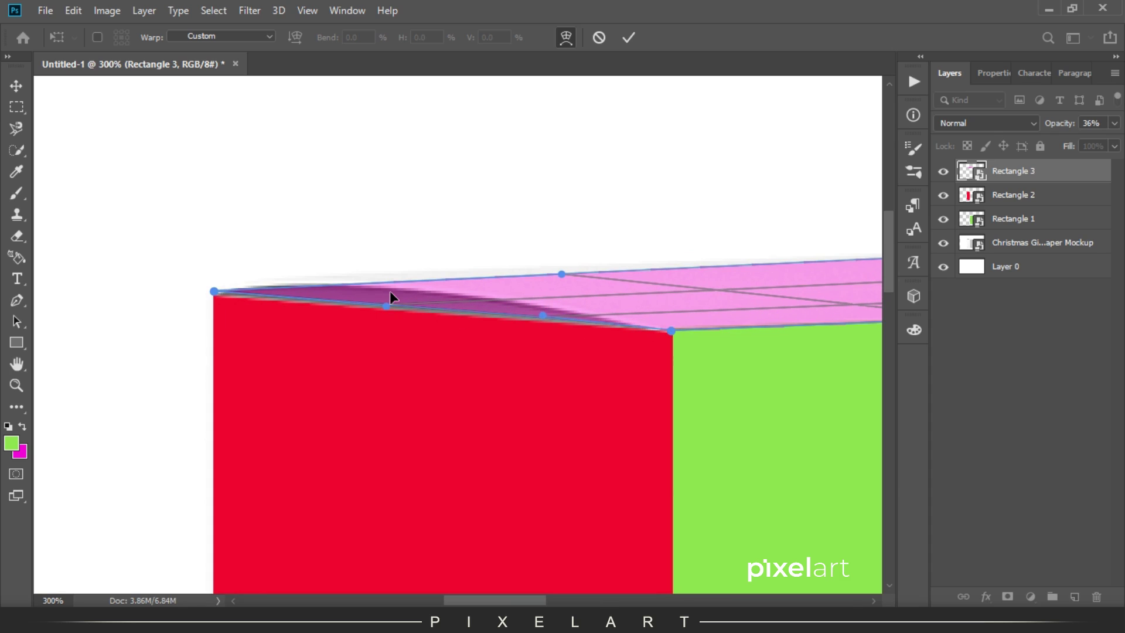
mouse_move(388, 293)
mouse_down()
mouse_move(377, 288)
mouse_move(403, 294)
mouse_up()
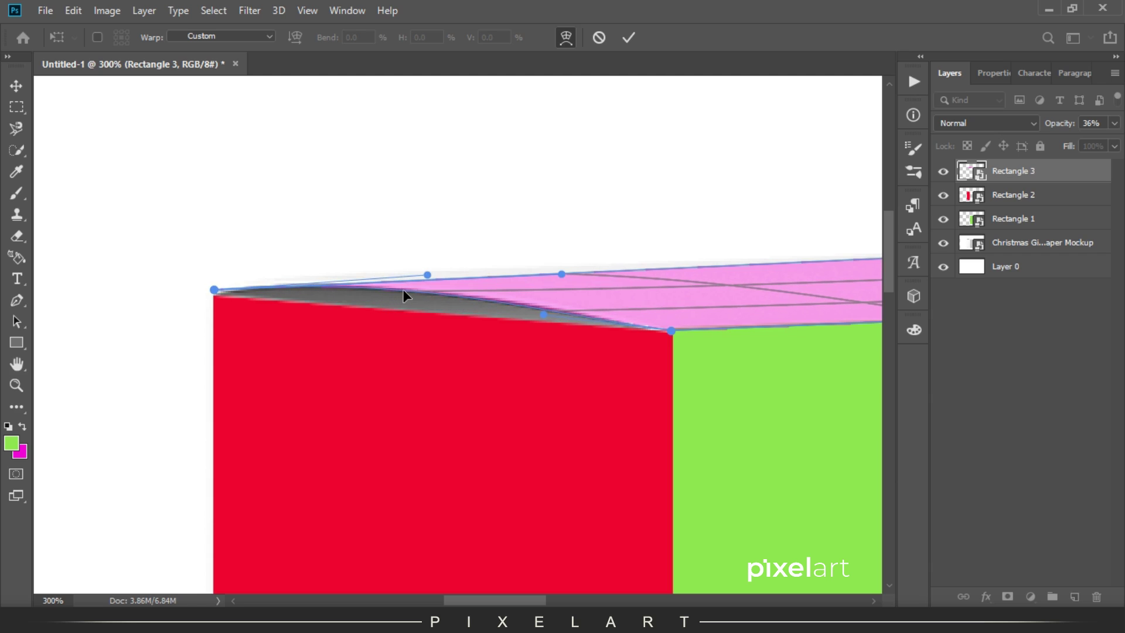
drag(402, 289, 420, 290)
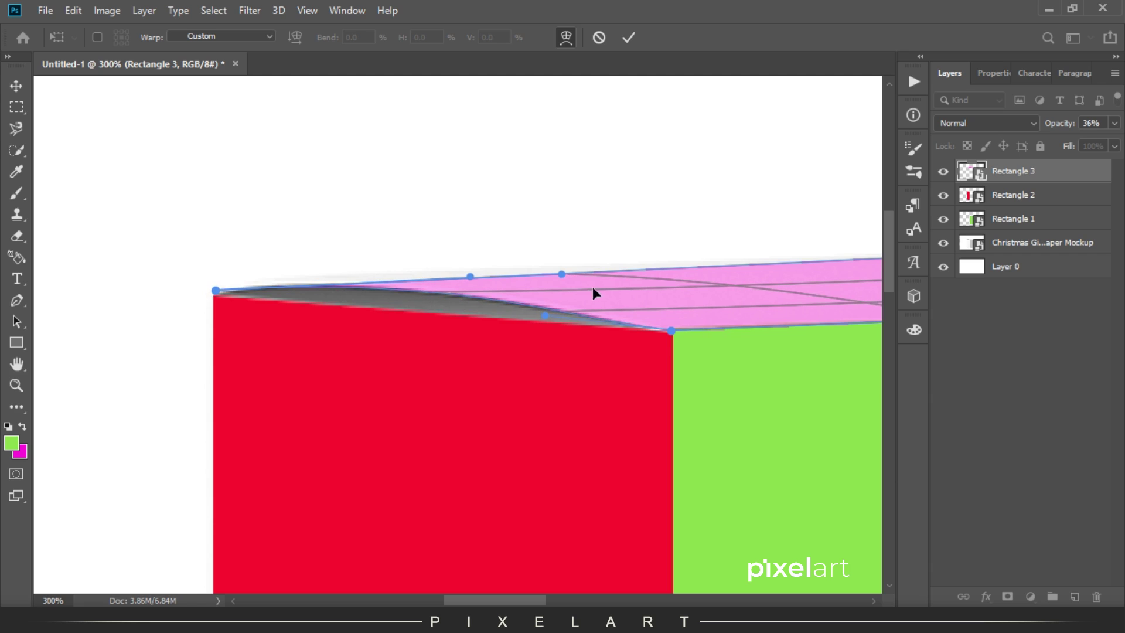
click(632, 30)
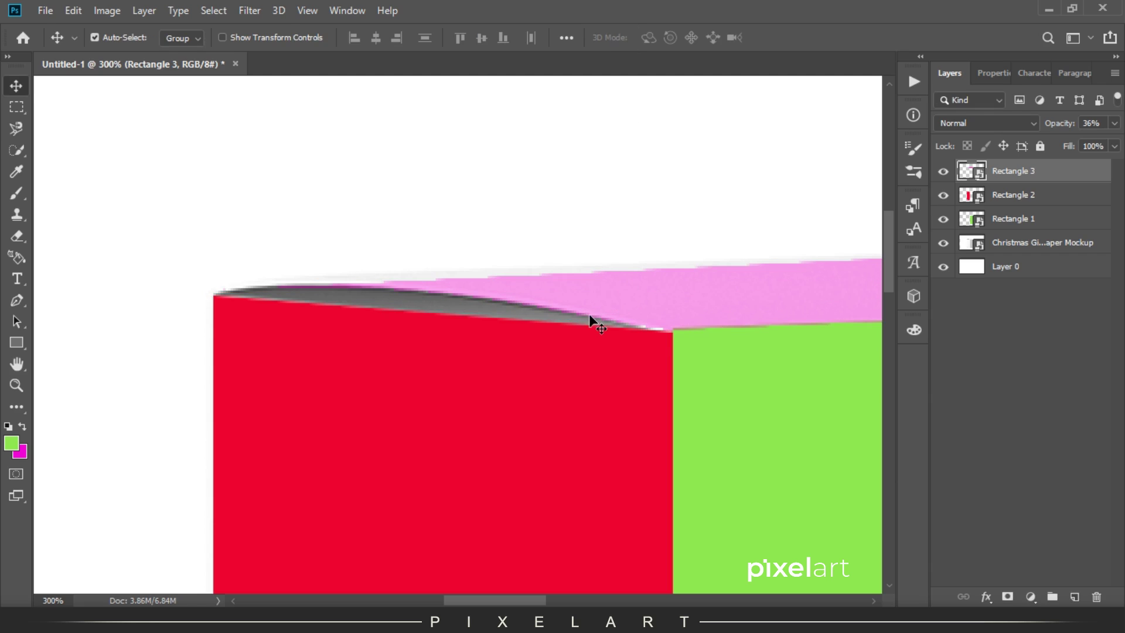
key(ctrl+0)
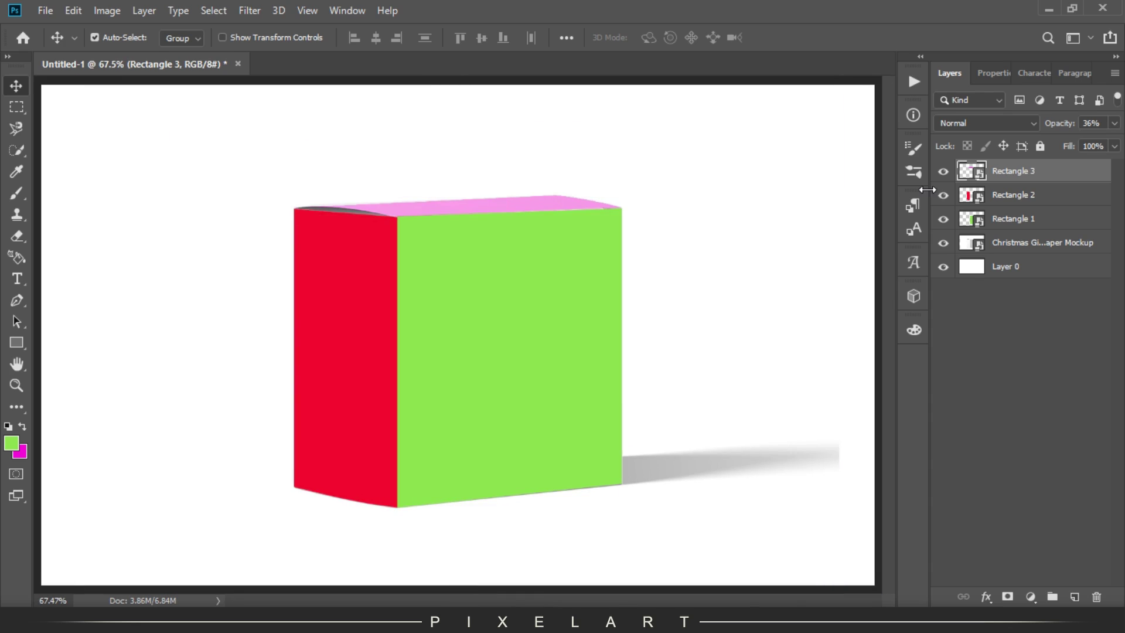
Step: Set the top face to 100% opacity and rename the face layers 1, 2 and 3
drag(1063, 126, 1118, 126)
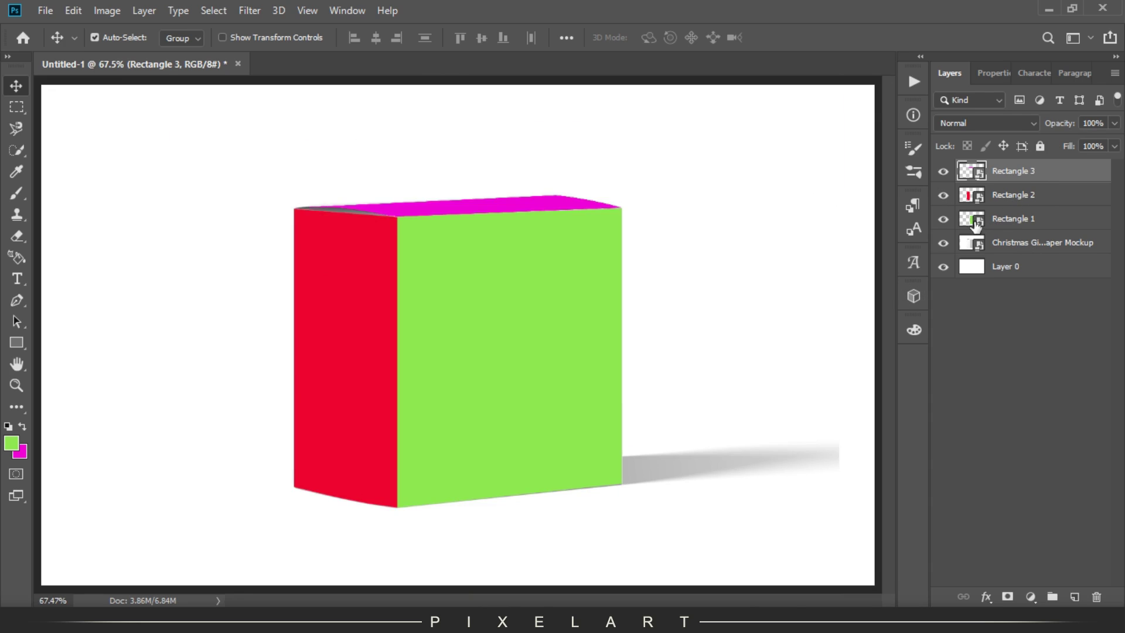
double_click(1008, 218)
text(1)
key(Return)
double_click(1012, 196)
text(2)
key(Return)
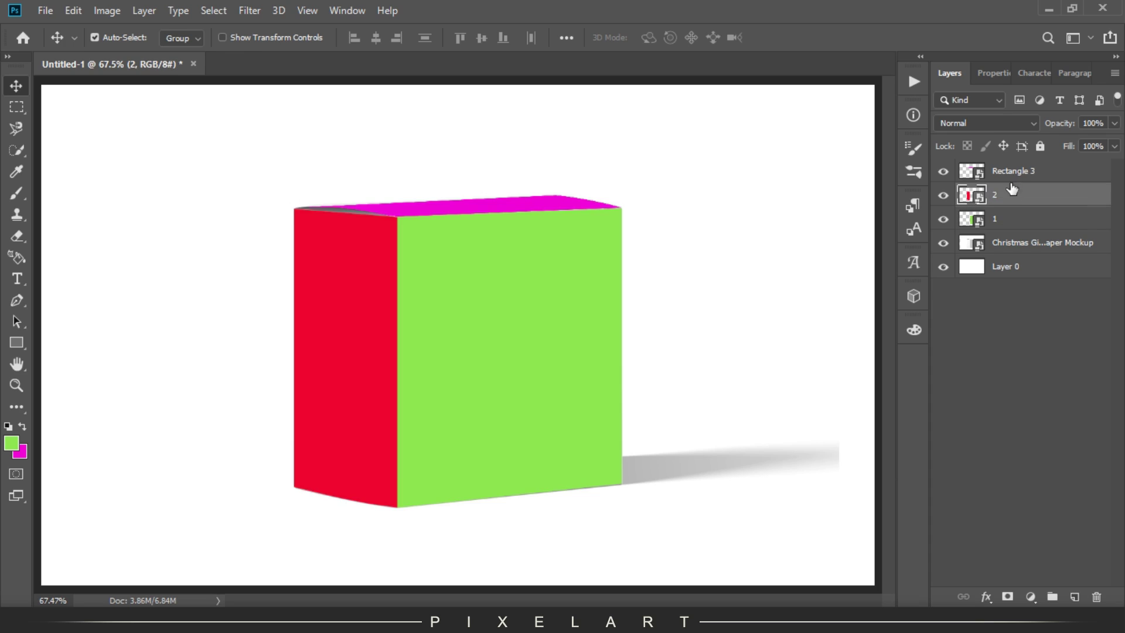
double_click(1012, 170)
text(3)
key(Return)
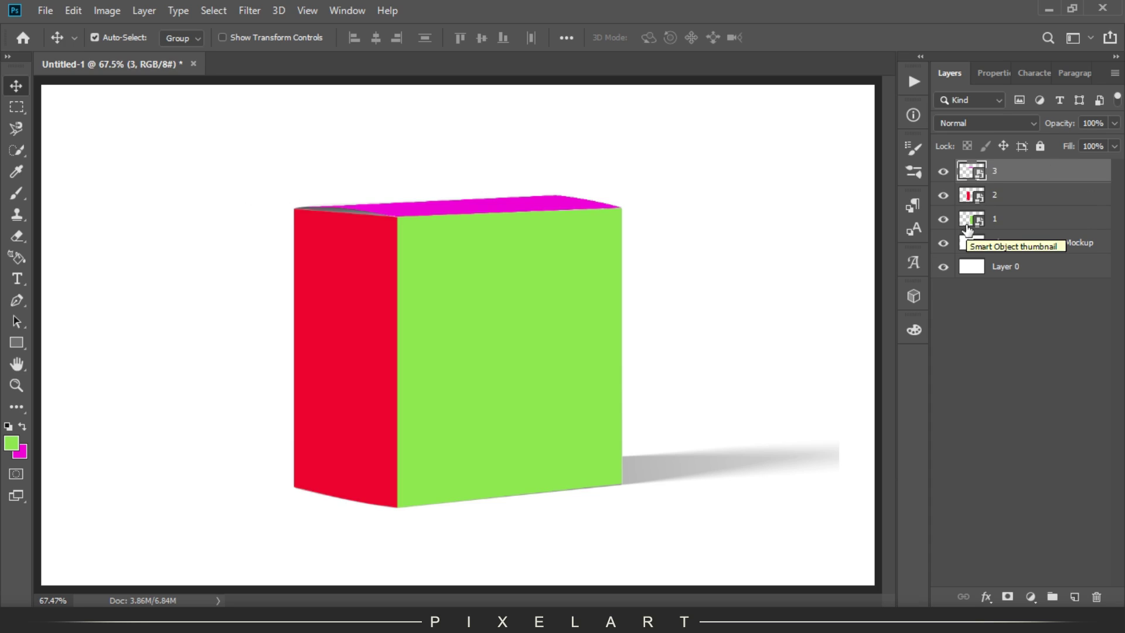
Step: Set all three face layers to the Multiply blend mode
click(1001, 202)
click(1007, 174)
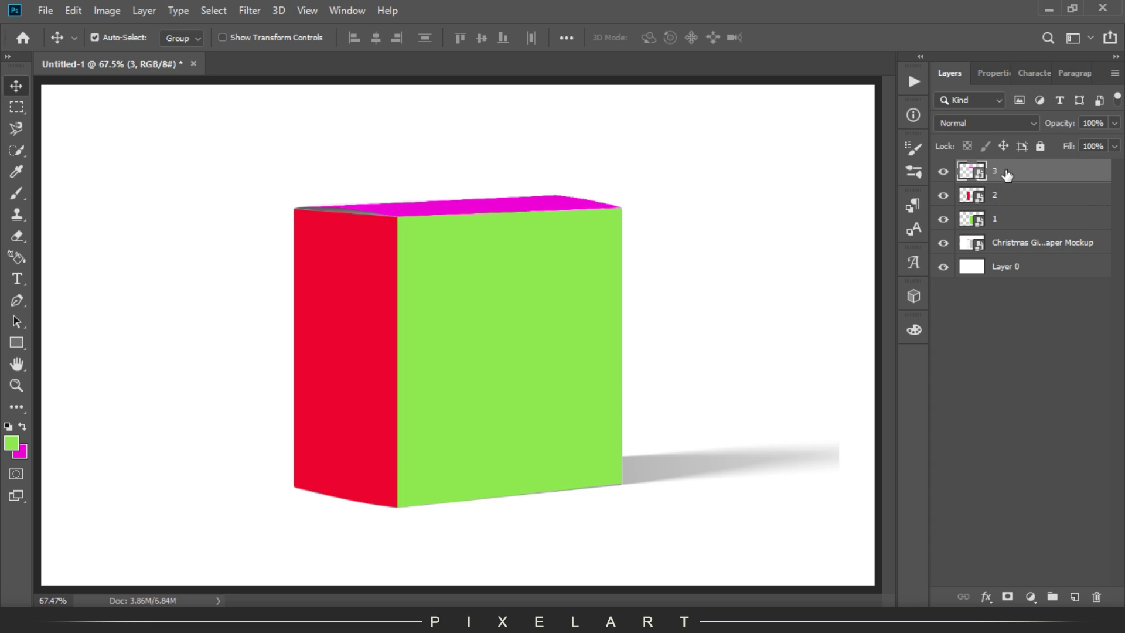
click(990, 123)
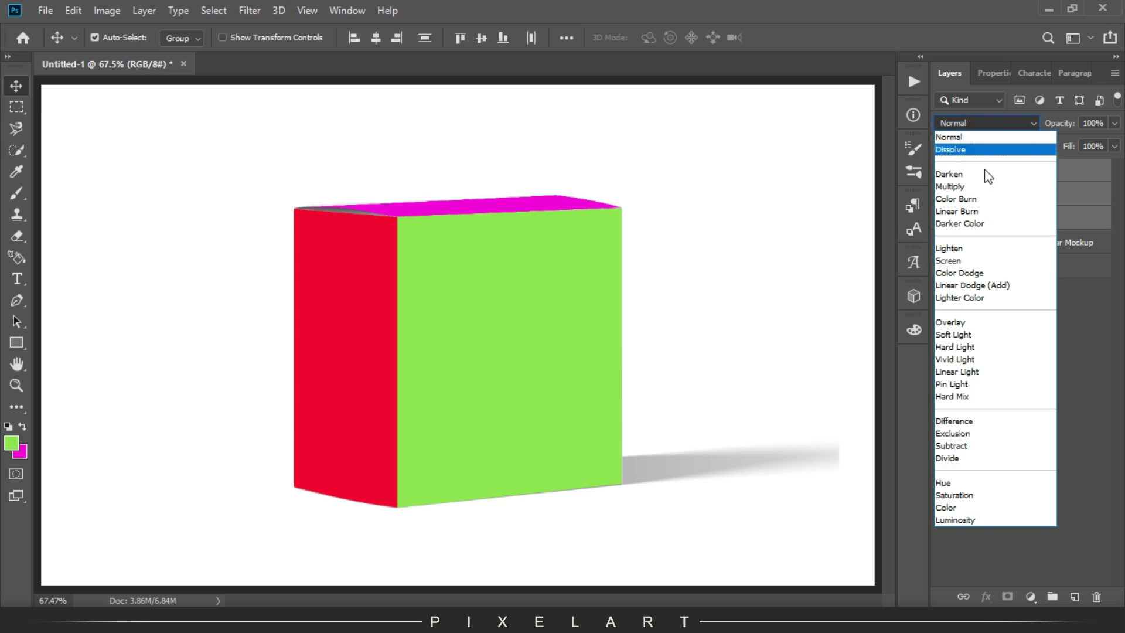
click(984, 188)
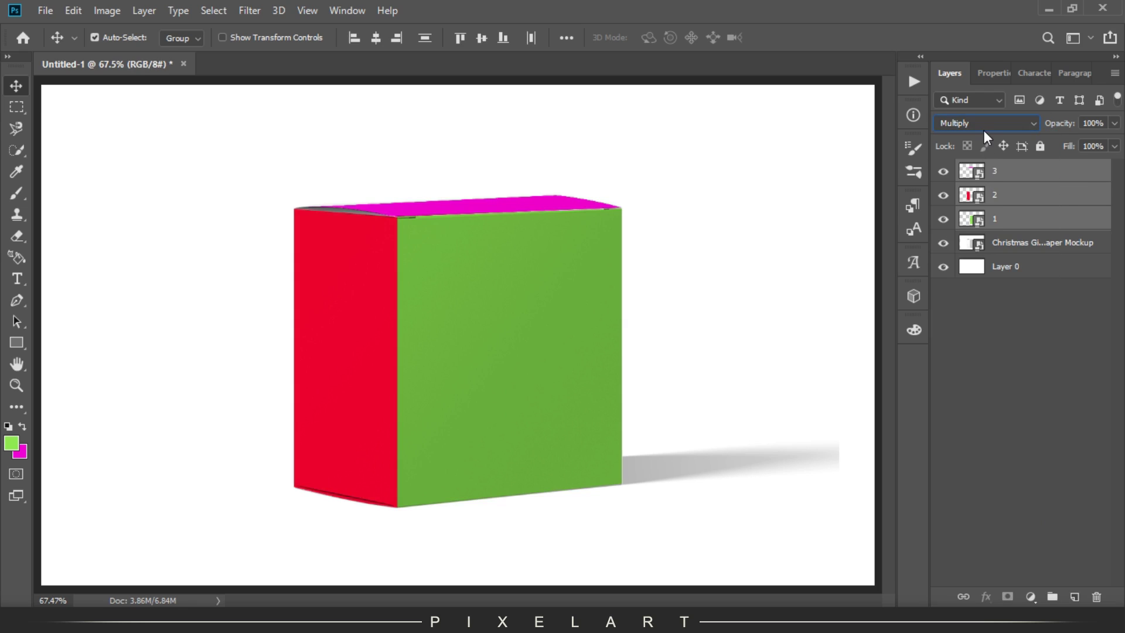
key(Up)
key(Down)
key(Down)
click(16, 86)
Step: Open layer 1's smart object contents and place the red reindeer pattern JPG inside
click(951, 219)
double_click(964, 219)
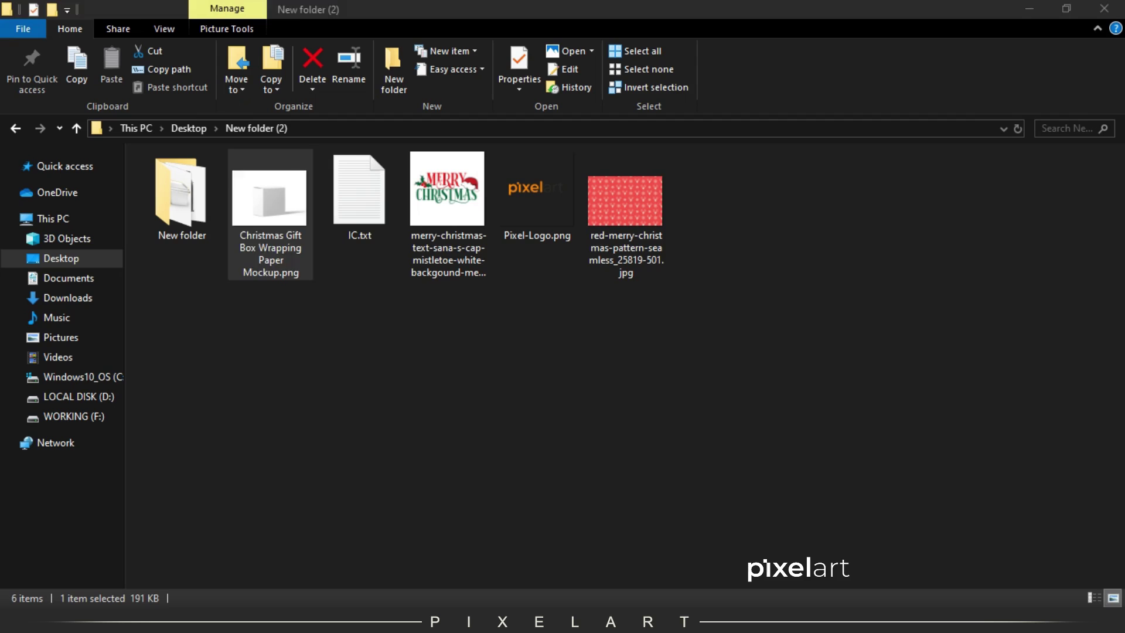
click(620, 232)
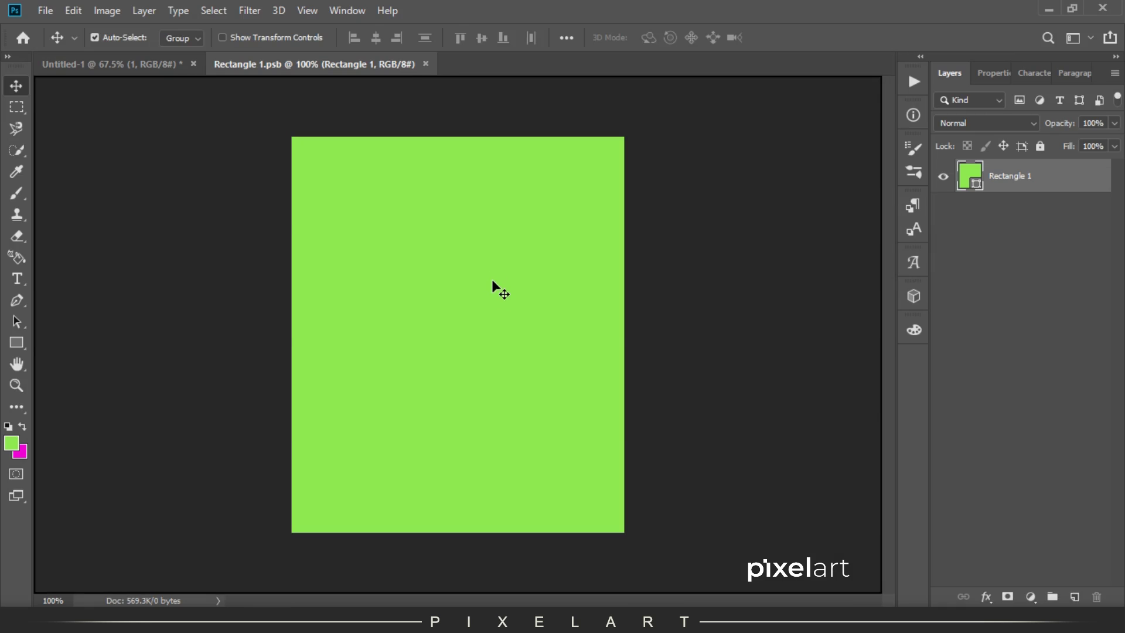
drag(634, 203, 490, 276)
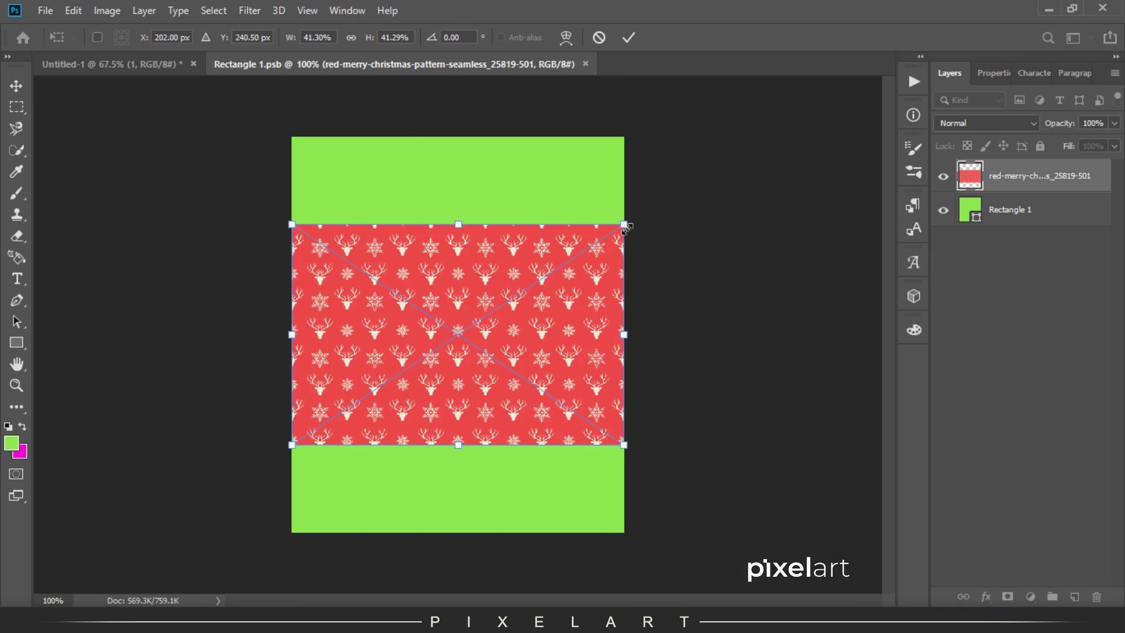
Step: Enlarge the reindeer pattern around its centre and nudge it into place on the front face
drag(623, 225, 756, 140)
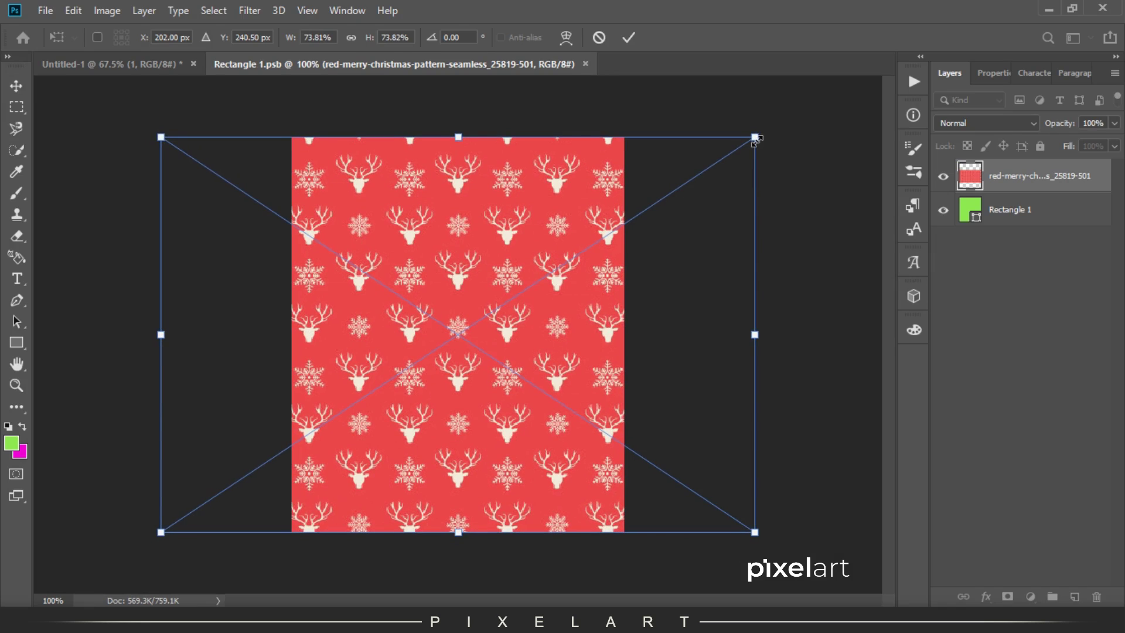
key(shift+Left)
key(shift+Left)
key(shift+Left)
key(shift+Left)
key(shift+Left)
key(shift+Left)
key(shift+Left)
key(shift+Left)
key(shift+Left)
key(shift+Left)
key(shift+Left)
key(shift+Left)
key(Right)
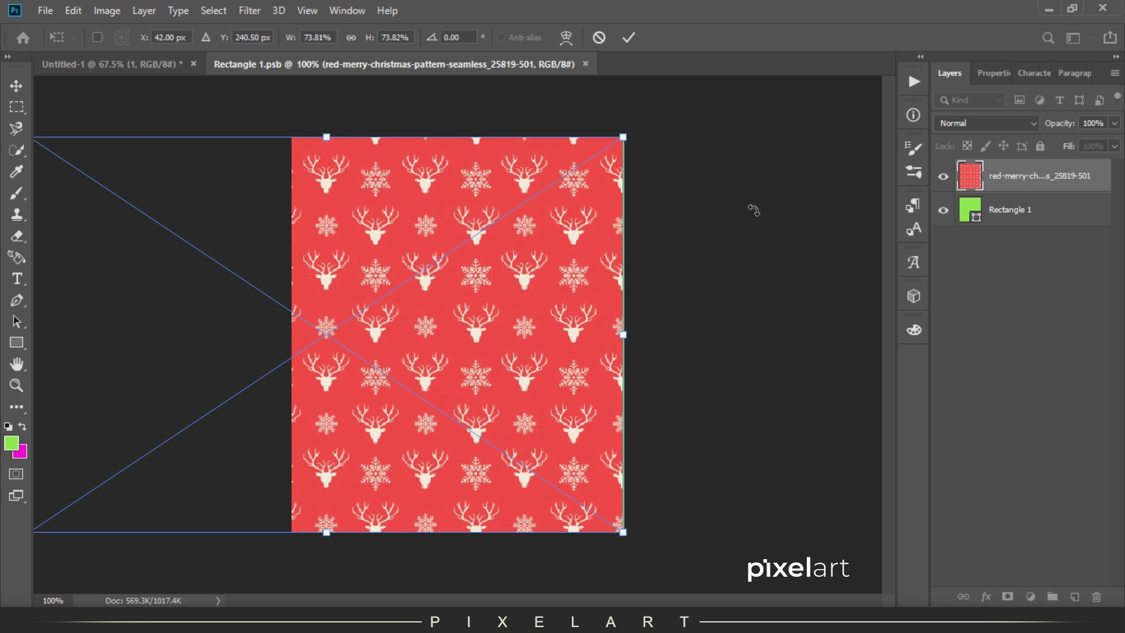
key(Return)
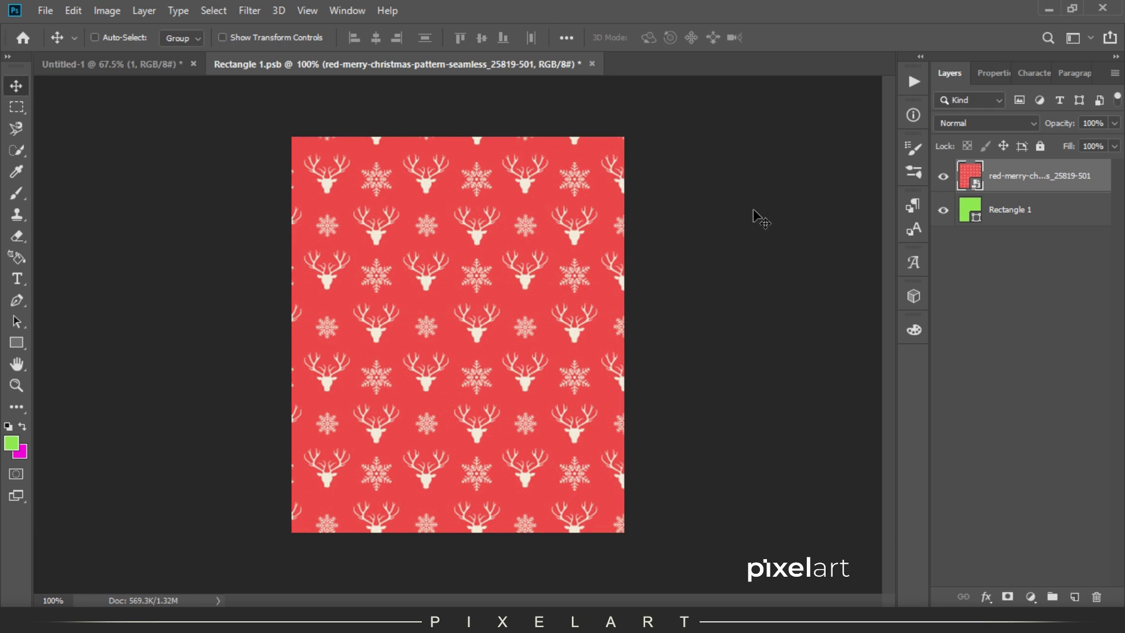
Step: Save Rectangle 1.psb and open layer 2's smart object contents from the mockup
click(46, 11)
click(71, 158)
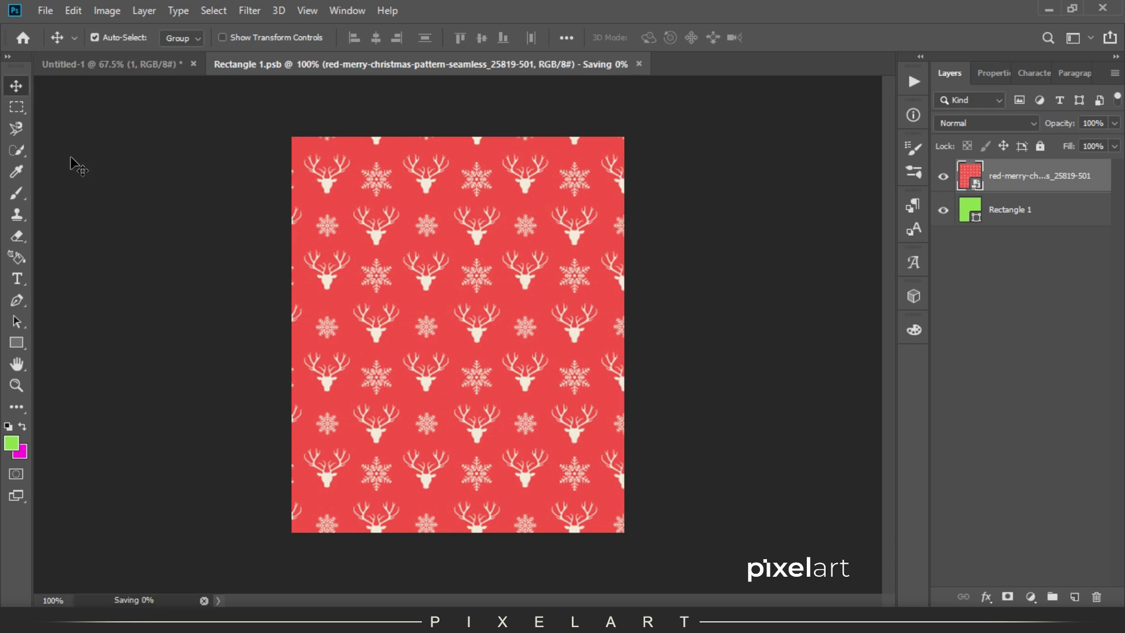
click(135, 63)
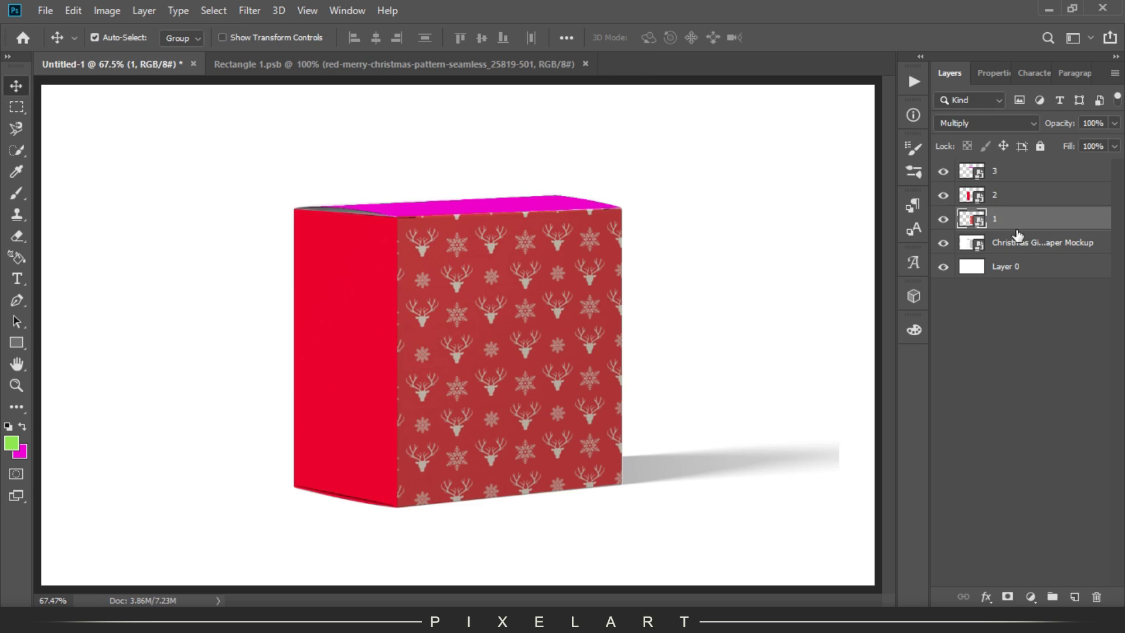
double_click(971, 195)
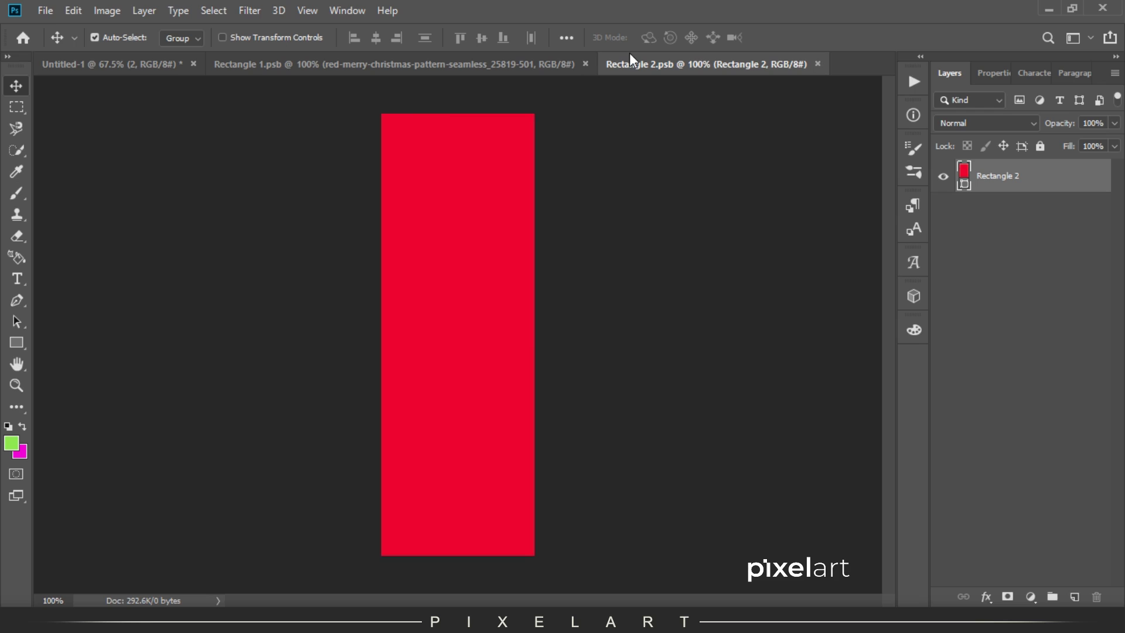
Step: Copy the reindeer pattern into Rectangle 2.psb and scale it to cover the whole strip
click(395, 62)
mouse_move(475, 252)
mouse_down()
mouse_move(659, 118)
mouse_move(428, 240)
mouse_up()
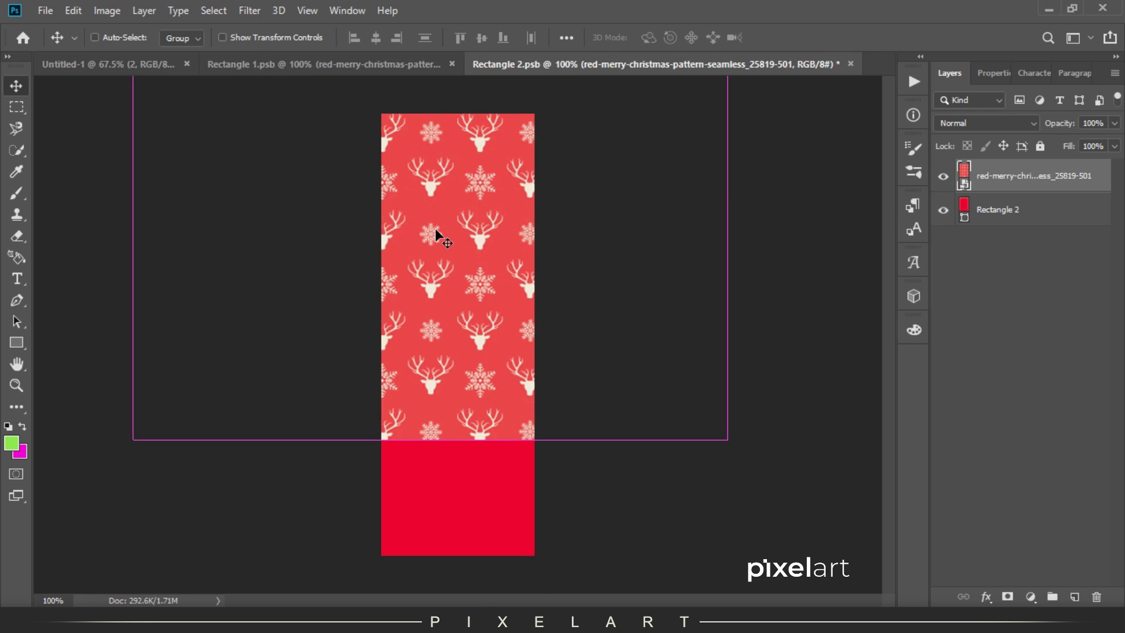
key(ctrl+t)
drag(442, 212, 476, 291)
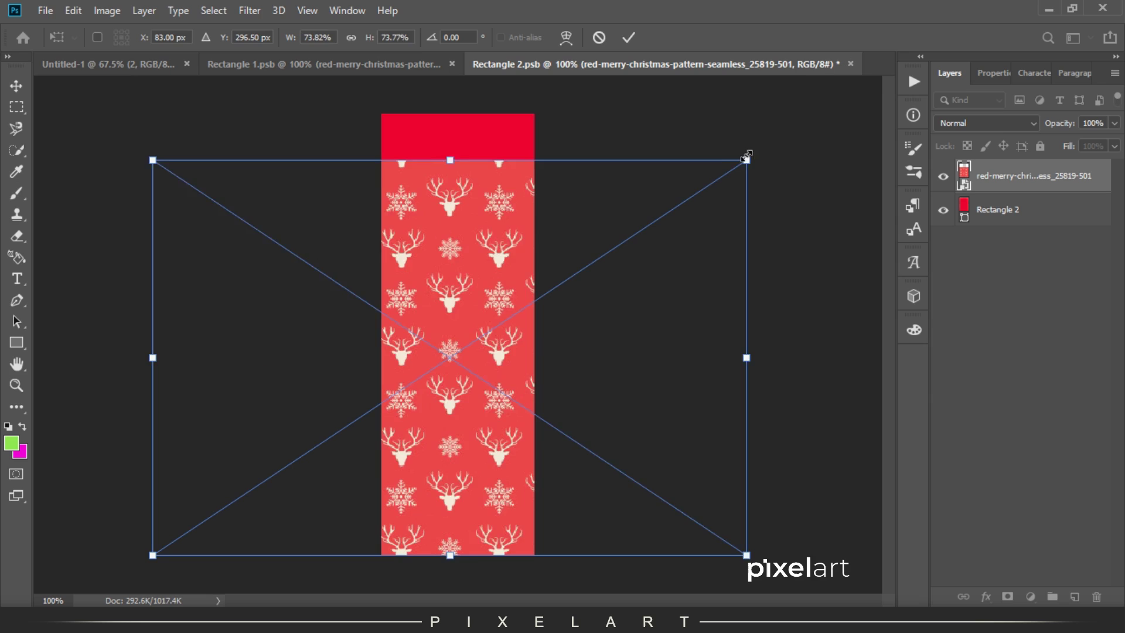
drag(745, 158, 814, 114)
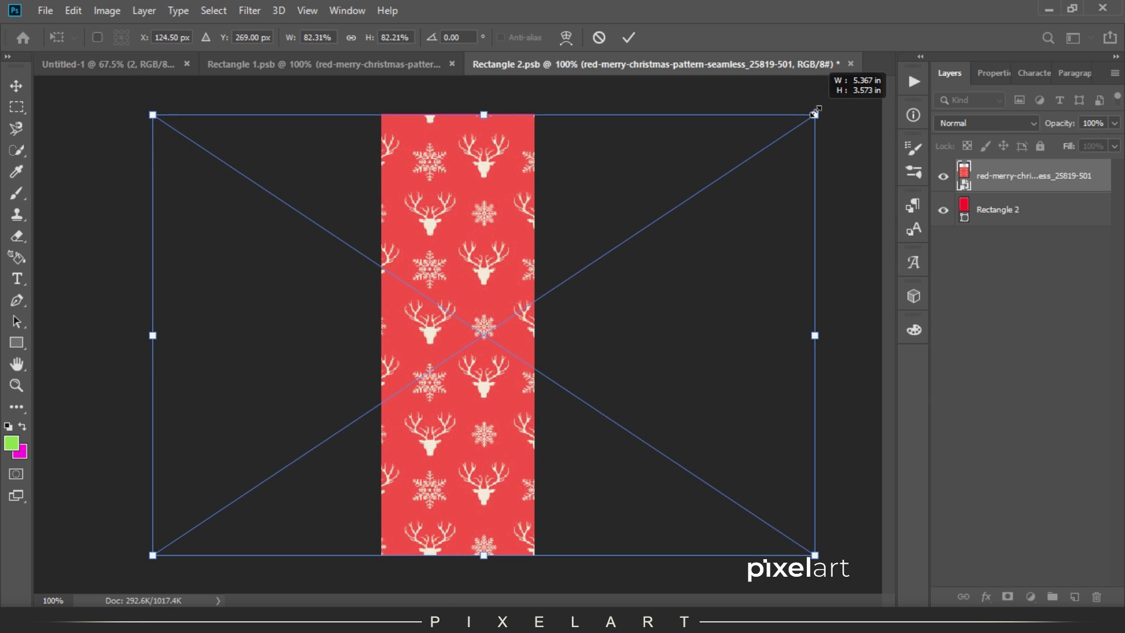
drag(815, 113, 817, 113)
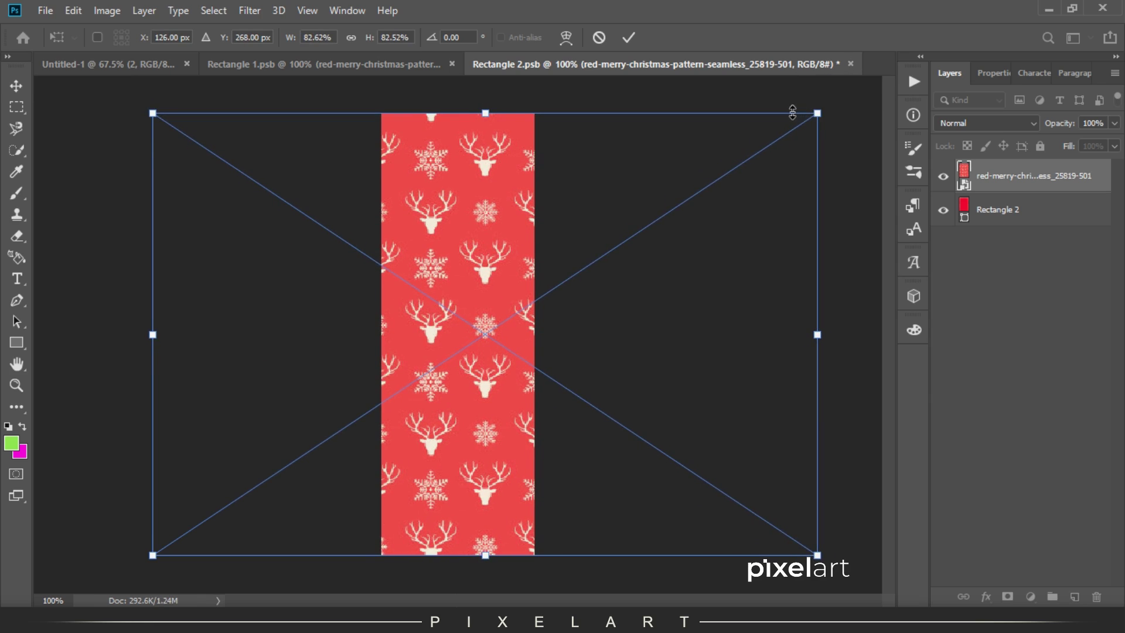
key(Return)
Step: Nudge the side pattern left to align with the front face, then save Rectangle 2.psb
click(382, 60)
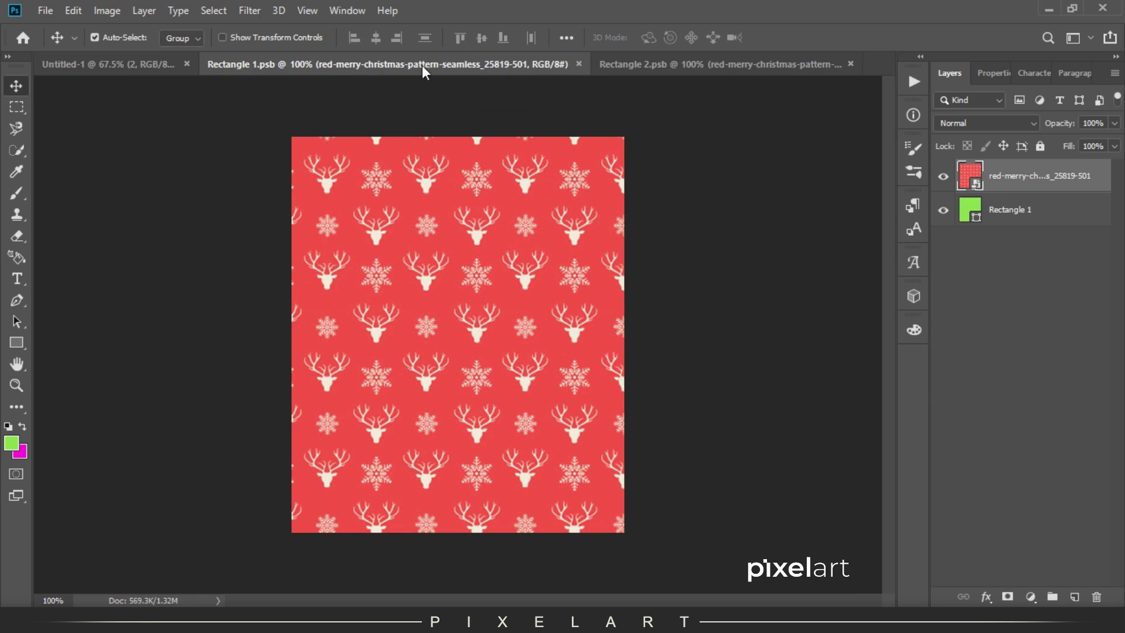
click(619, 69)
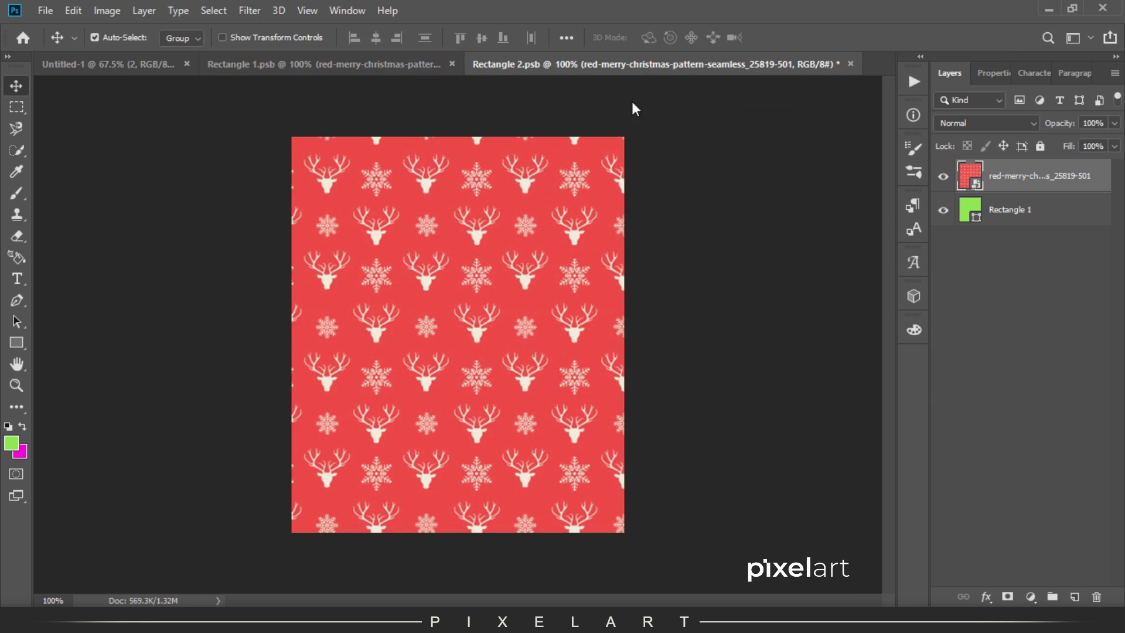
click(409, 63)
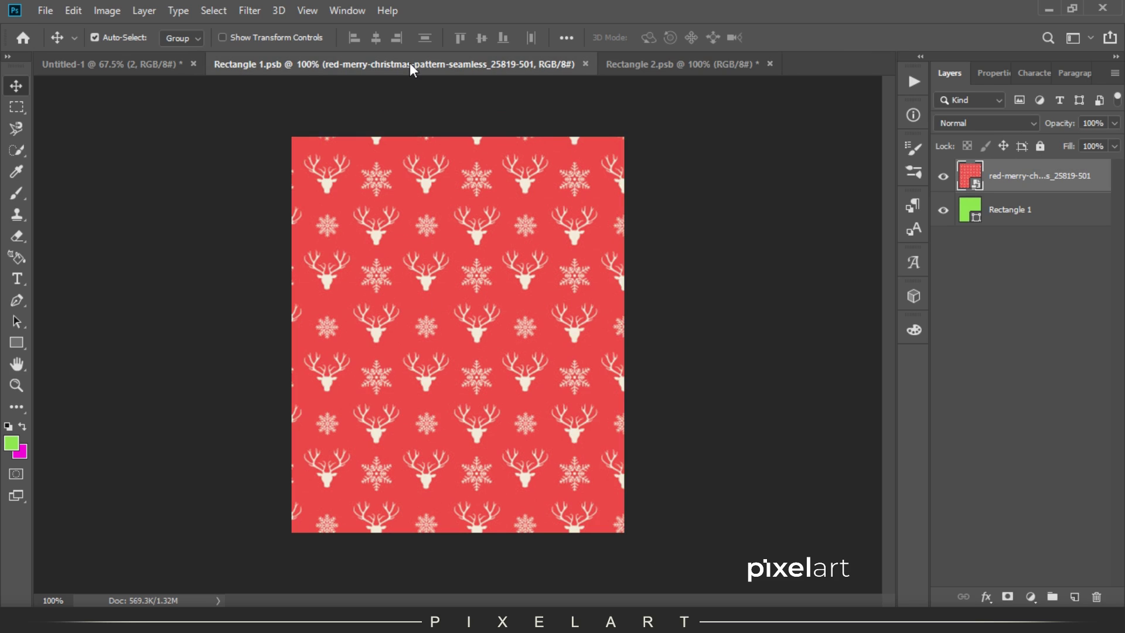
click(697, 65)
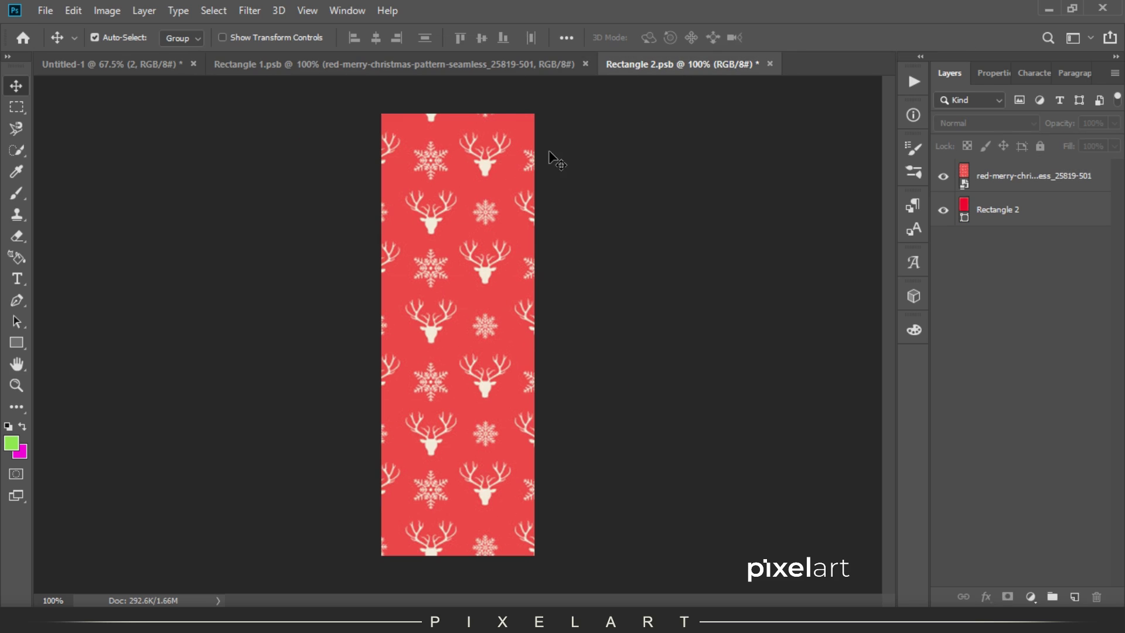
click(993, 177)
key(Left)
key(Left)
key(Left)
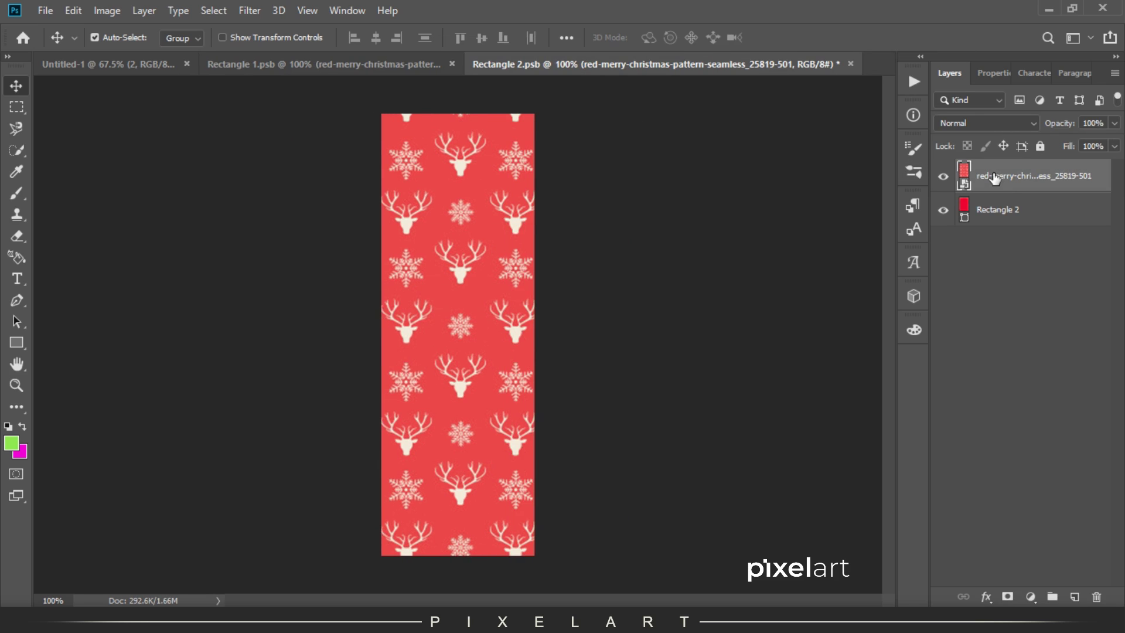
key(Left)
click(363, 65)
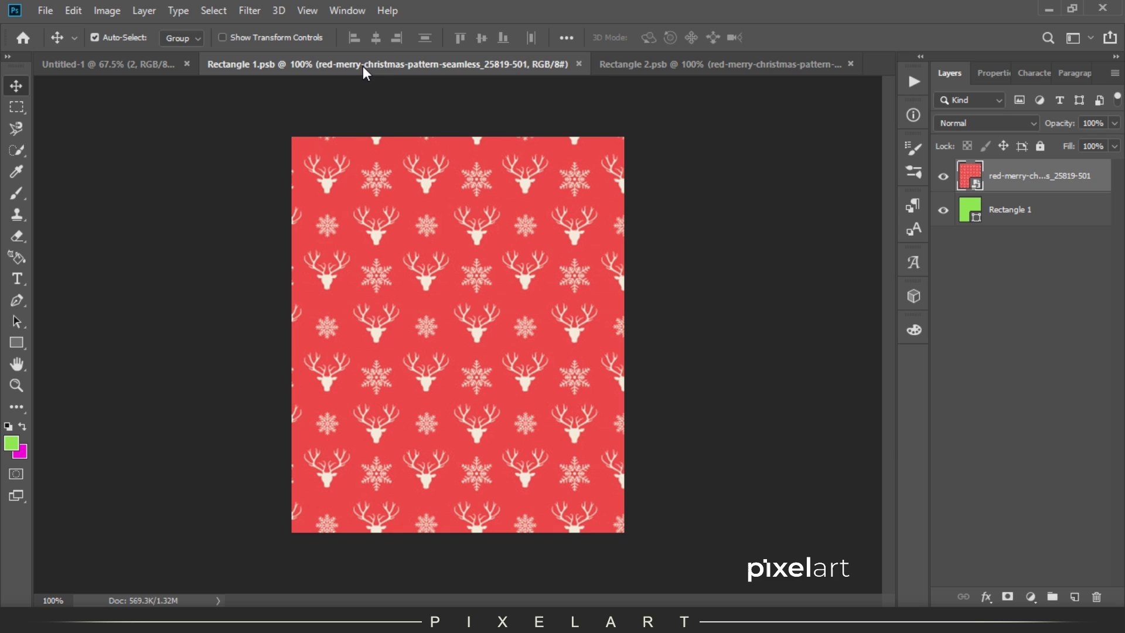
click(639, 72)
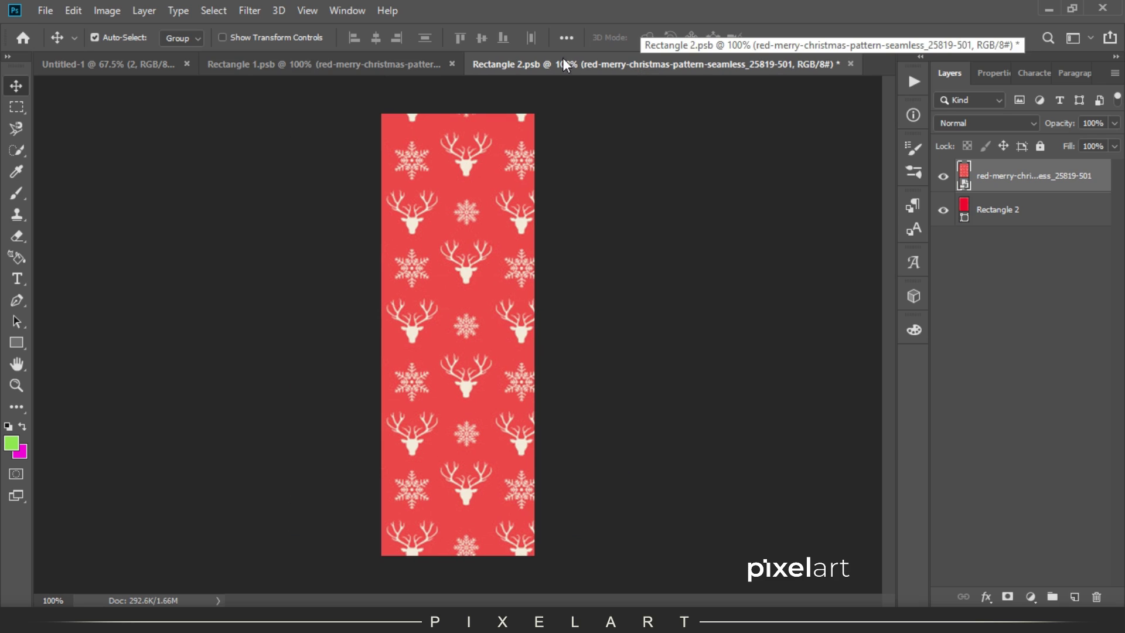
click(46, 11)
click(86, 163)
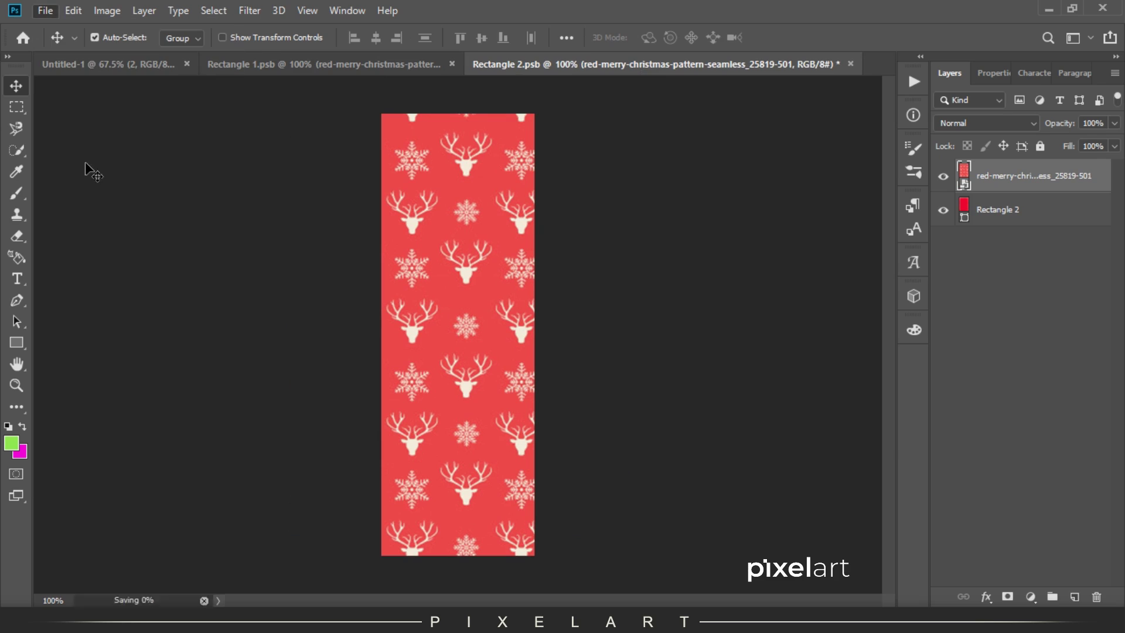
click(150, 64)
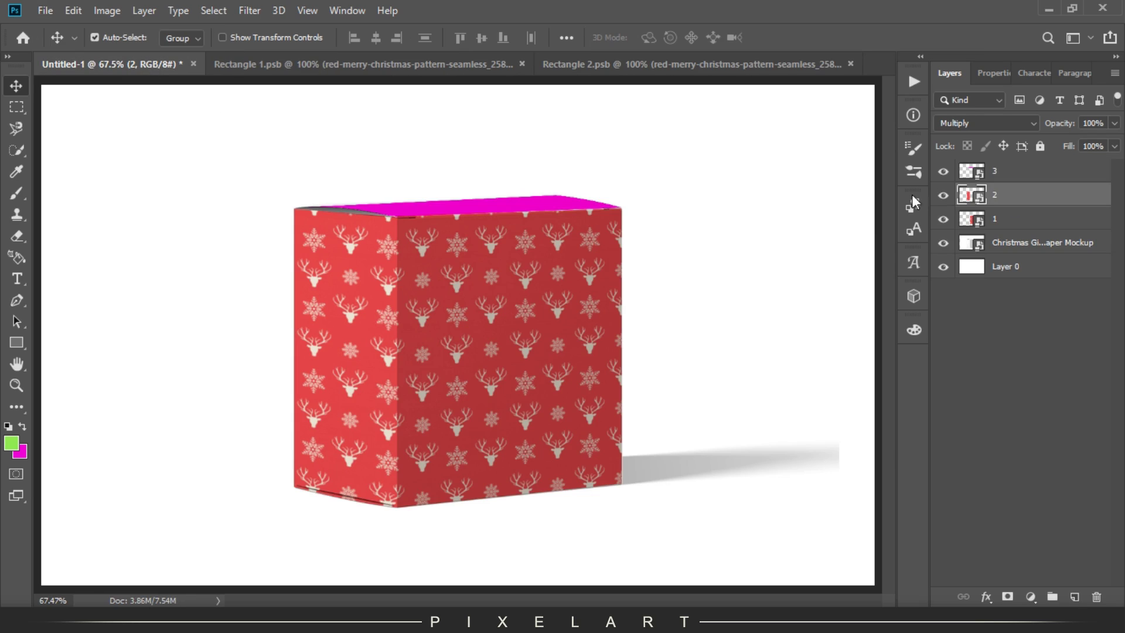
Step: Open layer 3's contents and copy the reindeer pattern into Rectangle 3.psb
double_click(969, 171)
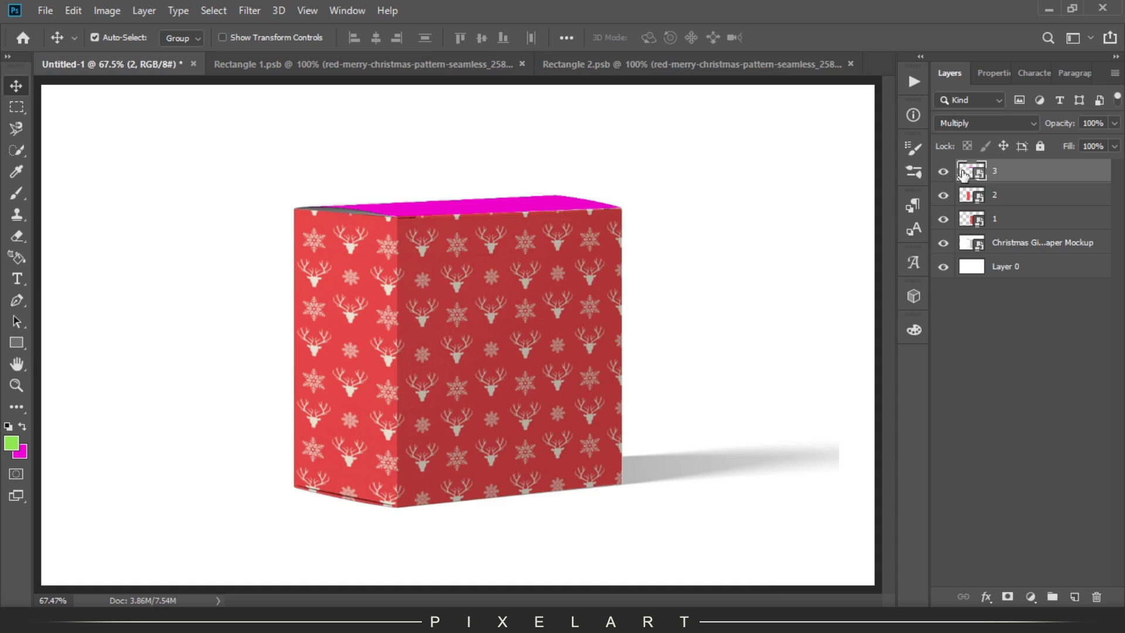
click(501, 64)
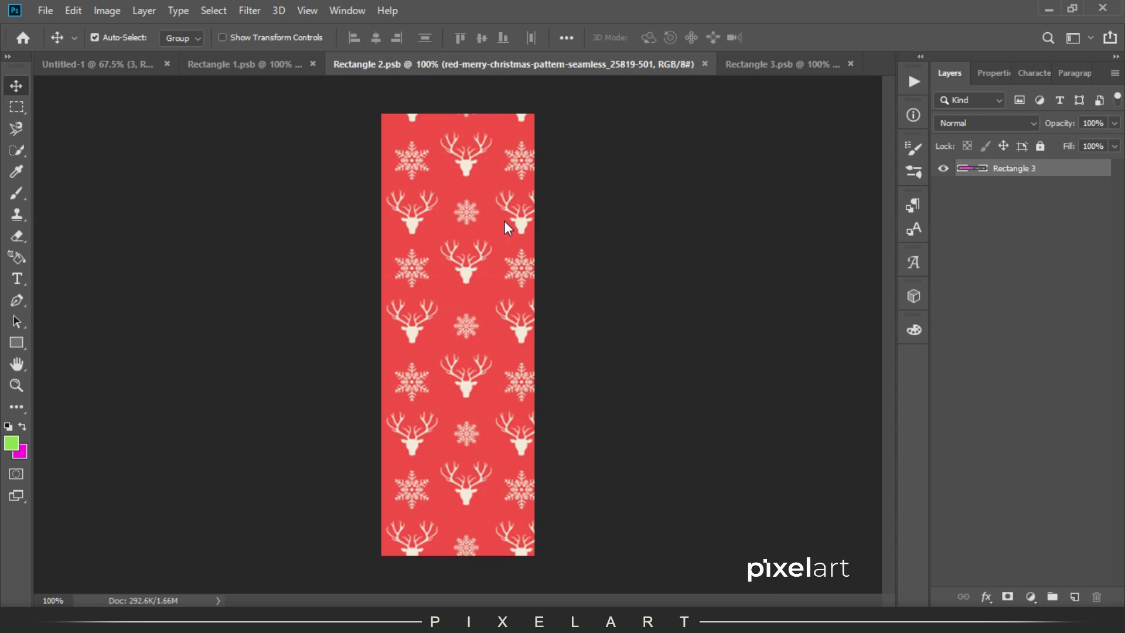
drag(477, 258, 508, 304)
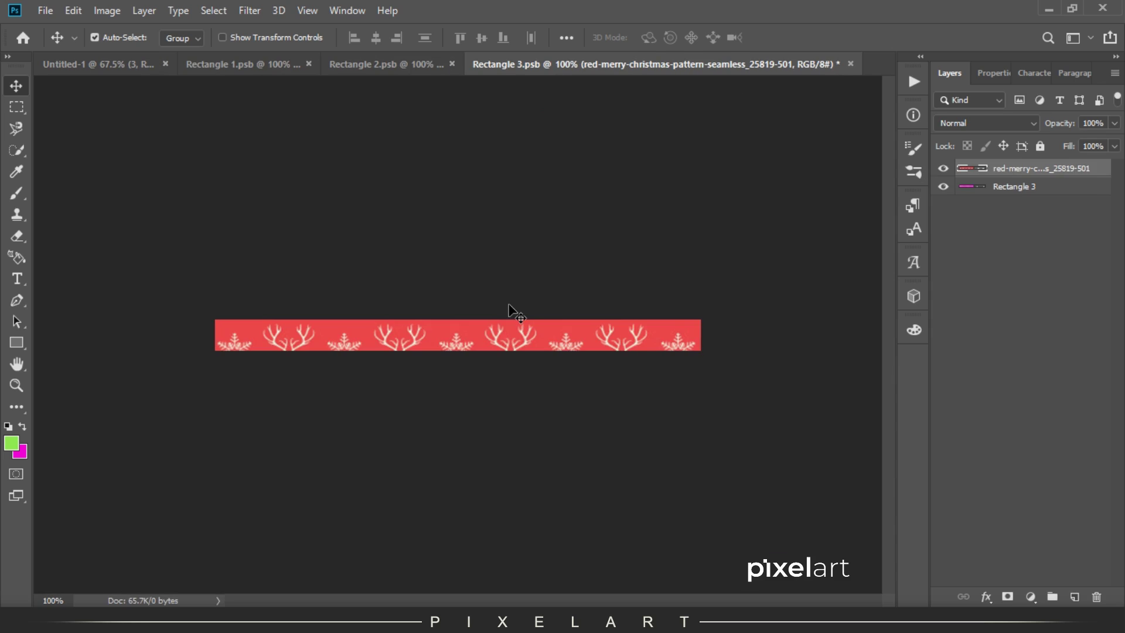
key(ctrl+plus)
key(ctrl+minus)
key(ctrl+minus)
key(ctrl+minus)
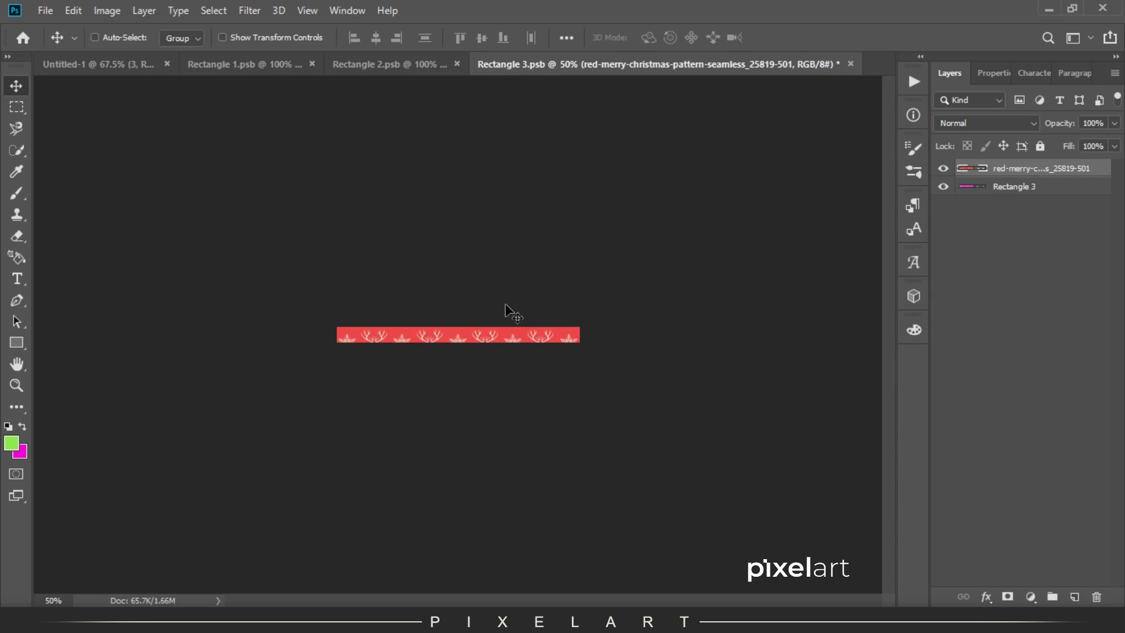
Step: Position the pattern over the top strip and save Rectangle 3.psb
key(ctrl+t)
drag(620, 274, 605, 321)
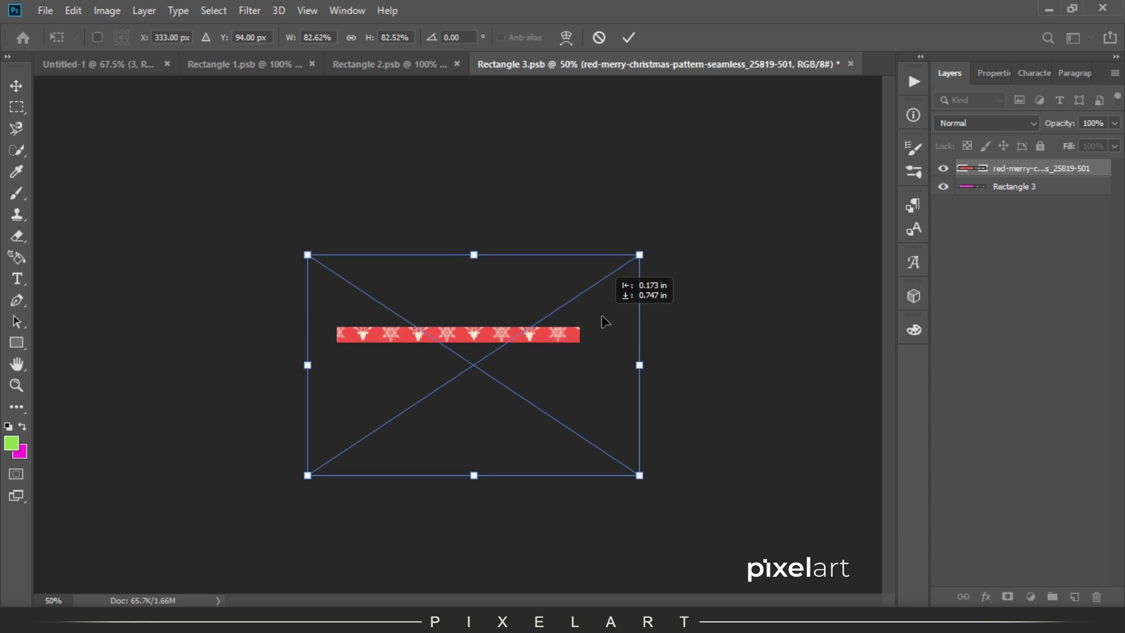
drag(603, 322, 591, 322)
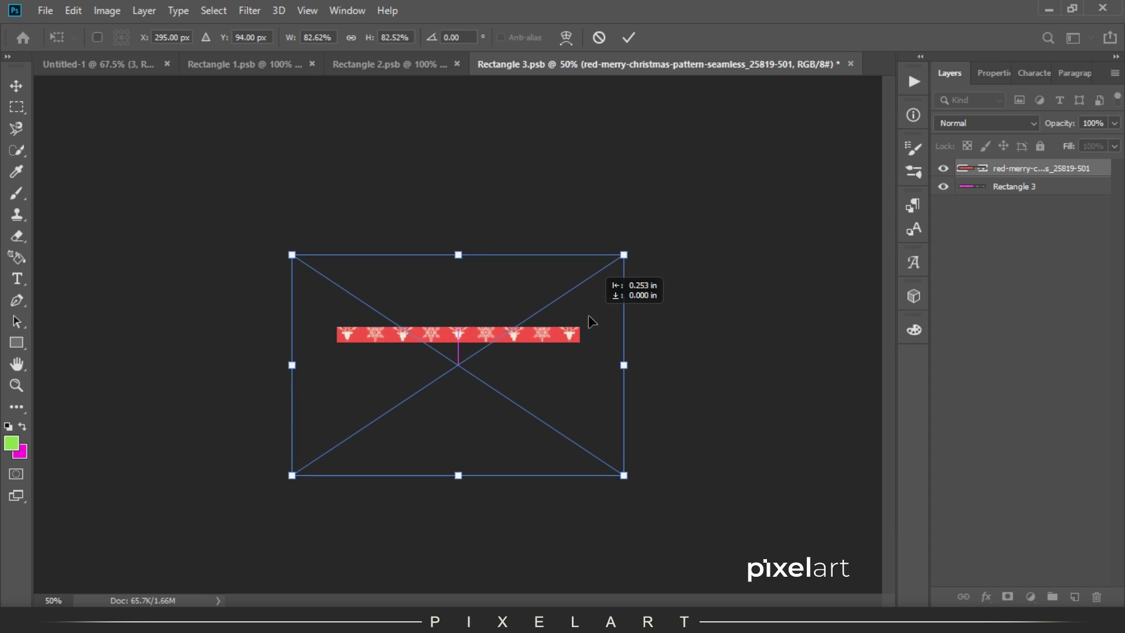
key(Return)
key(ctrl+s)
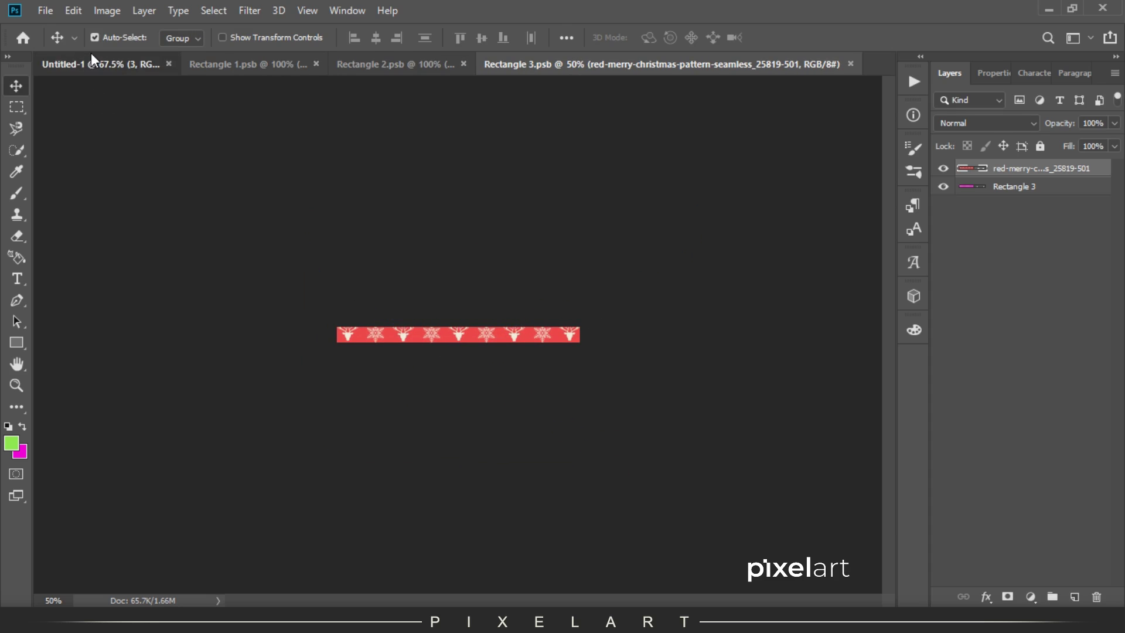
click(90, 55)
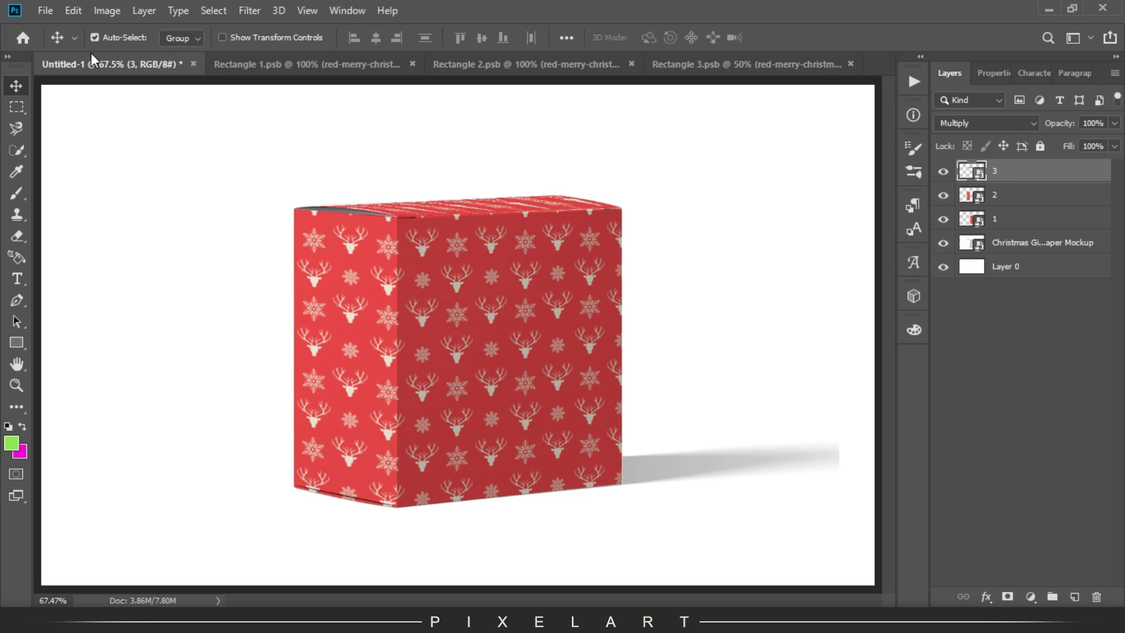
Step: Set layer 3 to Darken and layer 2 to Linear Burn blending
click(980, 124)
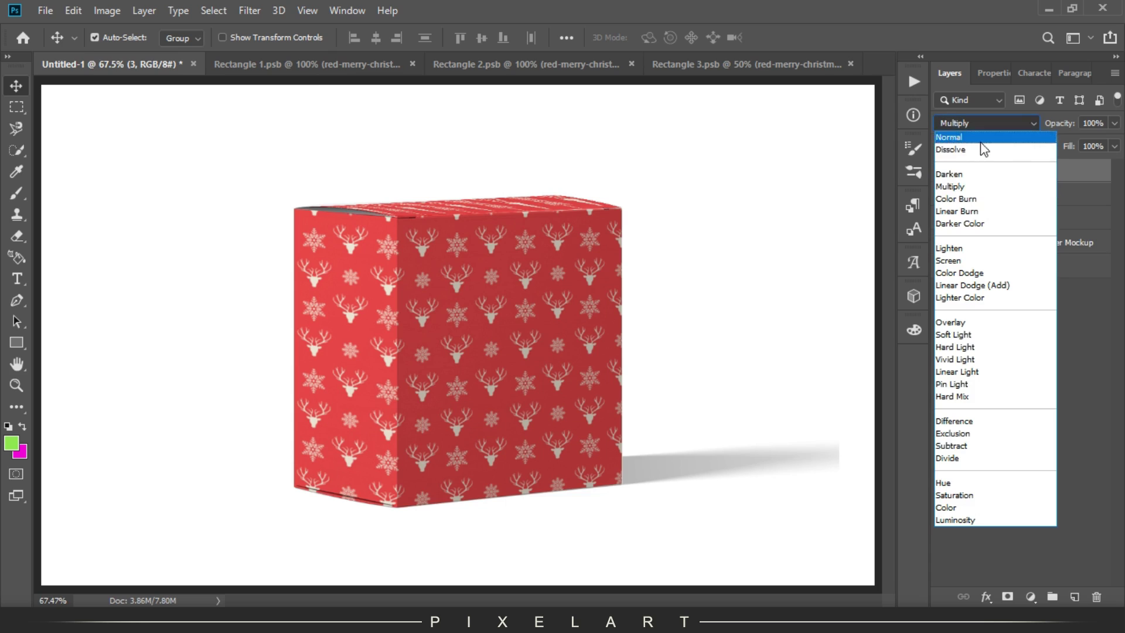
click(983, 175)
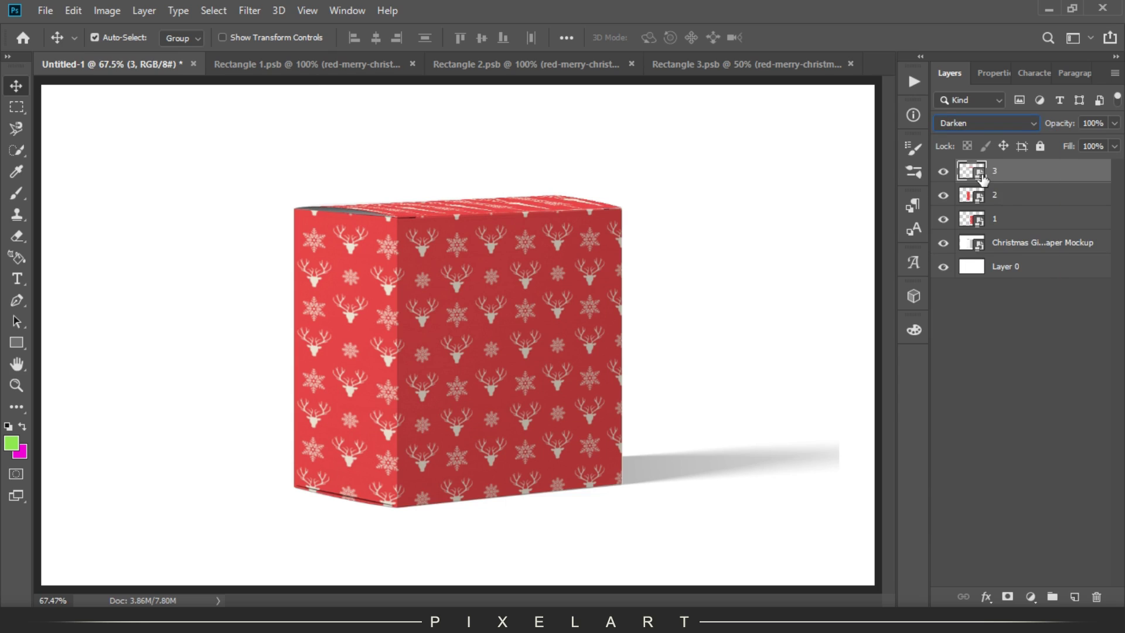
click(1005, 199)
click(987, 123)
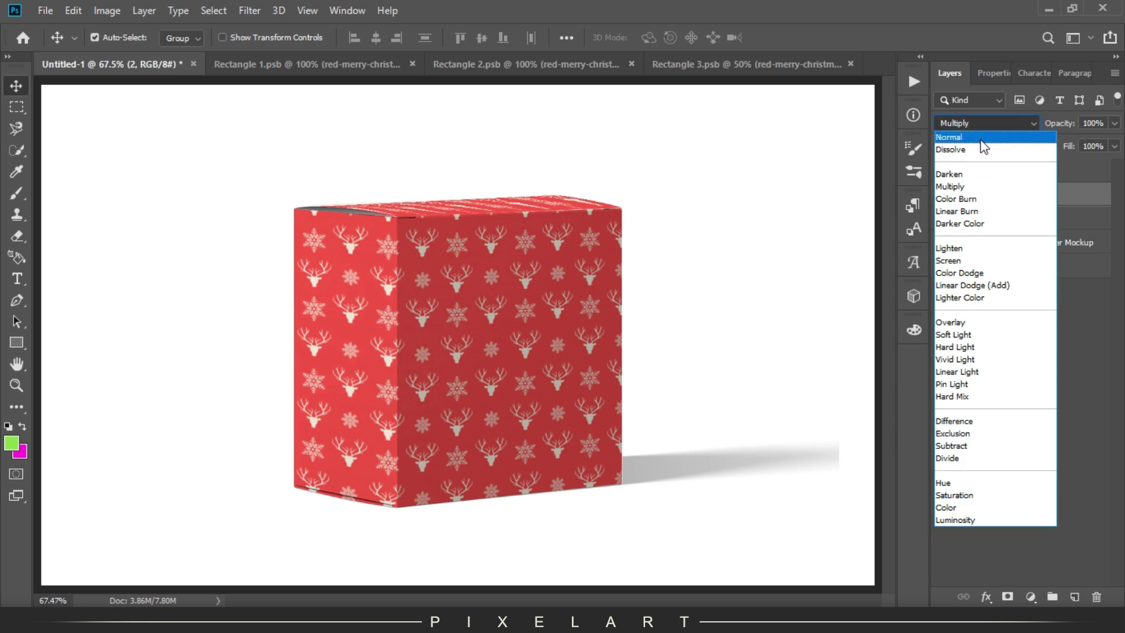
click(983, 212)
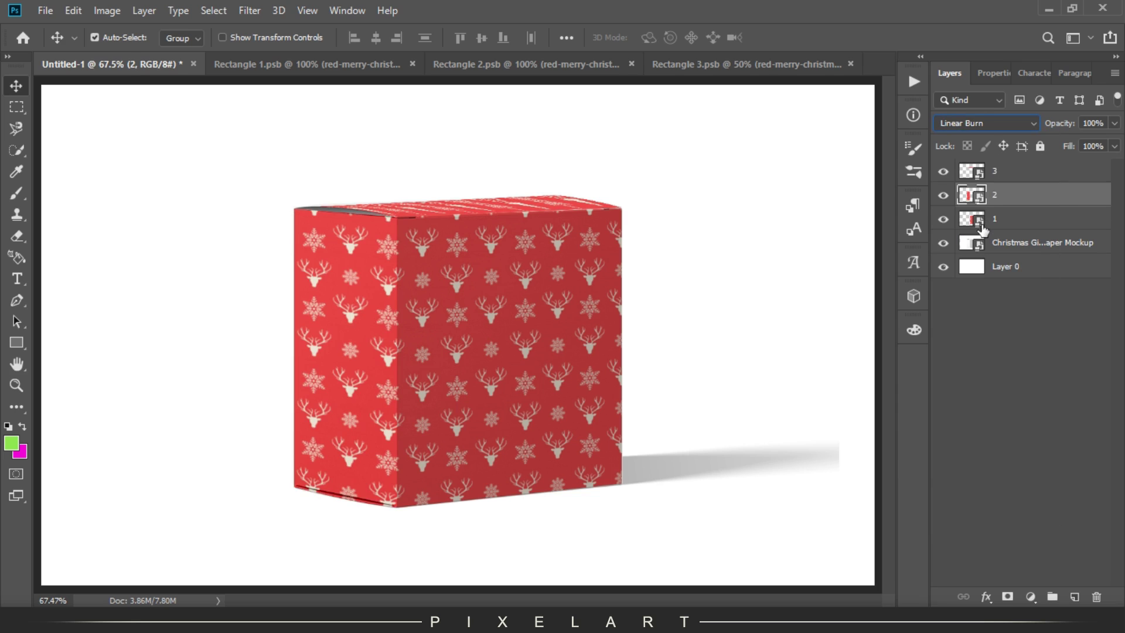
Step: Review layer 1's blend modes, then switch layer 2 to Darken instead
click(982, 228)
click(986, 124)
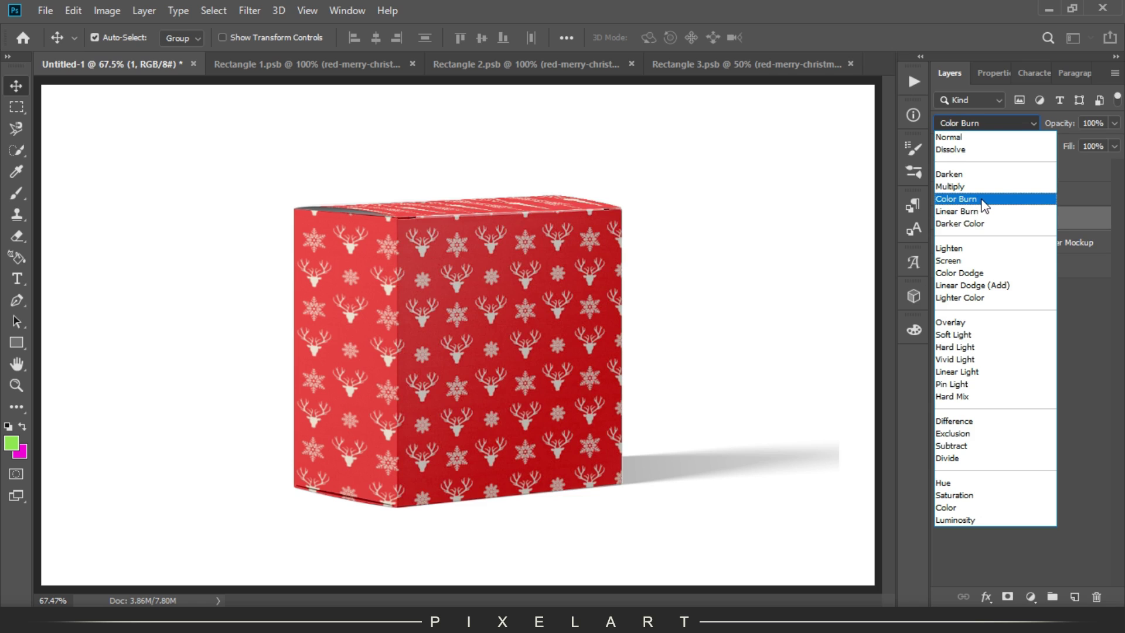
click(983, 202)
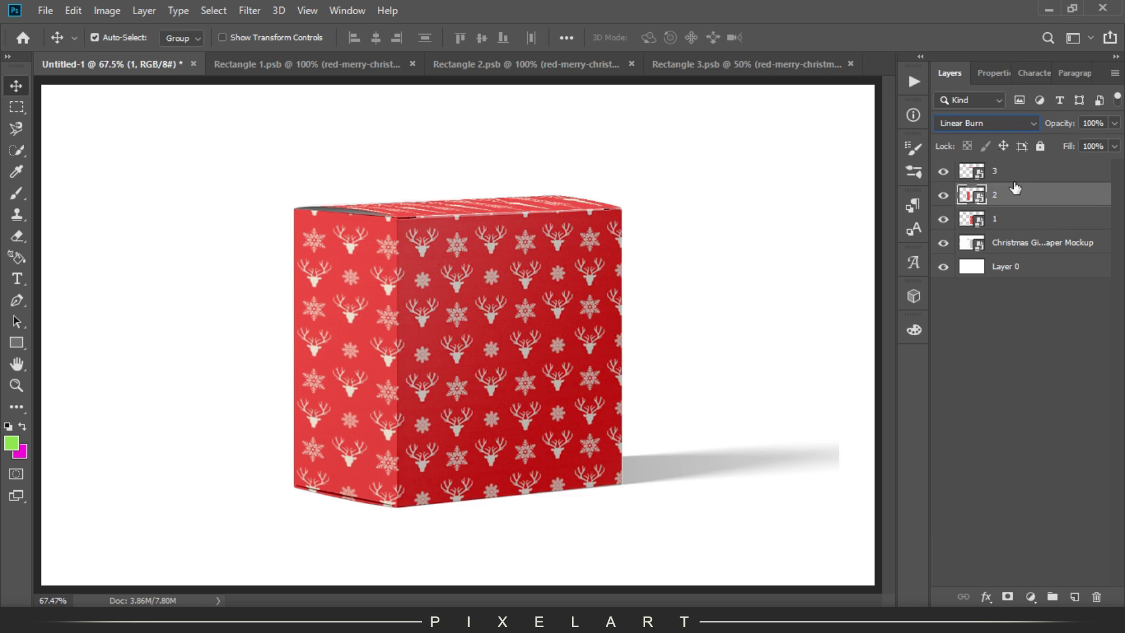
click(984, 123)
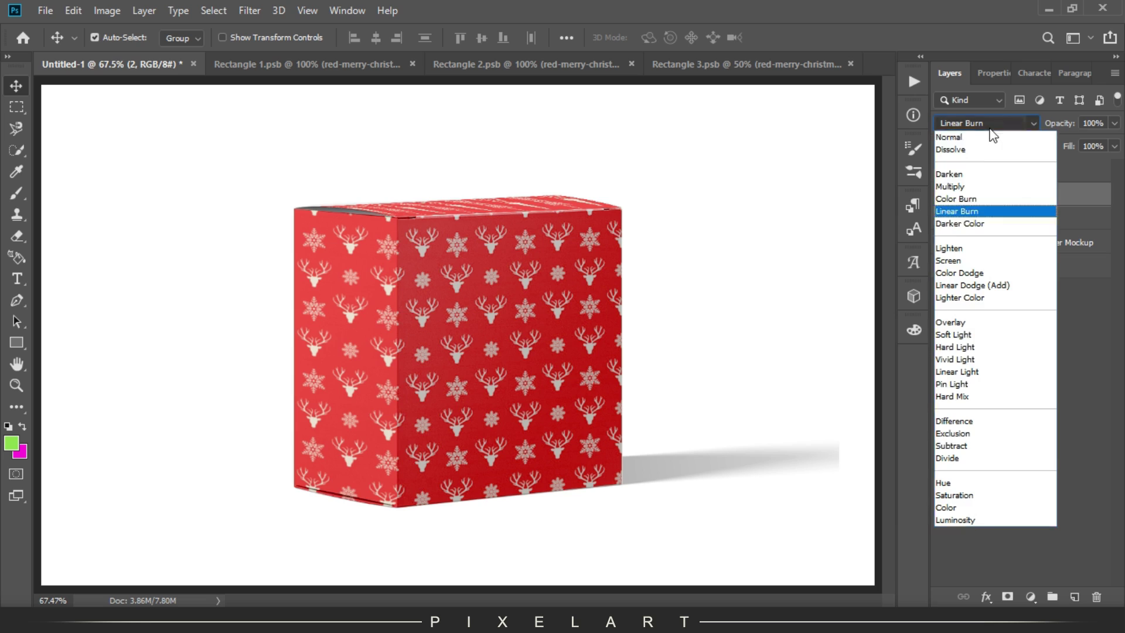
click(986, 176)
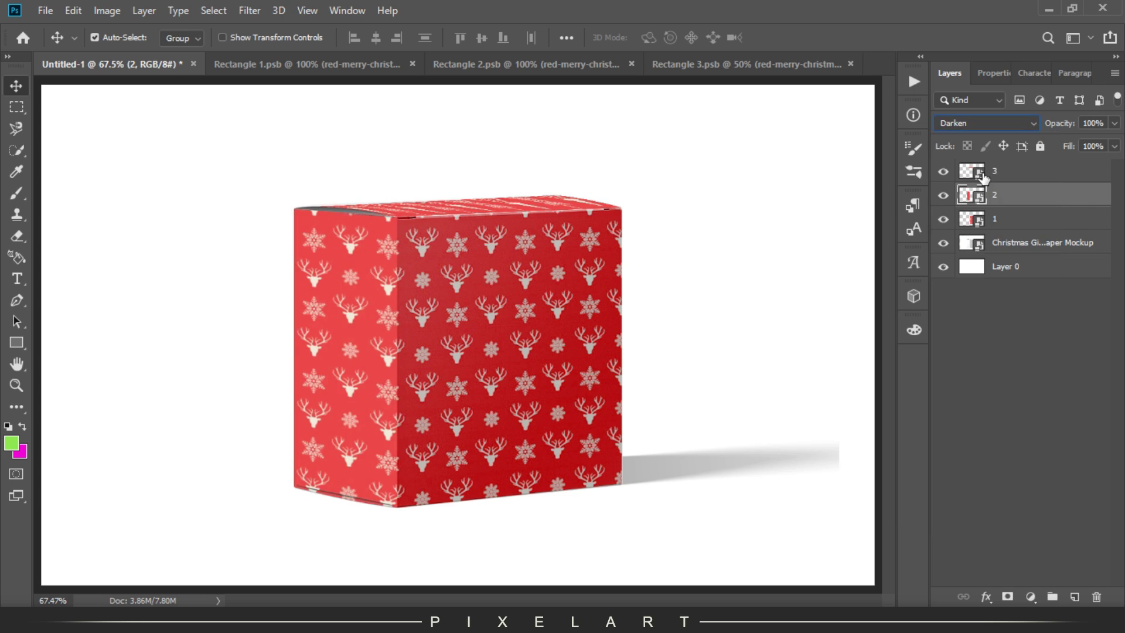
click(17, 106)
click(16, 86)
Step: Draw a rectangle across the pattern's middle in Rectangle 1.psb with white fill and no stroke
click(343, 65)
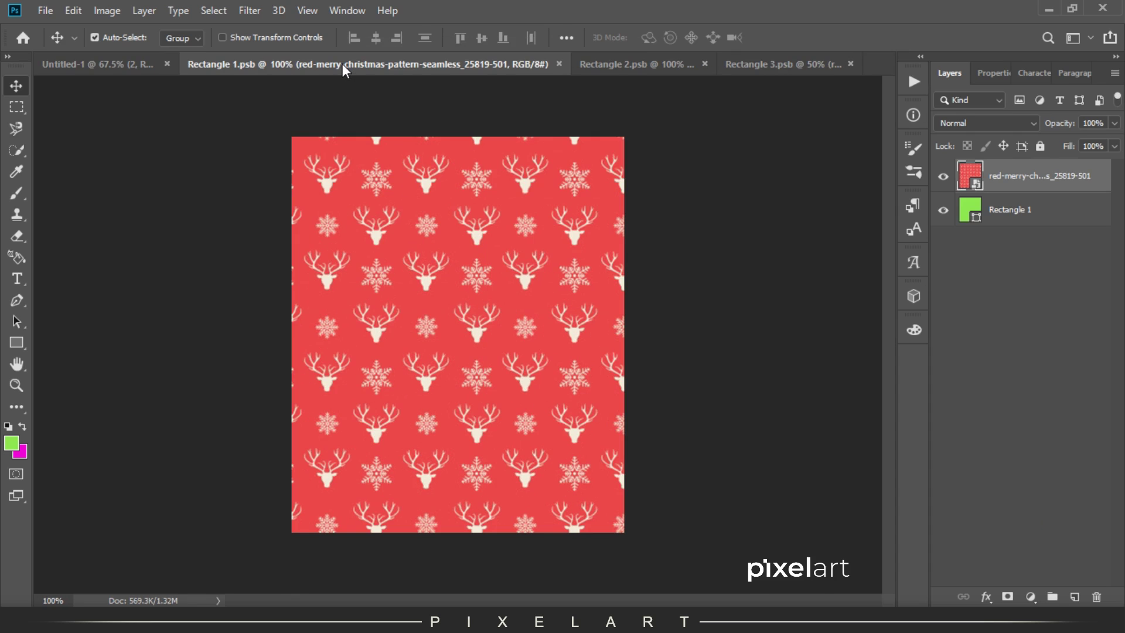
click(14, 343)
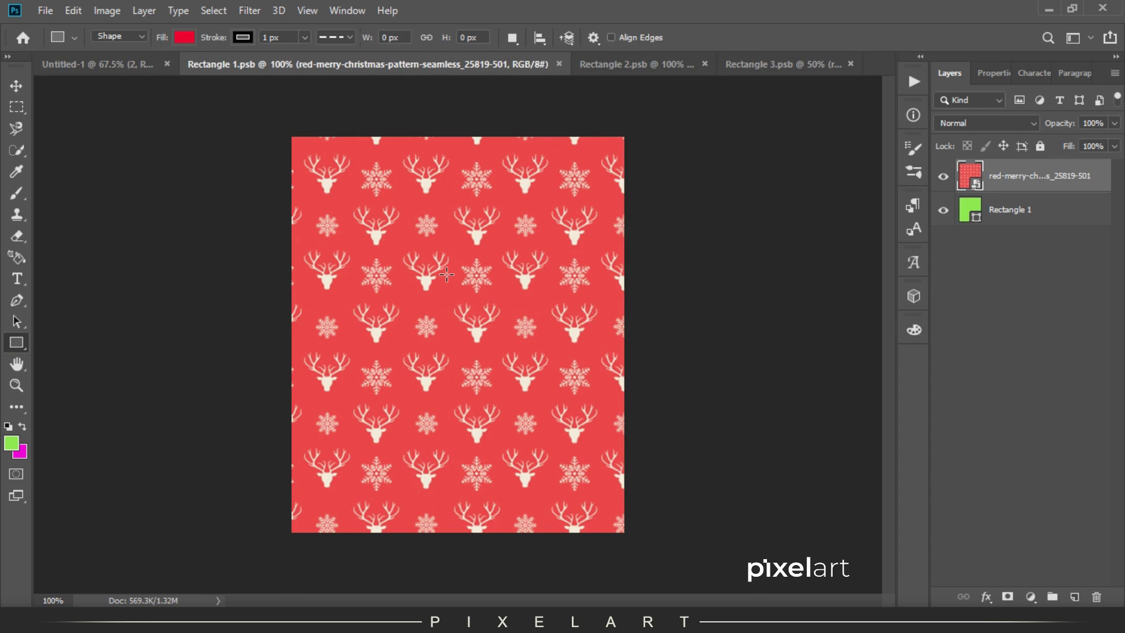
drag(377, 276, 544, 347)
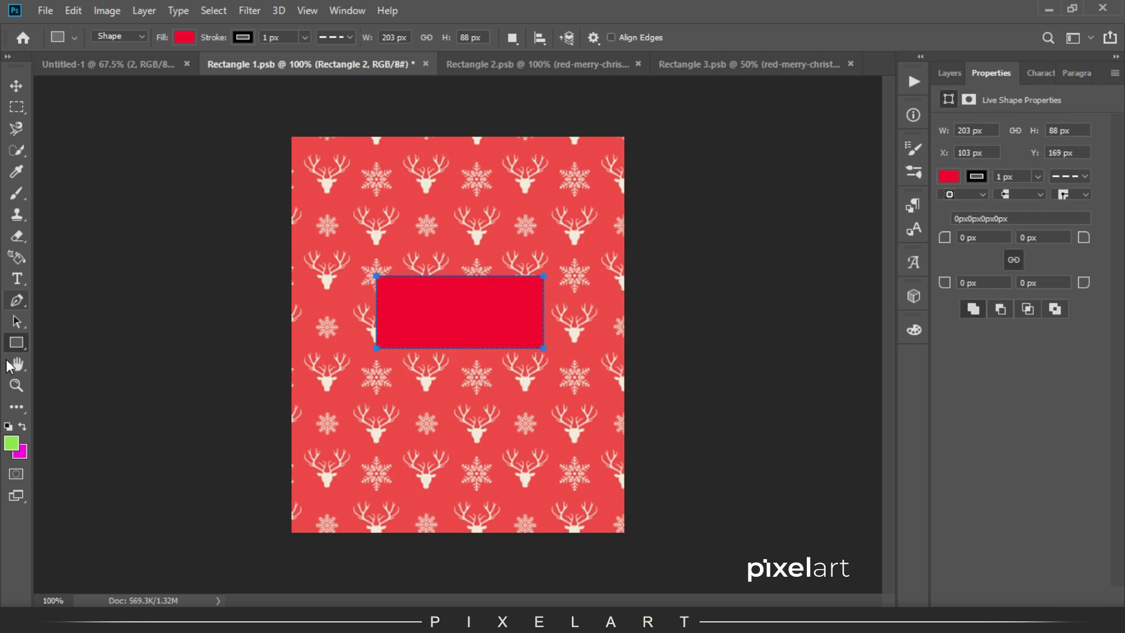
click(23, 454)
drag(679, 380, 663, 321)
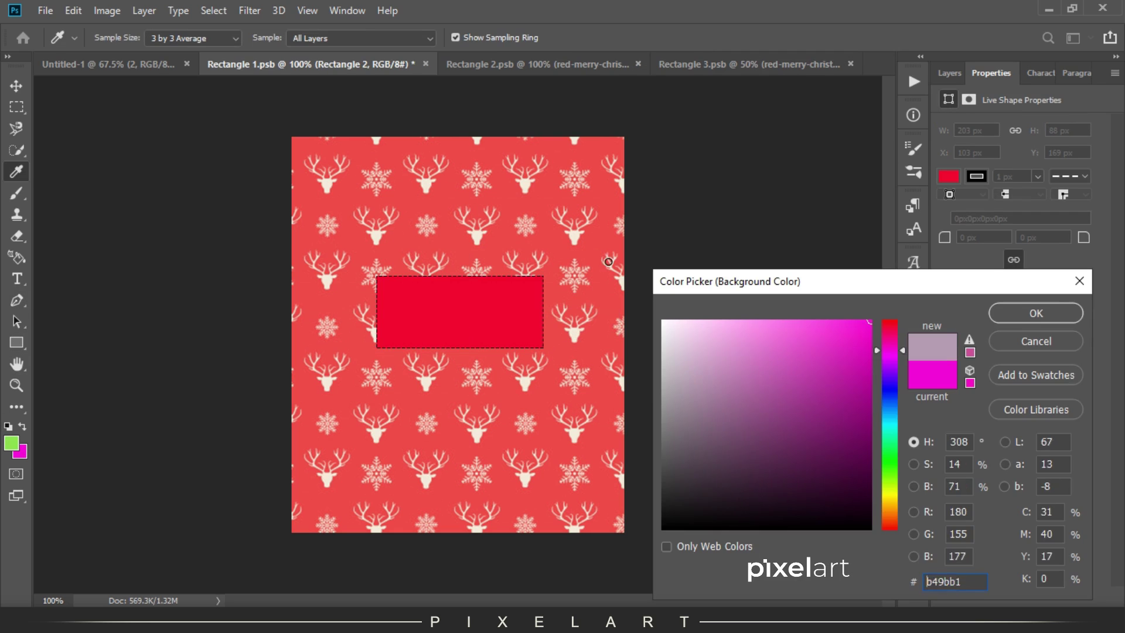
key(Return)
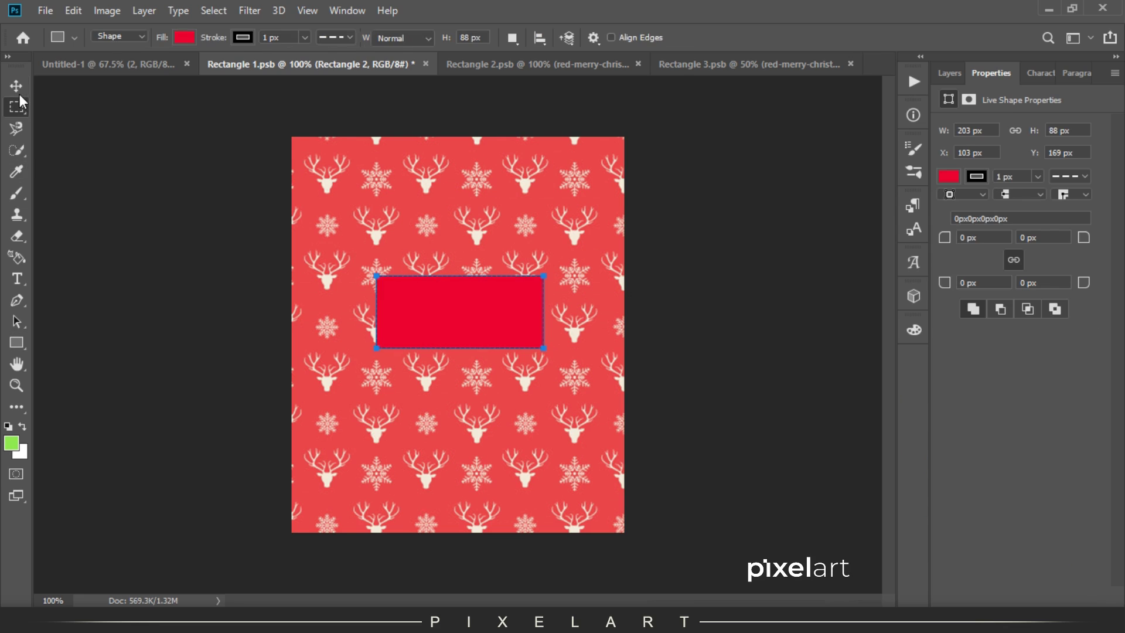
click(18, 88)
key(ctrl+BackSpace)
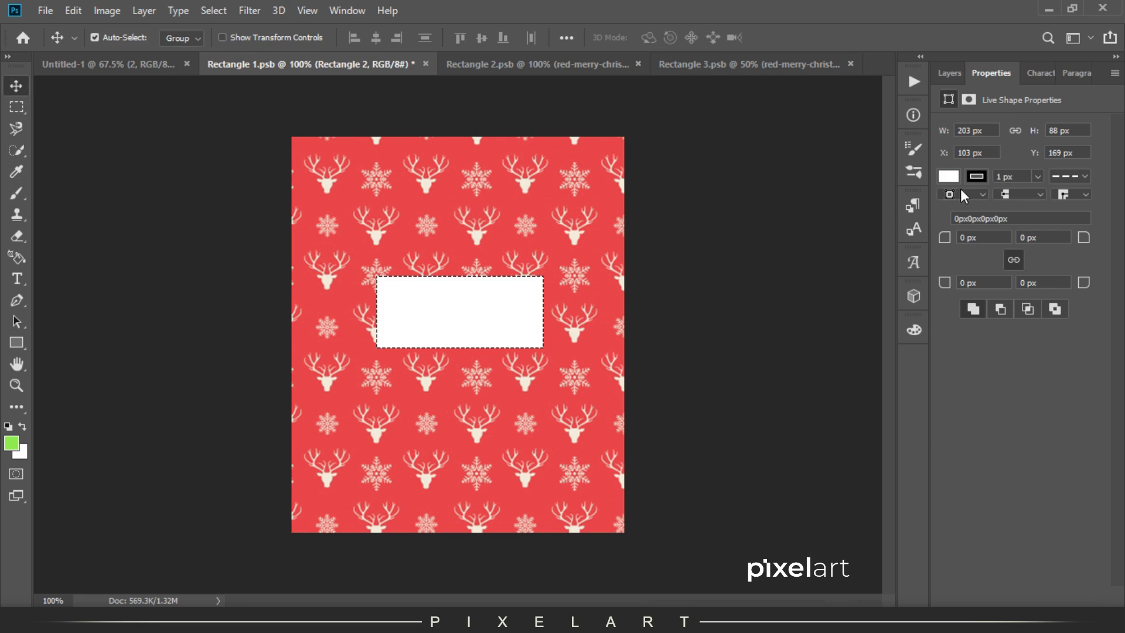
click(948, 175)
click(950, 213)
click(933, 148)
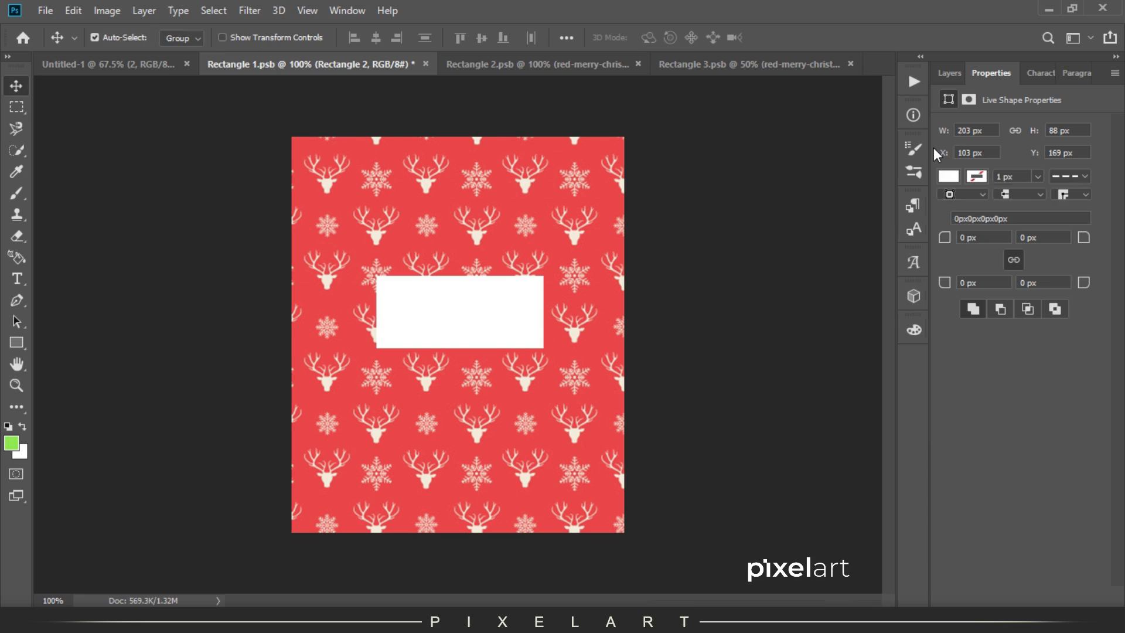
Step: Round the label's corners to 44 px, widen it to 245×88 px, and drag in the Merry Christmas image
drag(970, 246, 1120, 245)
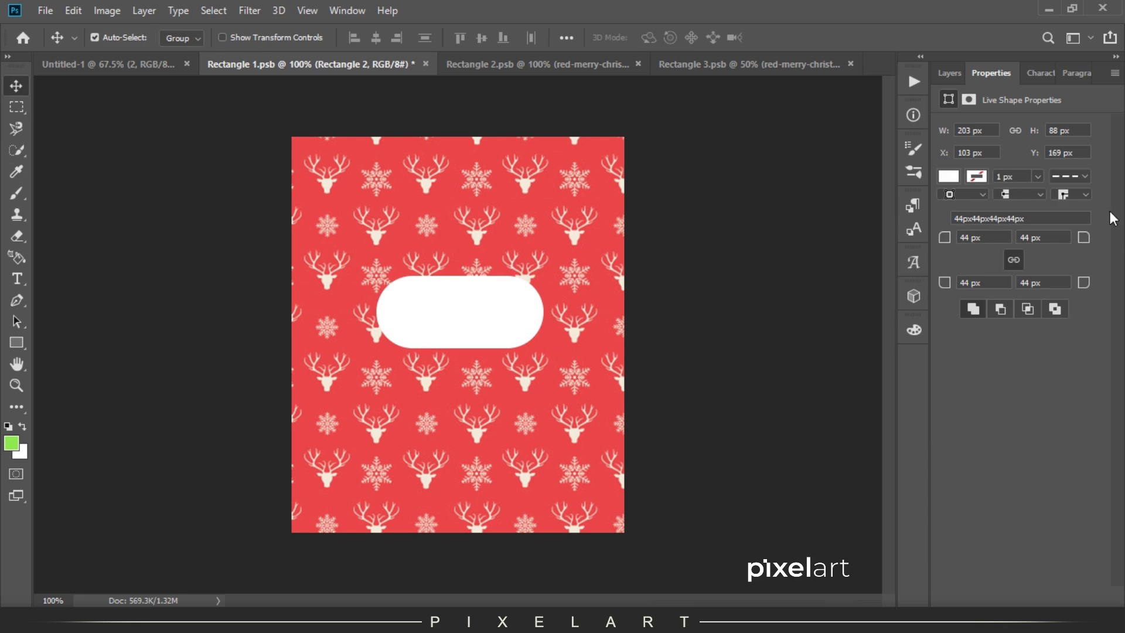
key(ctrl+t)
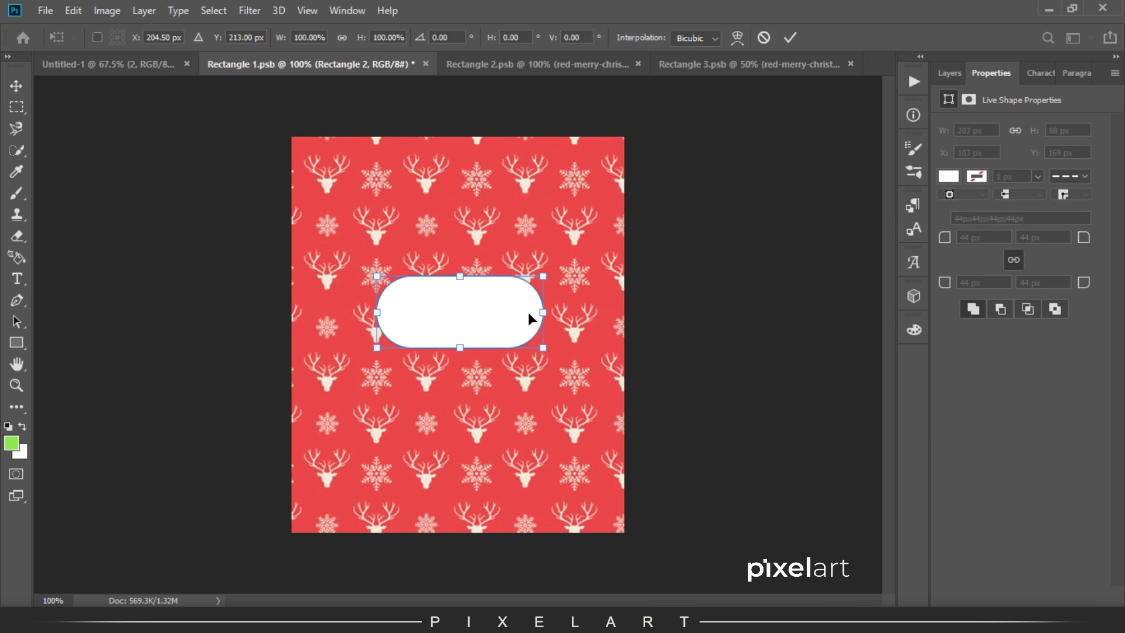
drag(547, 315, 560, 317)
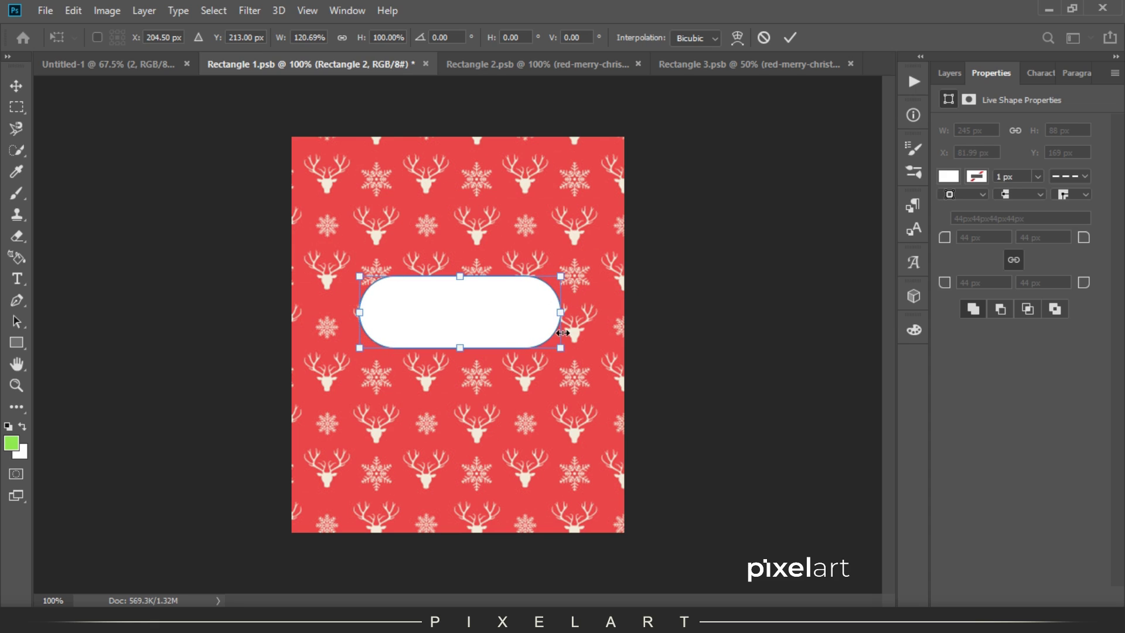
key(Return)
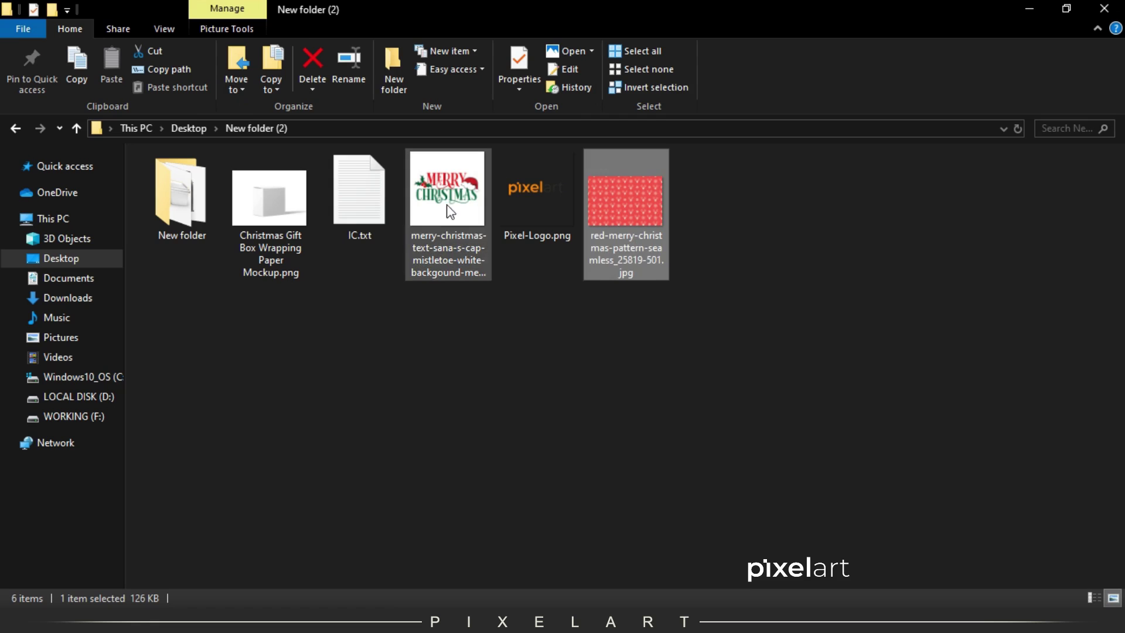
mouse_move(448, 223)
mouse_down()
mouse_move(450, 388)
mouse_move(458, 296)
mouse_up()
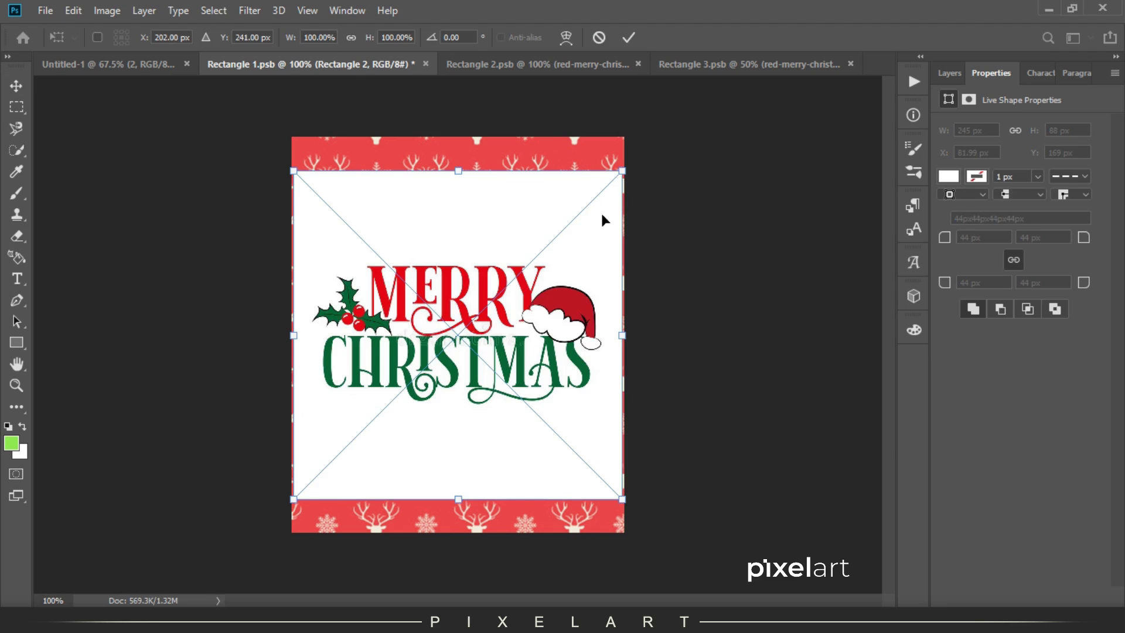
Step: Scale the Merry Christmas image to about 45%, clip it to the pill shape, and nudge it up
drag(622, 171, 532, 263)
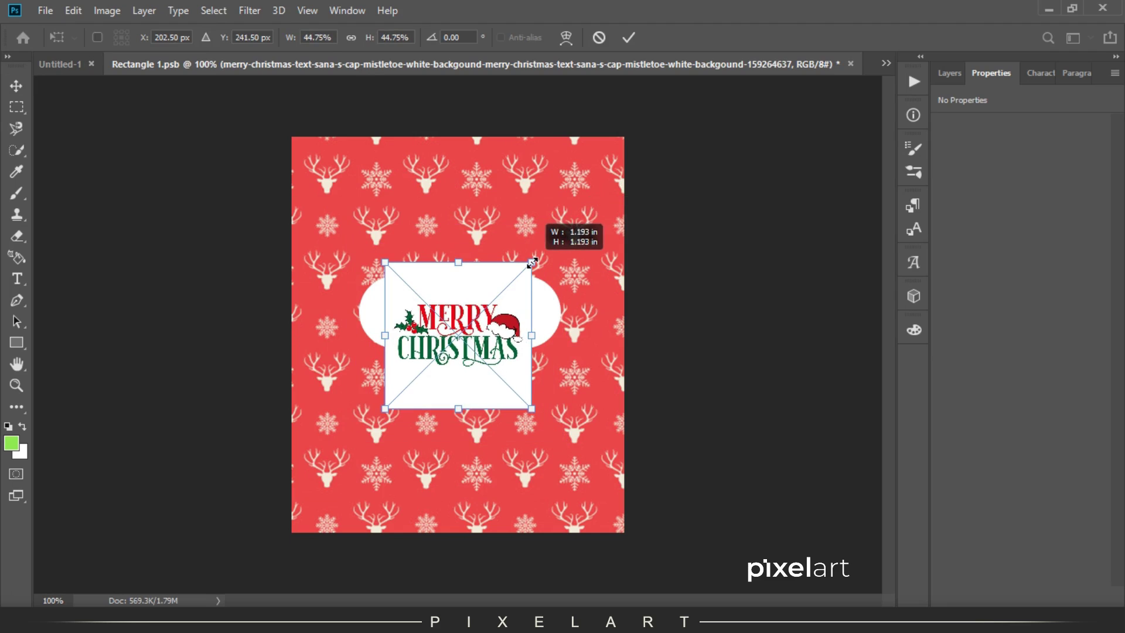
key(Return)
click(957, 72)
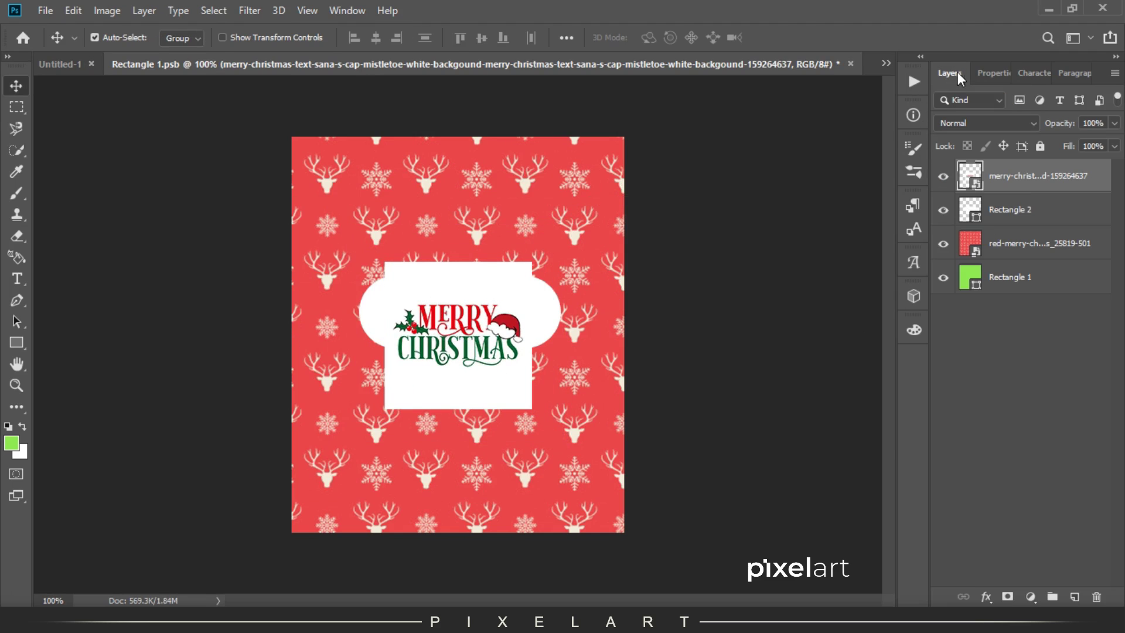
right_click(1029, 181)
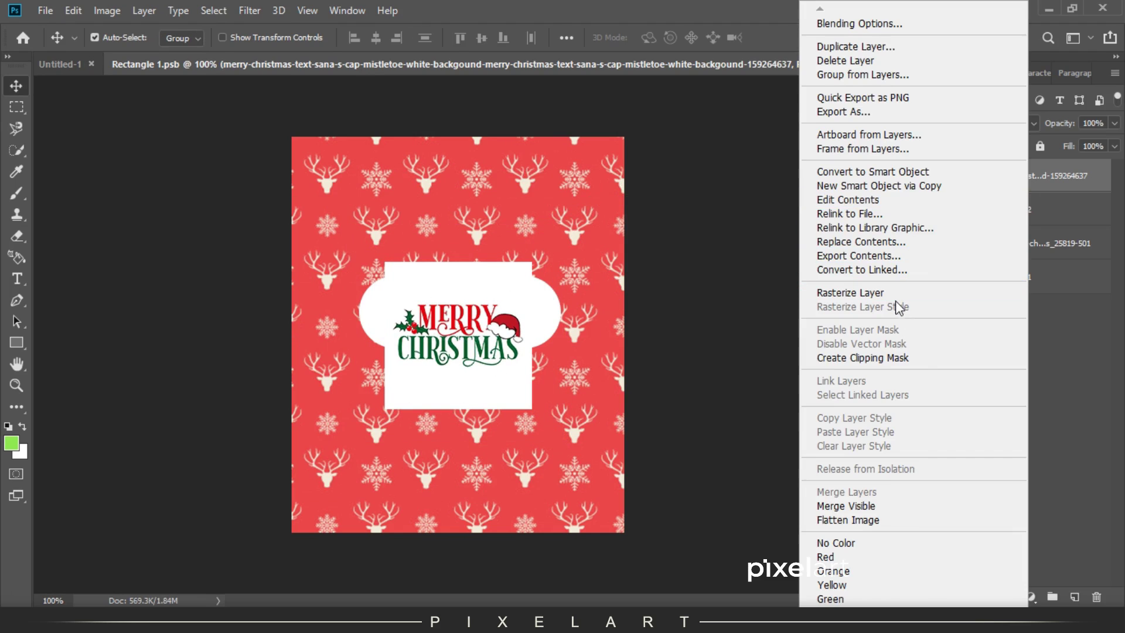
click(919, 358)
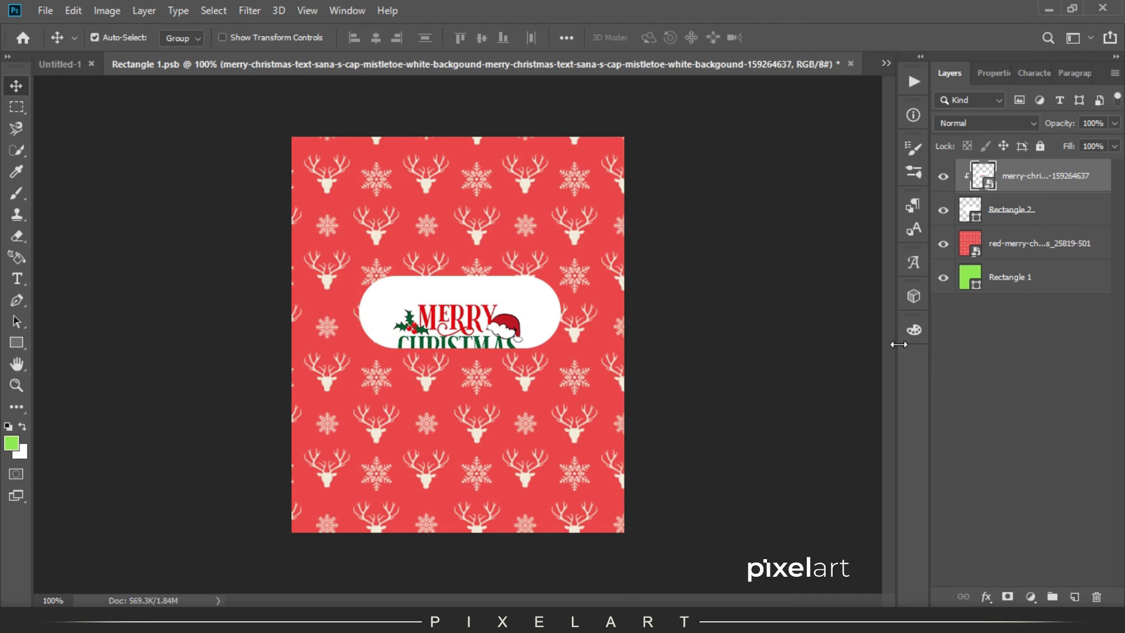
key(shift+Up)
key(shift+Up)
key(shift+Up)
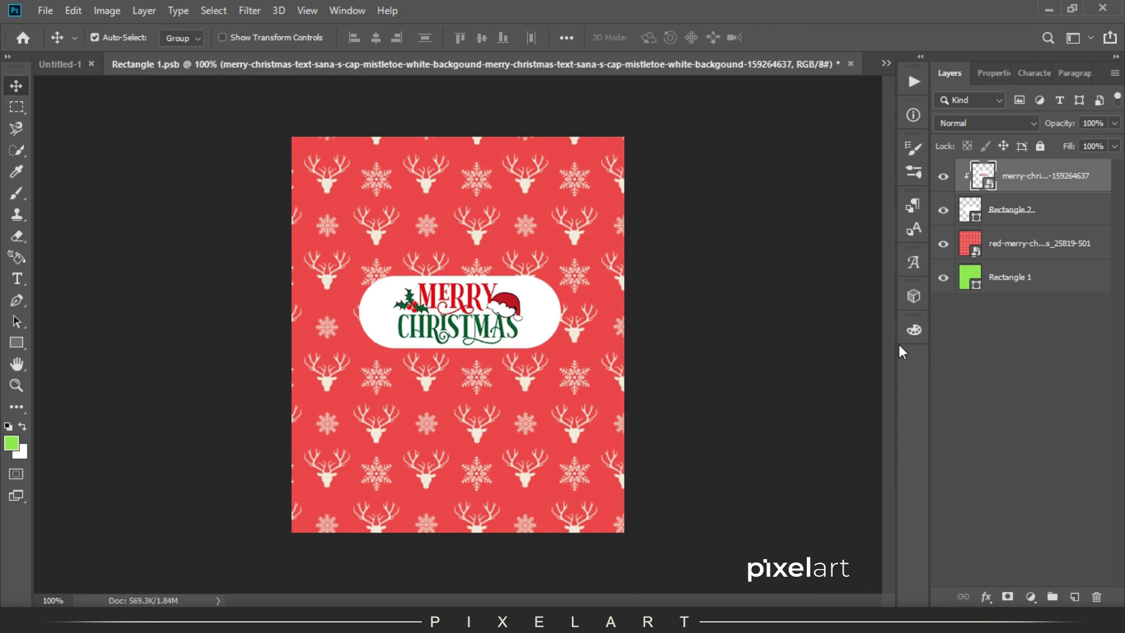
Step: Resize the pill label slightly narrower and taller, to 227×94 px
click(1014, 223)
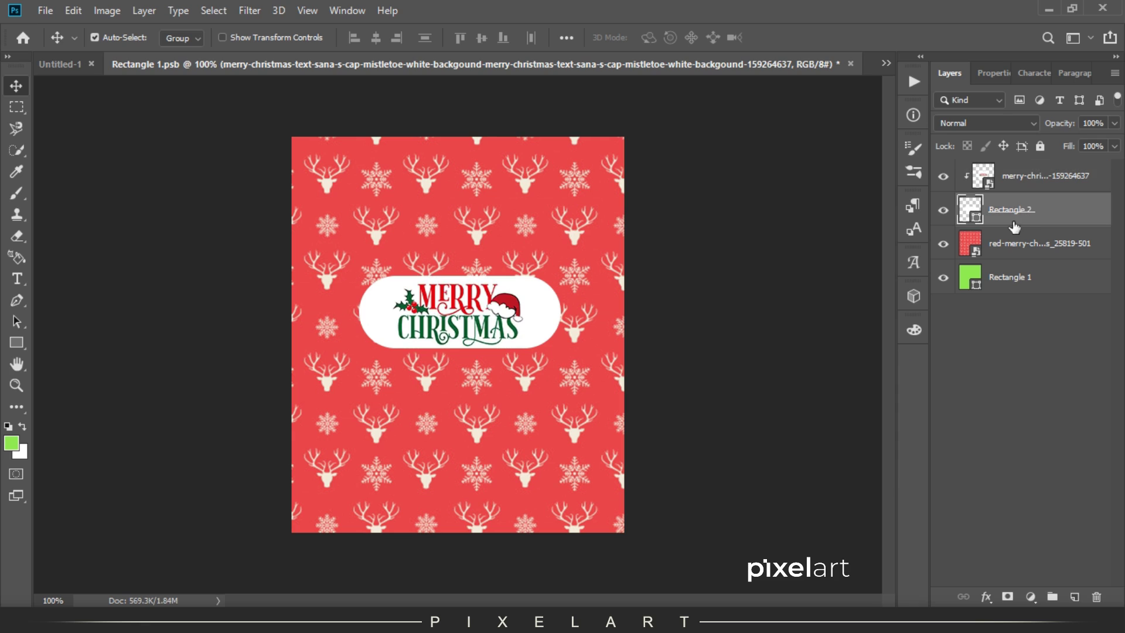
key(ctrl+t)
mouse_move(560, 311)
mouse_down()
mouse_move(539, 310)
mouse_move(553, 312)
mouse_up()
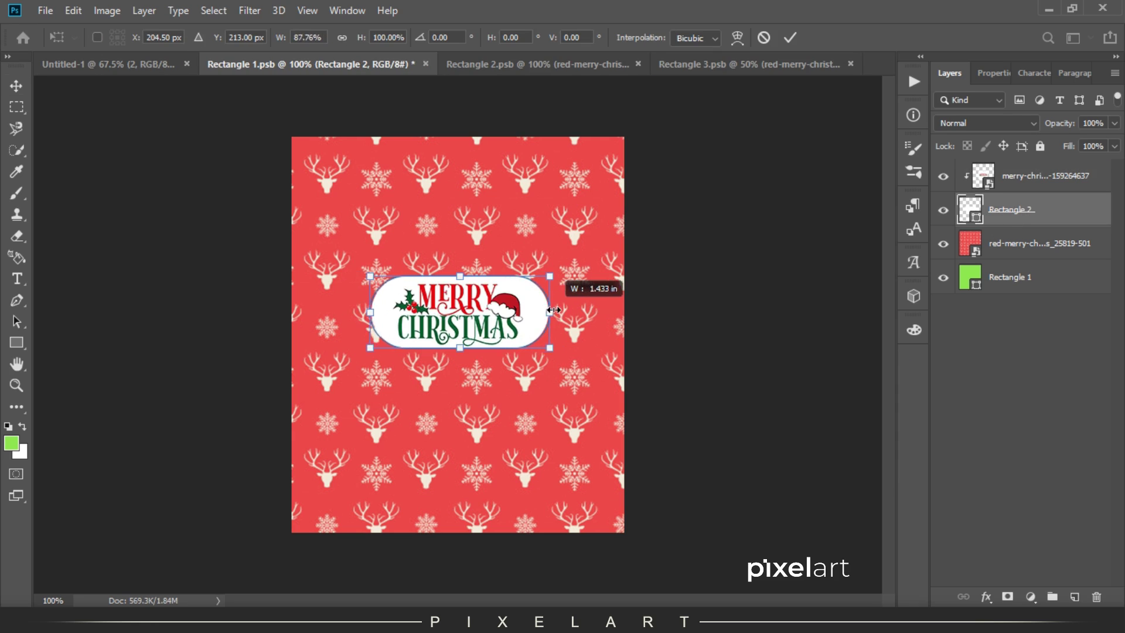
drag(463, 271, 462, 269)
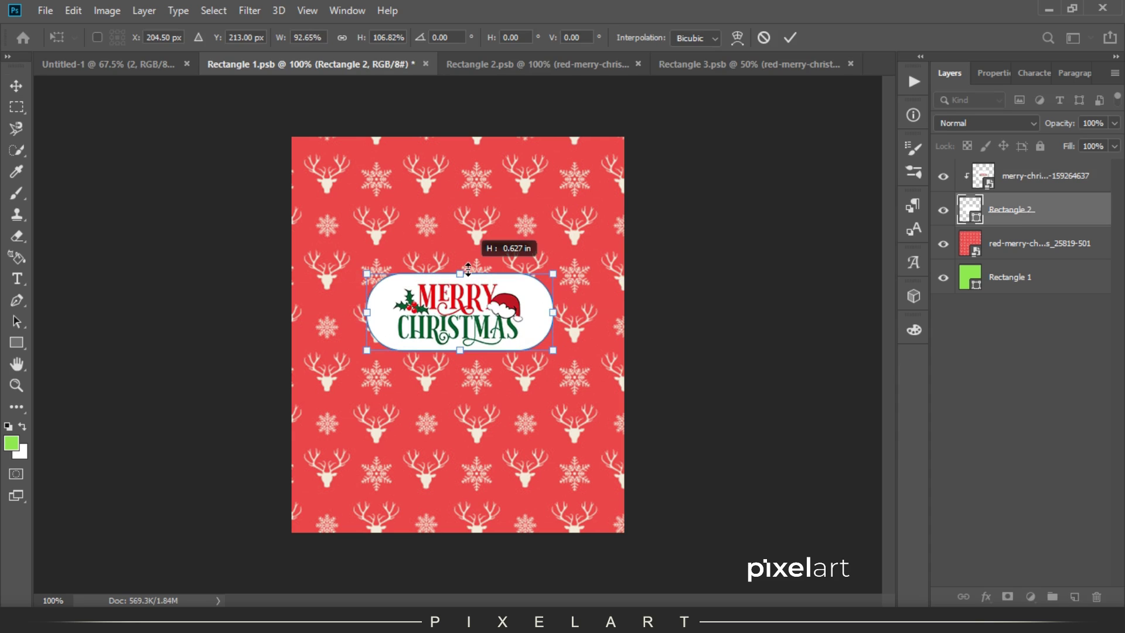
key(Return)
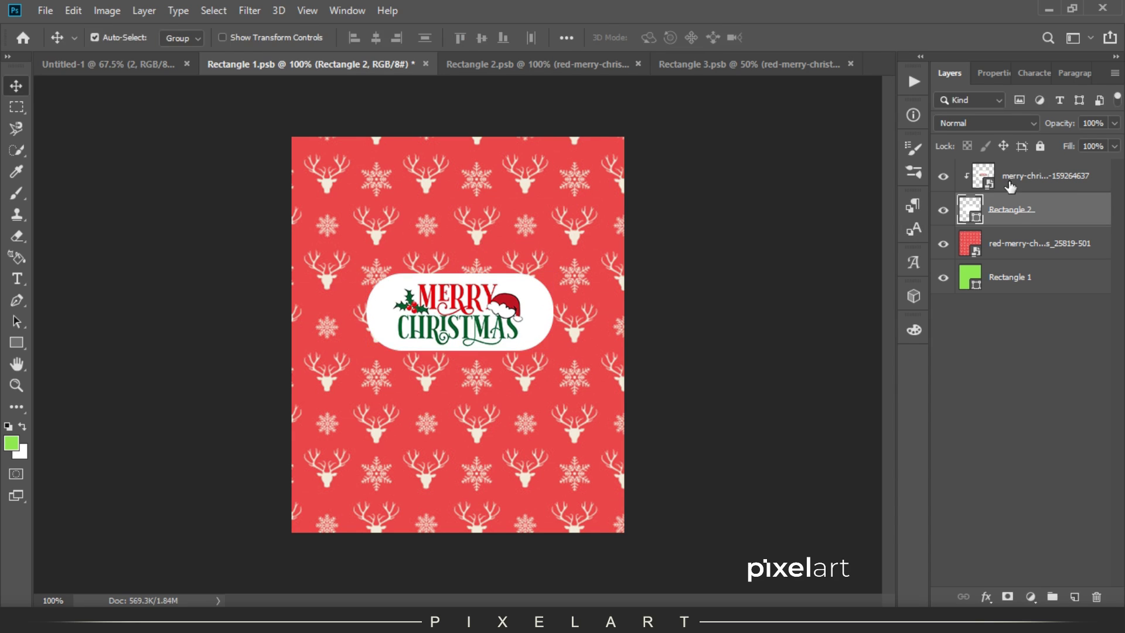
Step: Fine-tune the Merry Christmas image size to fit, and check the label's 47 px corners
click(1006, 179)
key(ctrl+t)
drag(531, 243, 552, 242)
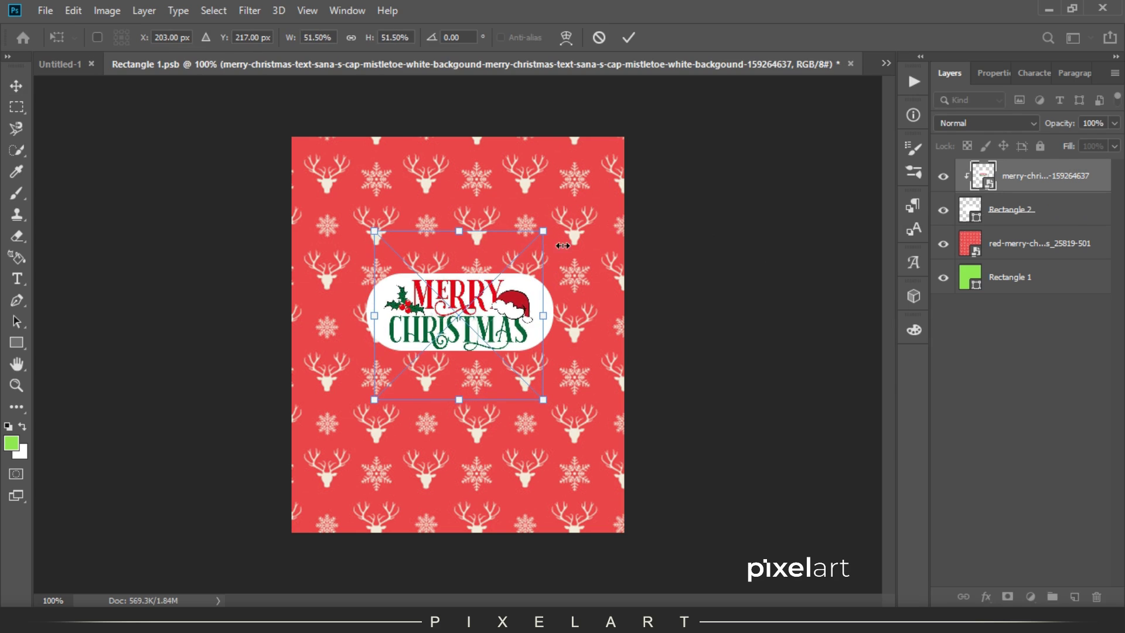
key(Return)
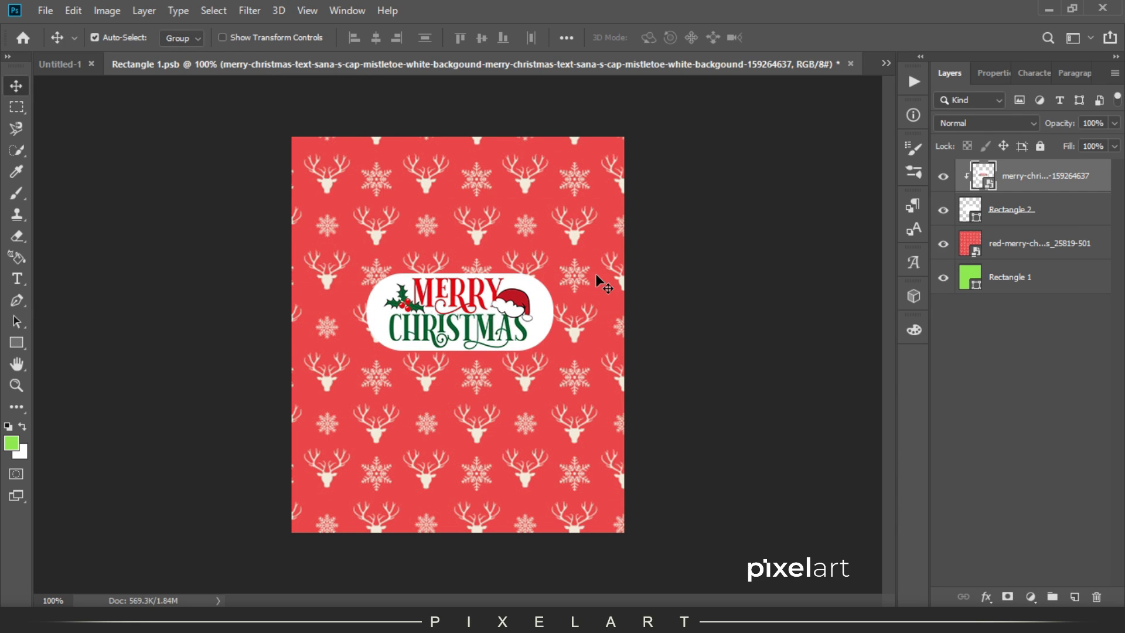
key(ctrl+t)
drag(542, 232, 539, 235)
key(Return)
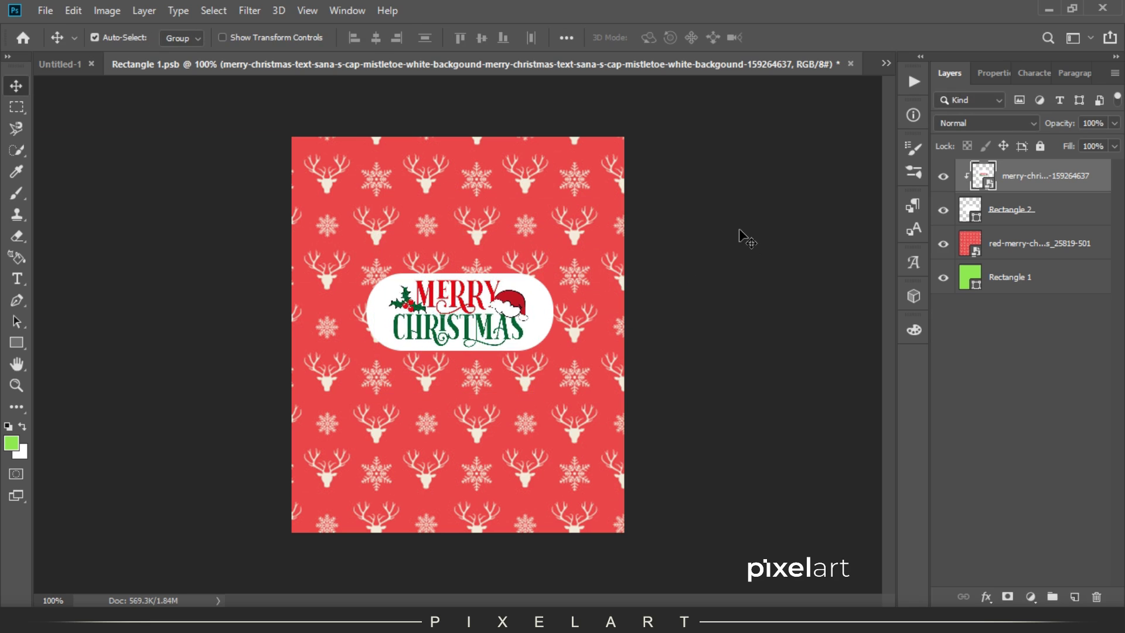
click(1059, 205)
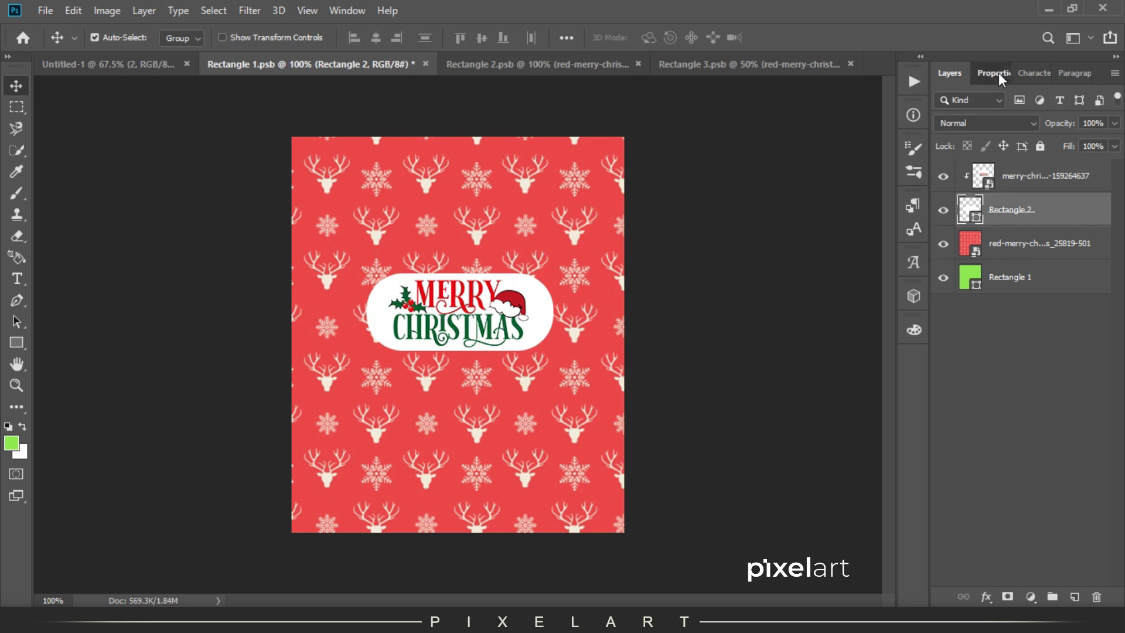
click(998, 72)
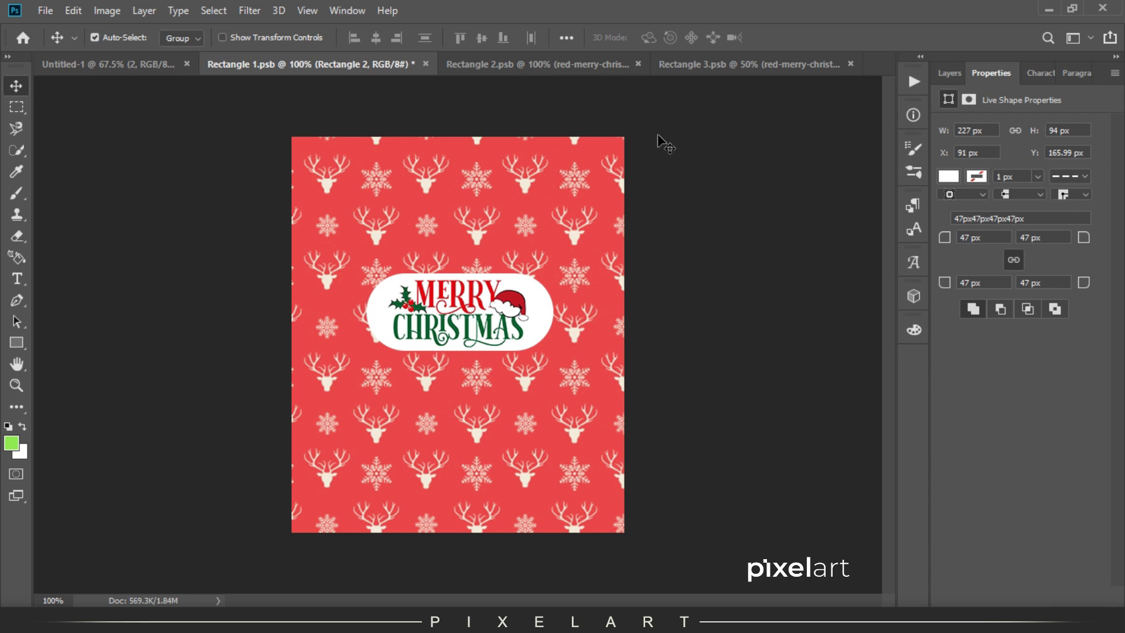
click(956, 73)
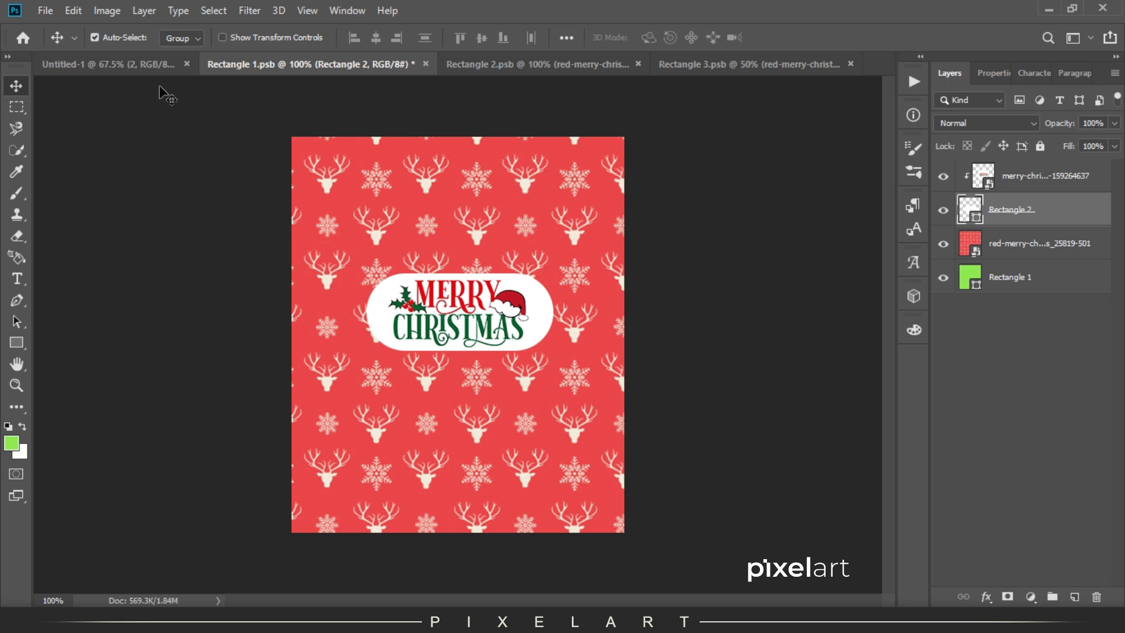
Step: Add a drop shadow to the pill label with 9 px distance and 56% opacity
double_click(1098, 209)
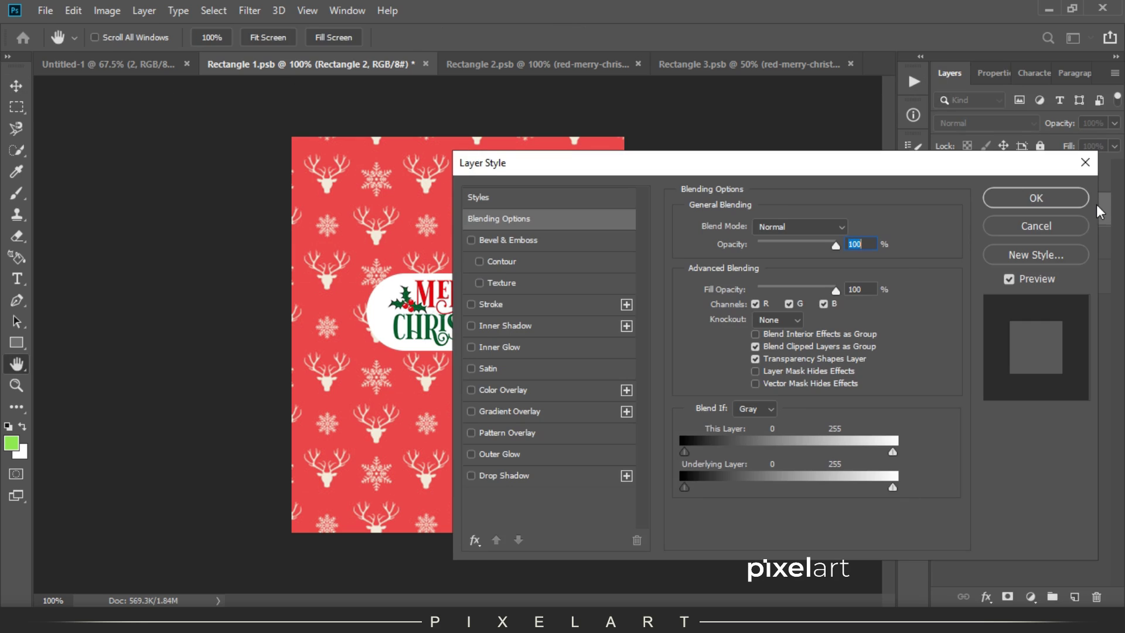
click(572, 475)
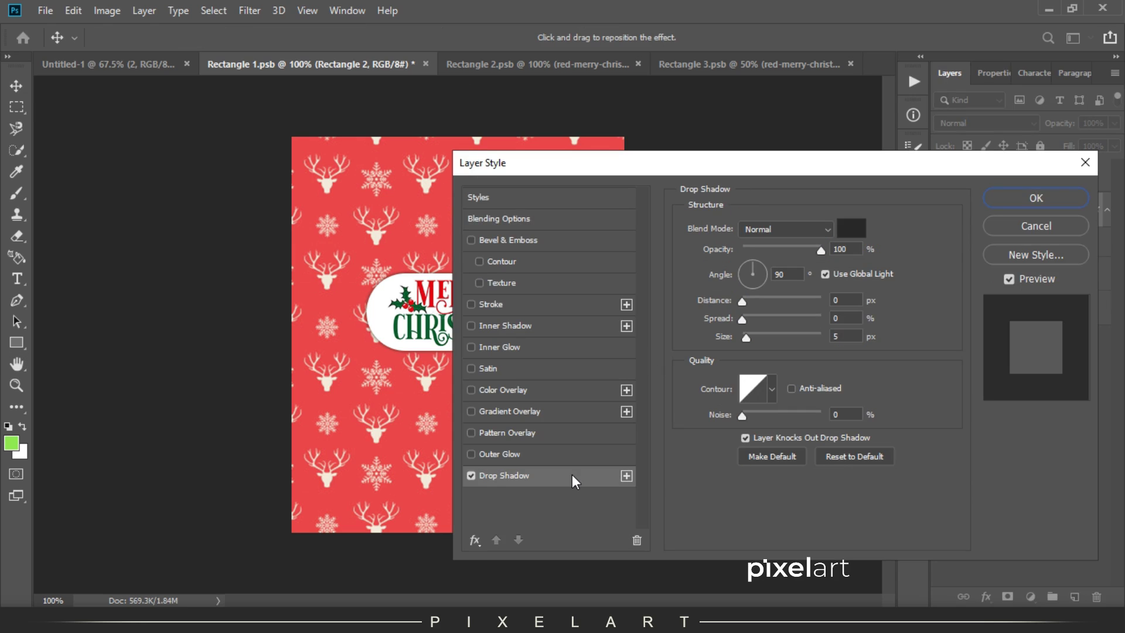
drag(742, 302, 747, 302)
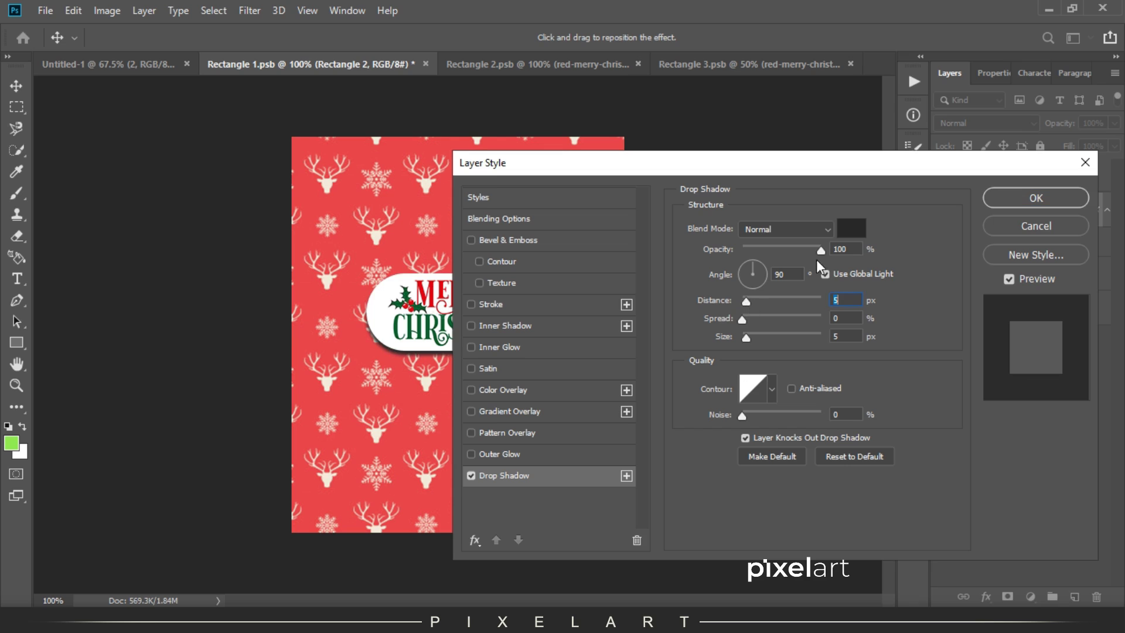
drag(804, 255, 787, 255)
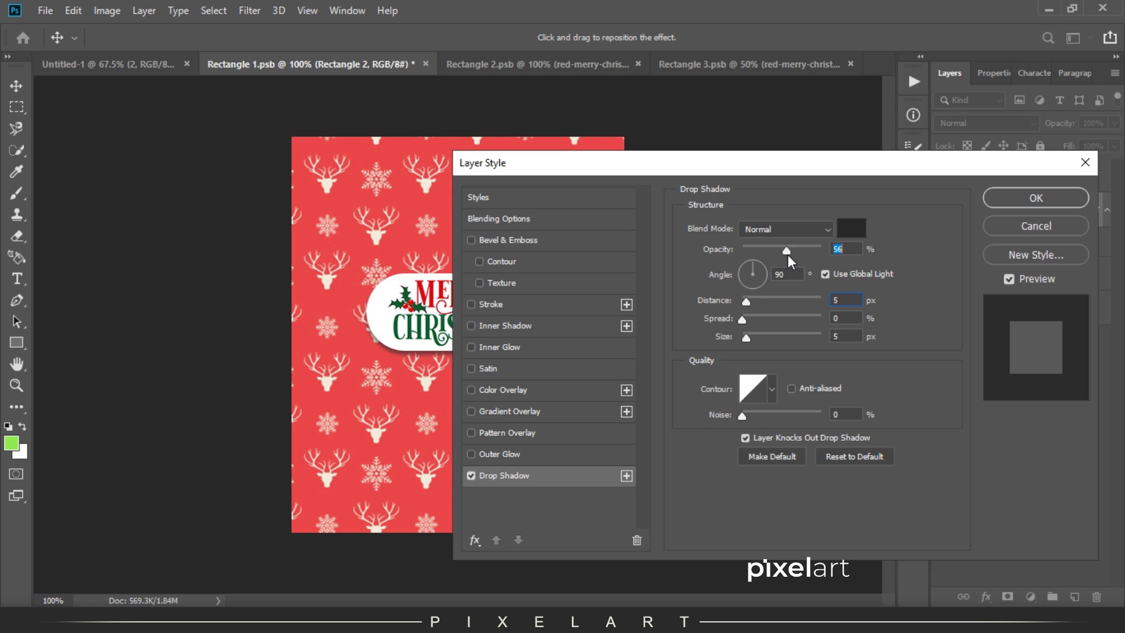
click(1036, 199)
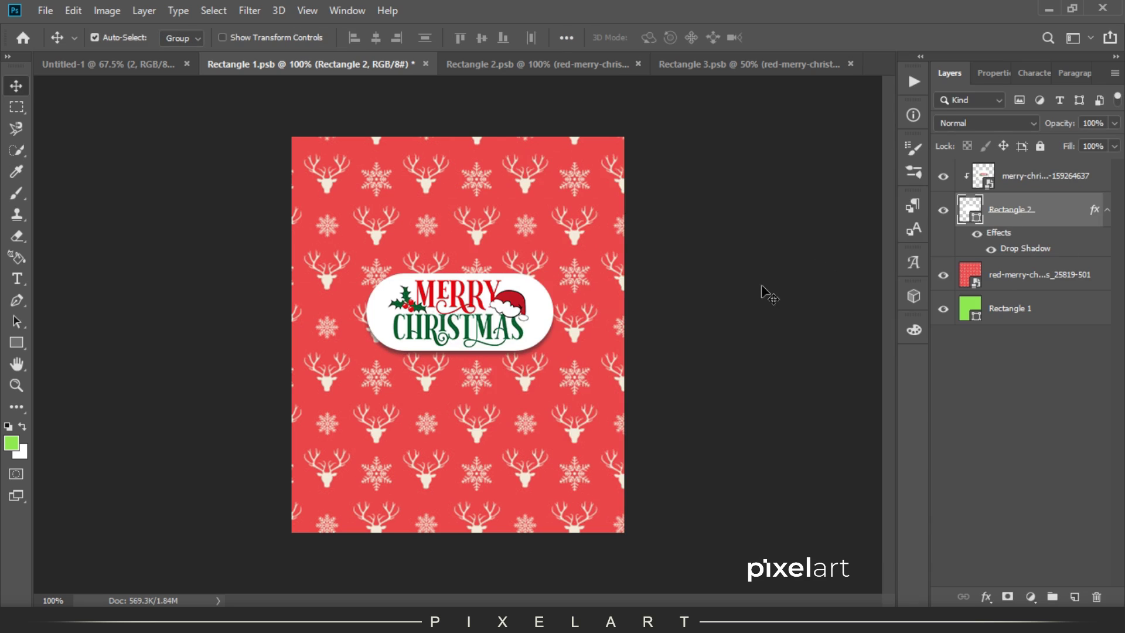
Step: Save Rectangle 1.psb and go back to the Untitled-1 mockup document
click(51, 12)
click(100, 163)
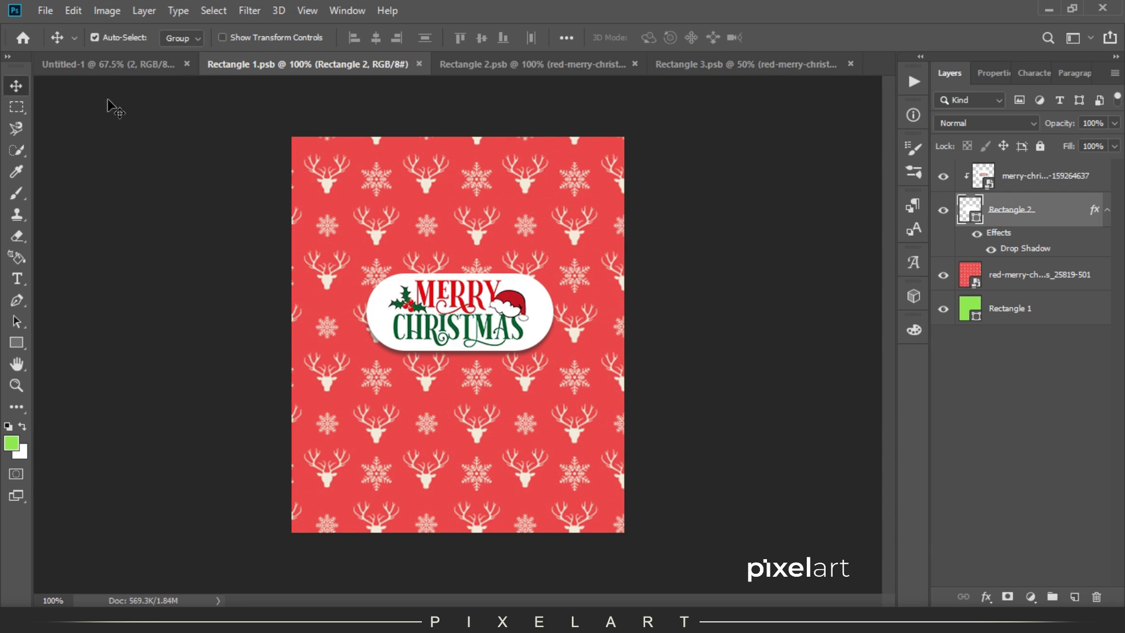
click(107, 68)
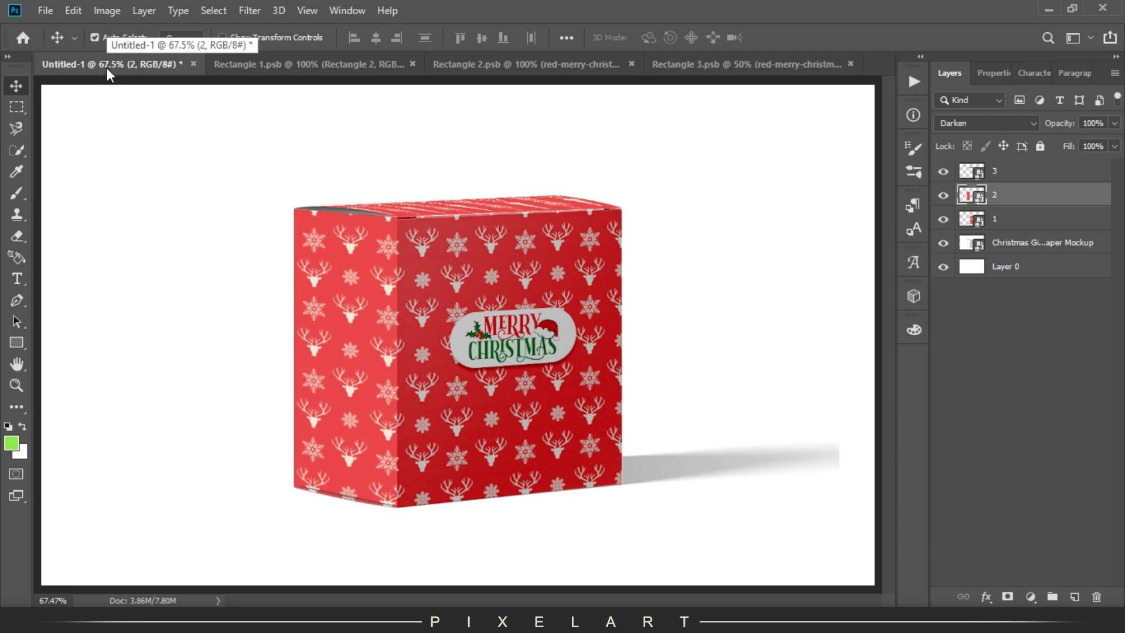
Step: Rasterize the Christmas Gift Box Wrapping Paper Mockup layer
key(ctrl)
key(ctrl+minus)
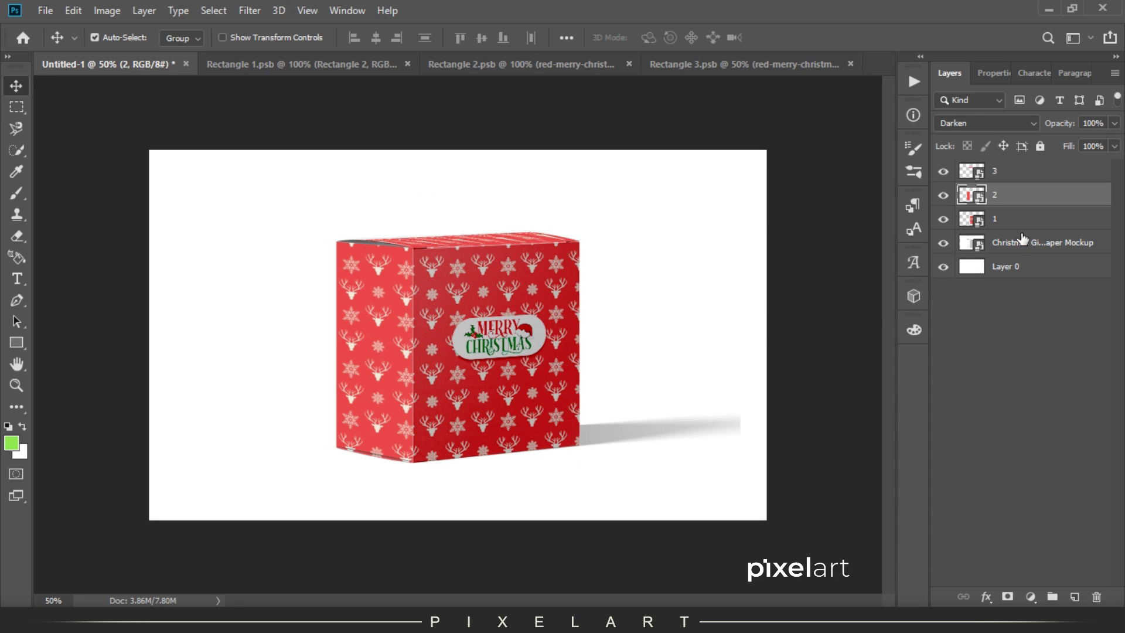
click(1022, 242)
right_click(1022, 242)
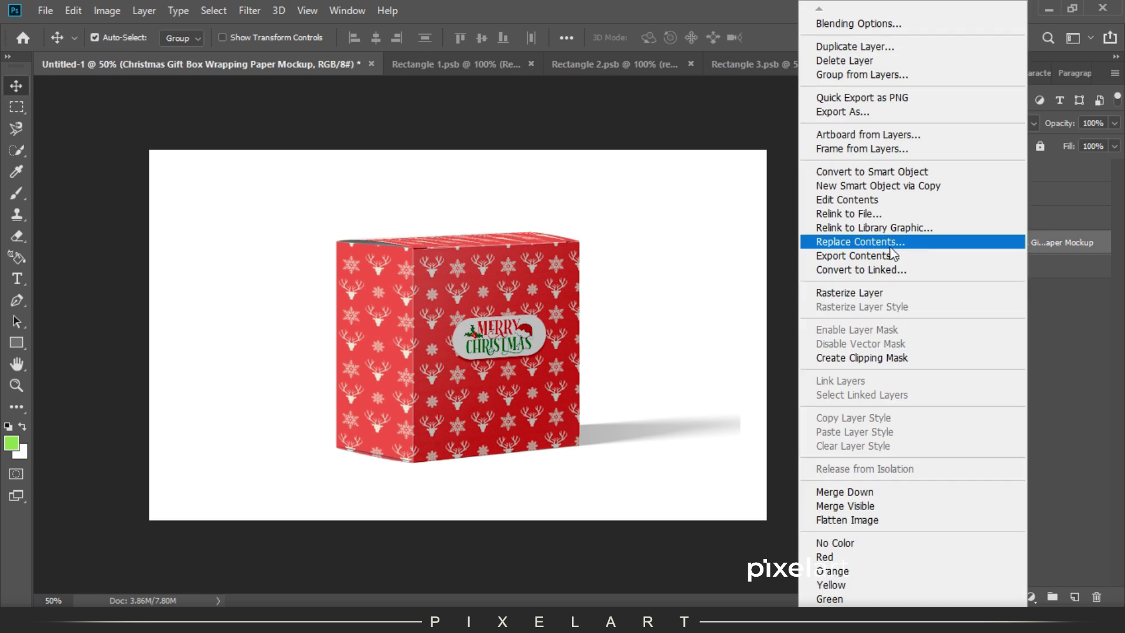
click(855, 291)
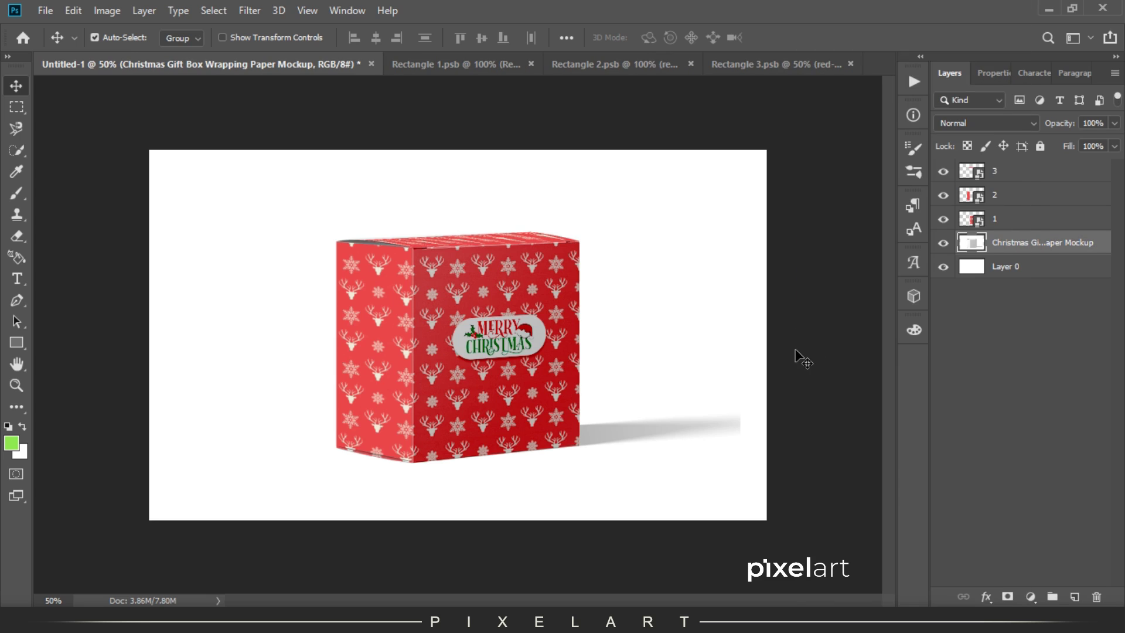
Step: Set up a white brush at 400 px size
key(b)
alt+click(697, 315)
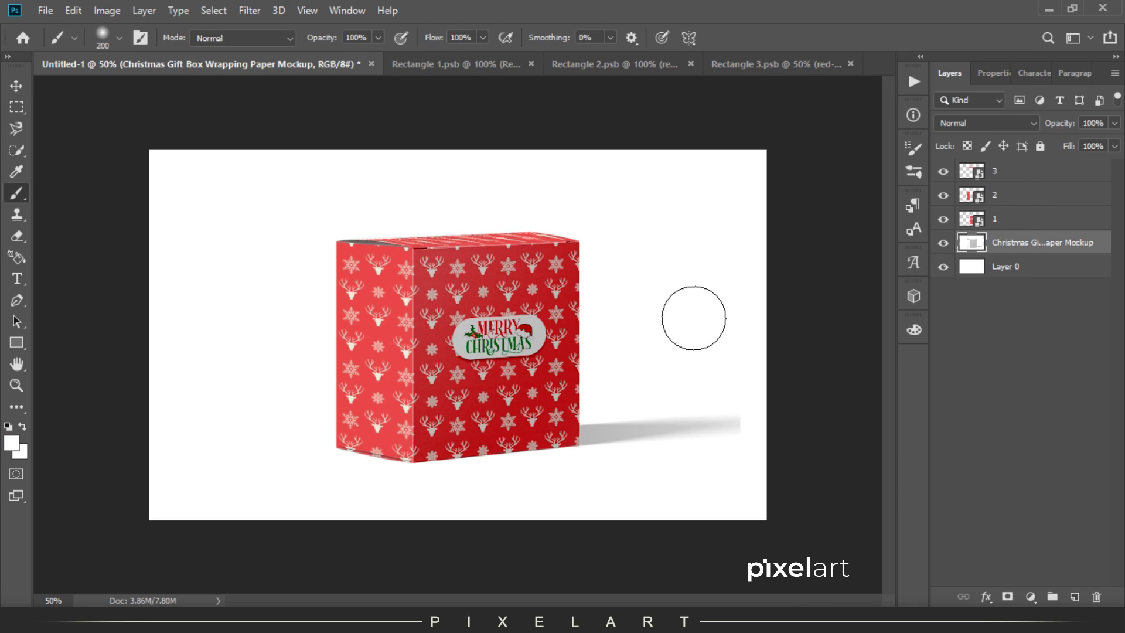
right_click(693, 317)
double_click(781, 480)
key(bracketright)
key(bracketright)
key(bracketright)
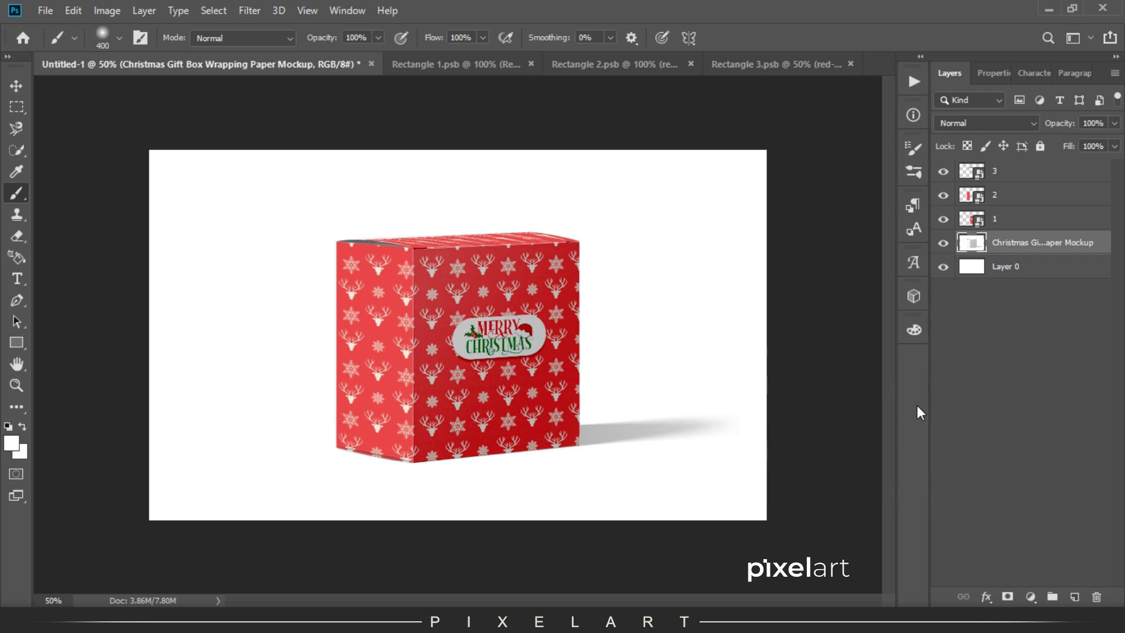
key(v)
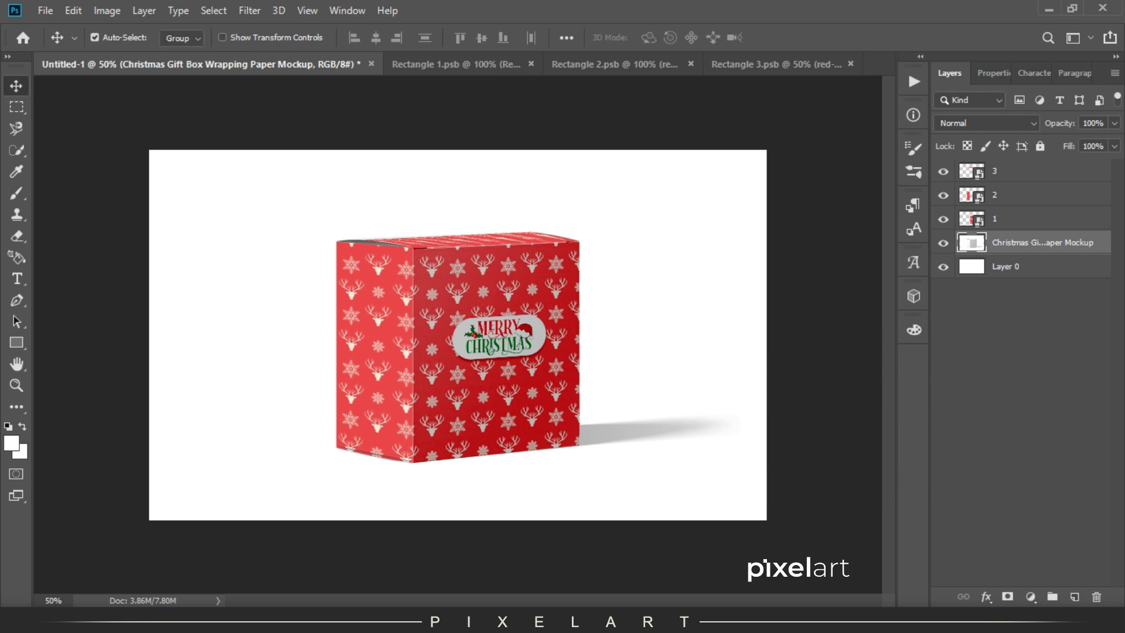
Step: Drag the red-merry-christmas-pattern-seamless_25819-501 image into the mockup as a new layer
click(348, 621)
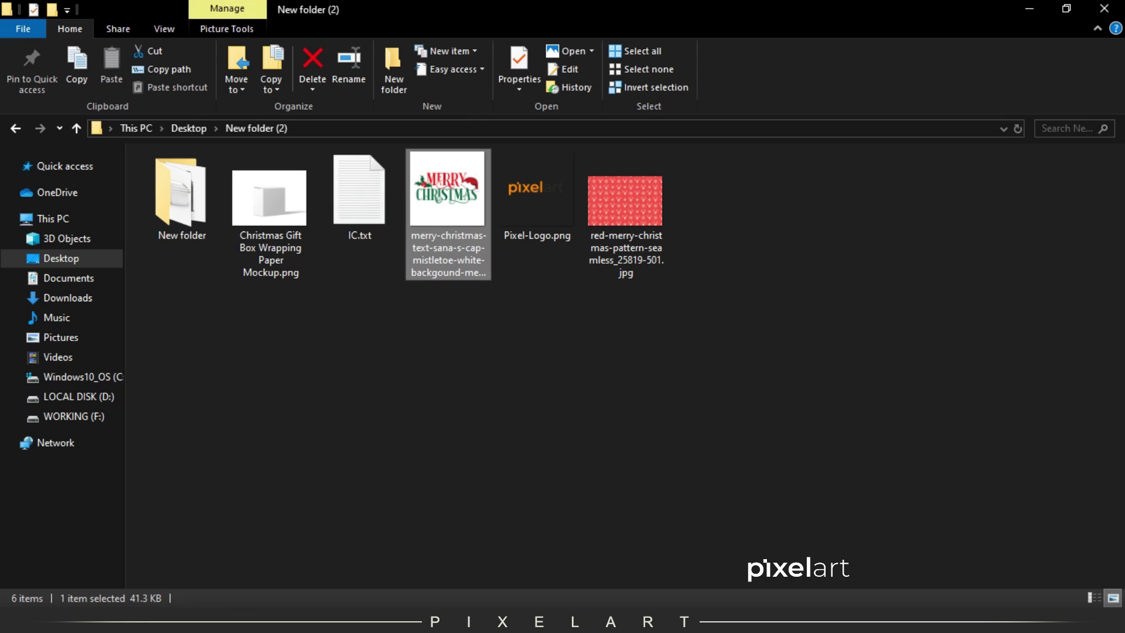
click(619, 223)
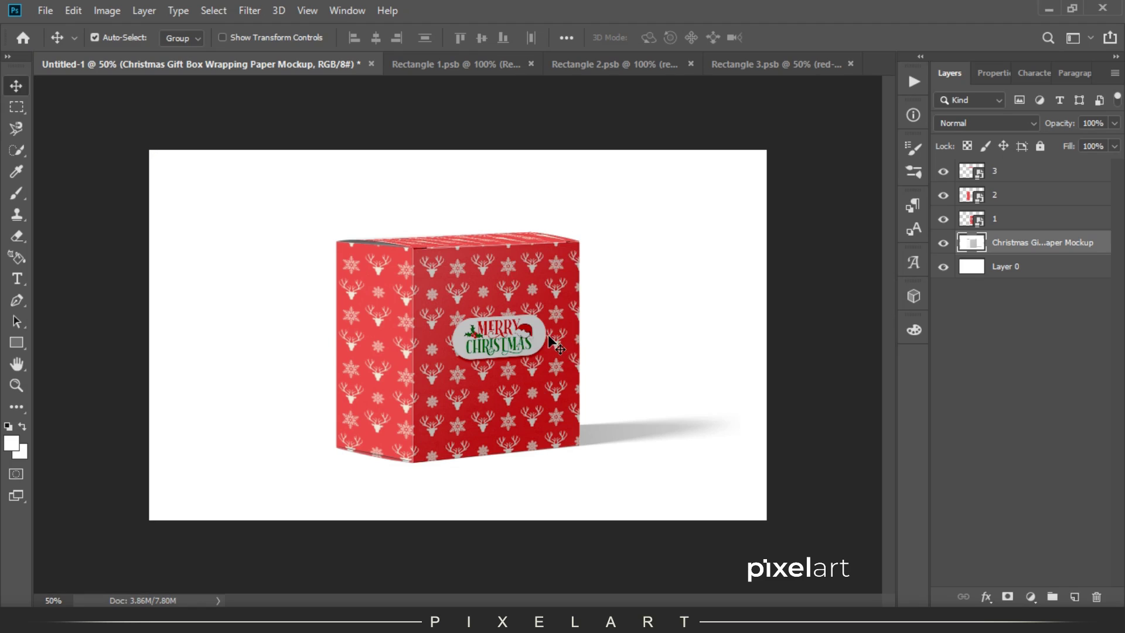
drag(601, 207, 547, 335)
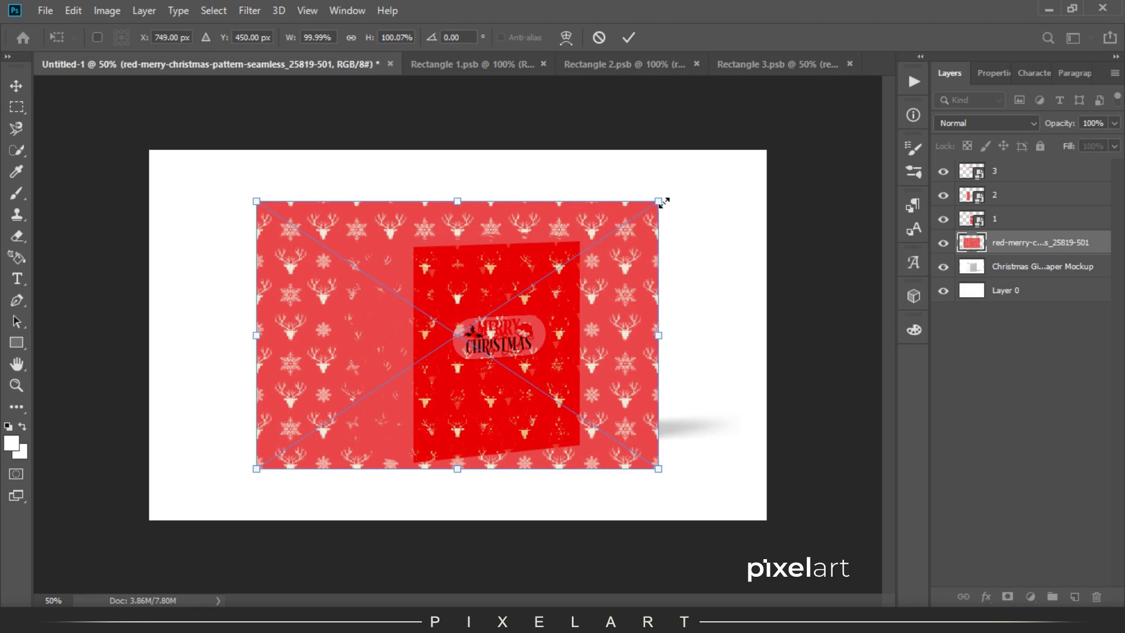
Step: Scale the reindeer pattern to 154% to cover the canvas and set its opacity to 10%
drag(663, 202, 789, 160)
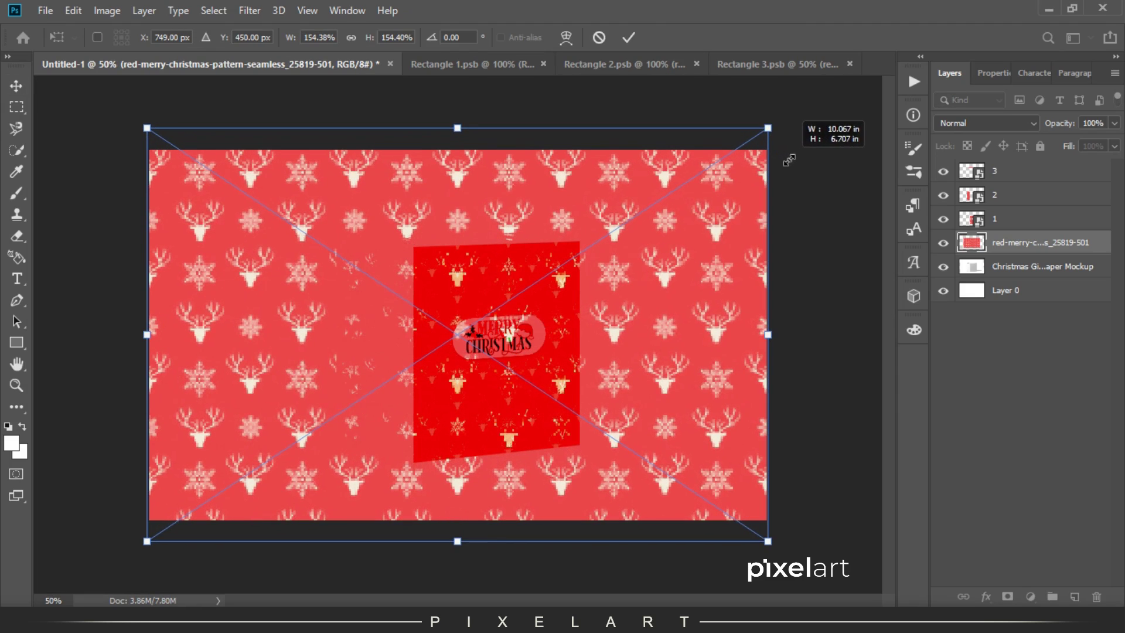
key(Return)
key(1)
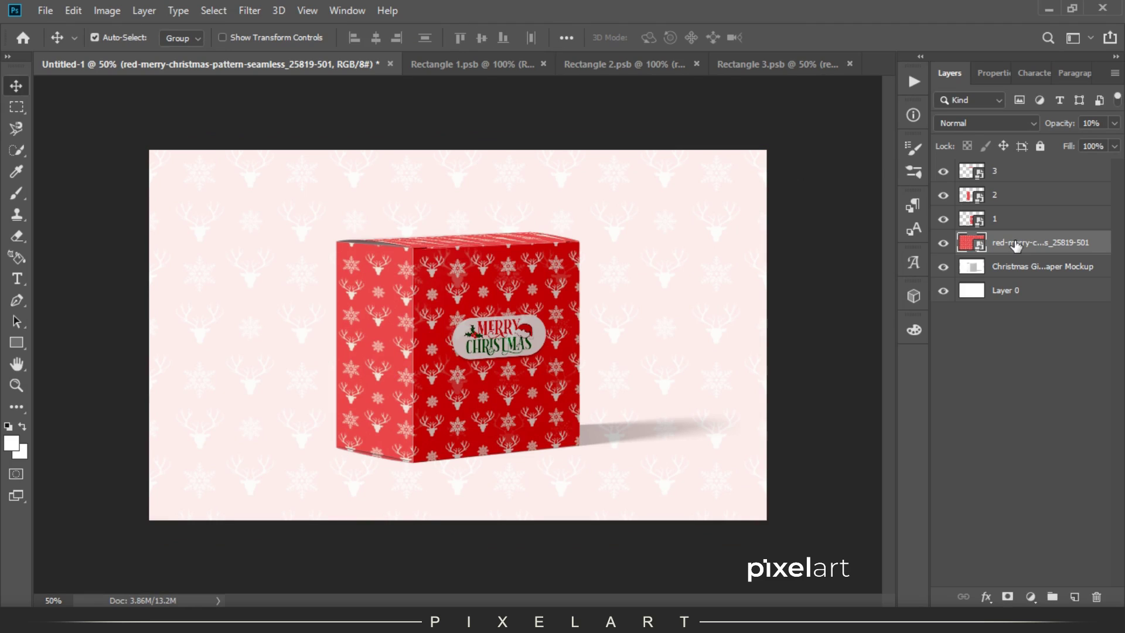
Step: Try a Magic Wand selection of the background pattern, then deselect
click(17, 150)
click(86, 167)
click(246, 225)
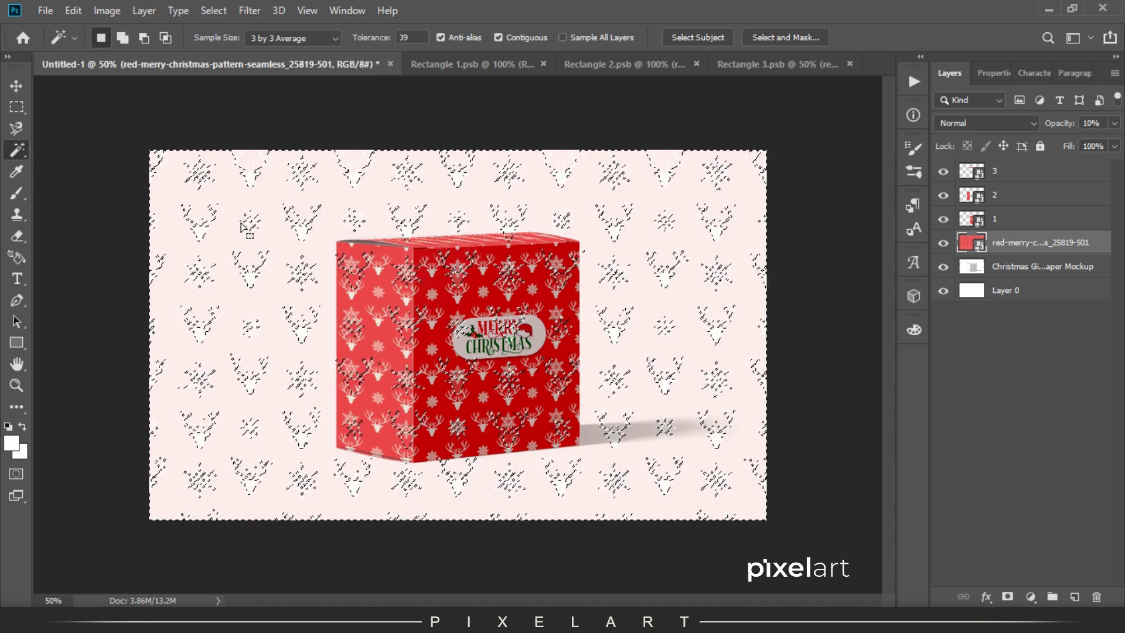
key(alt+bracketleft)
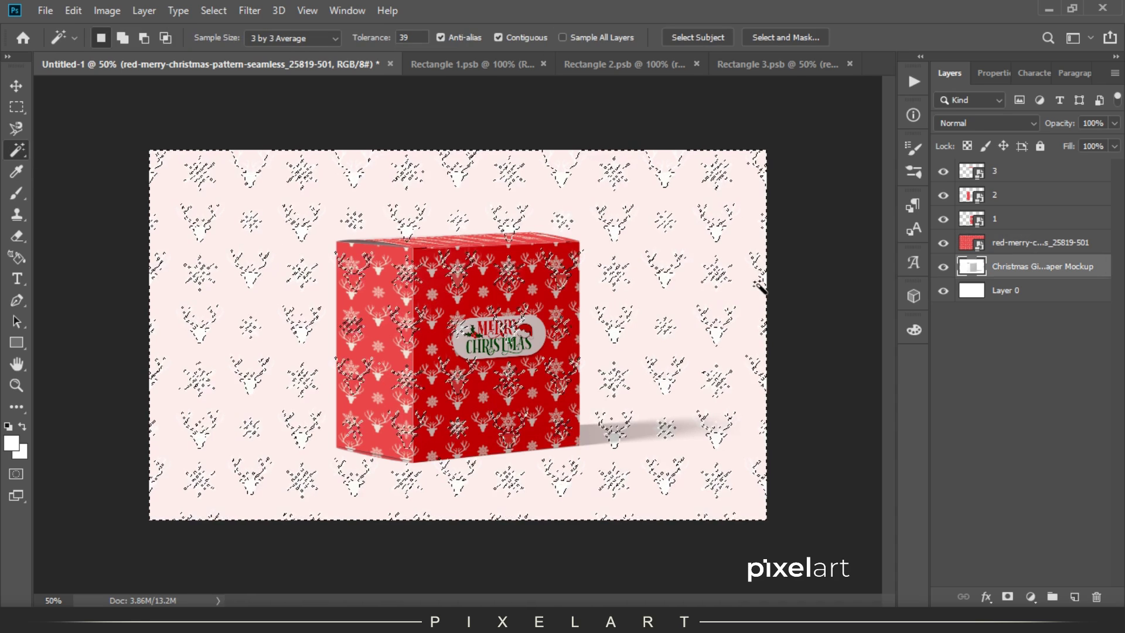
key(ctrl+d)
Step: Test Magic Wand selections of the pink background at tolerances 24 and 10, deselect, and hide the pattern layer
click(612, 279)
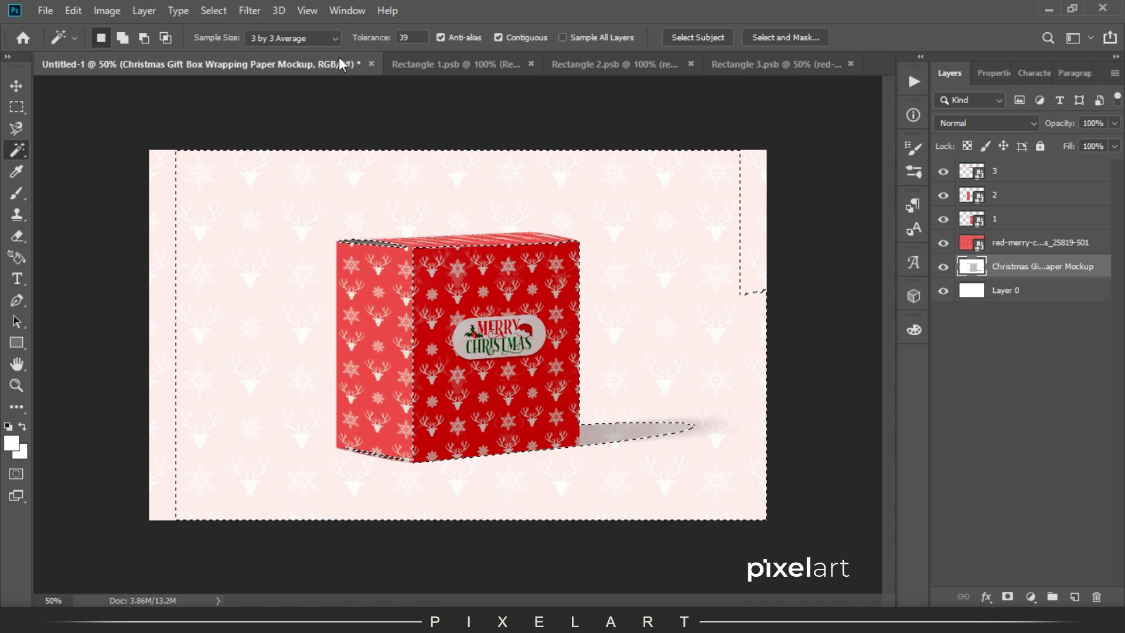
drag(368, 38, 353, 38)
key(ctrl+d)
click(299, 278)
drag(375, 36, 365, 39)
click(275, 282)
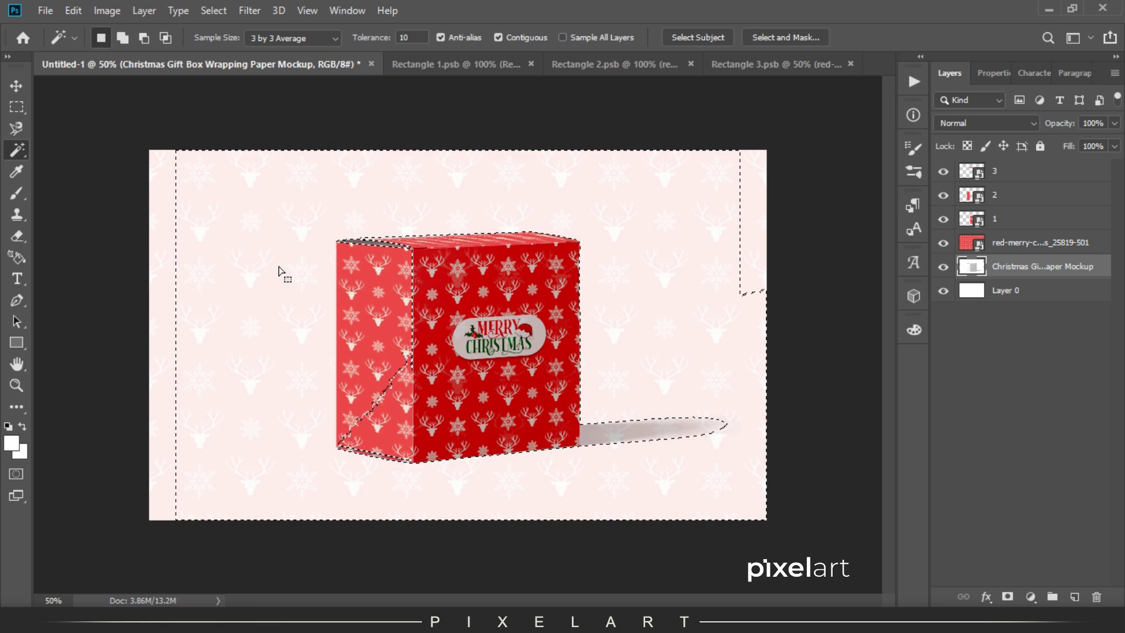
alt+click(377, 297)
click(546, 242)
key(ctrl+d)
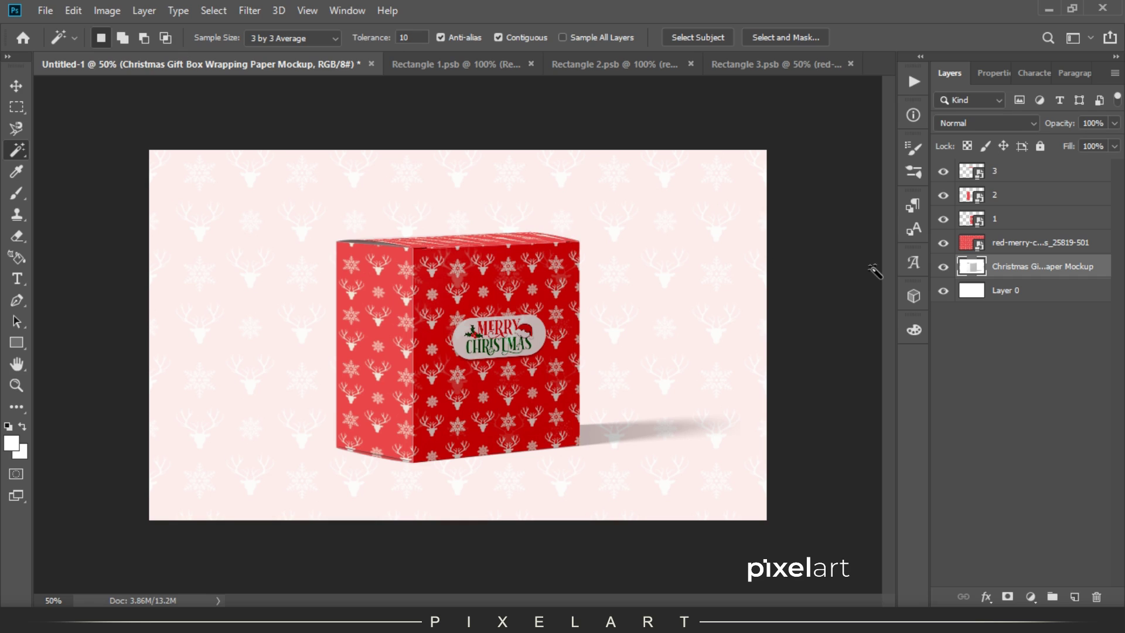
click(943, 242)
click(943, 242)
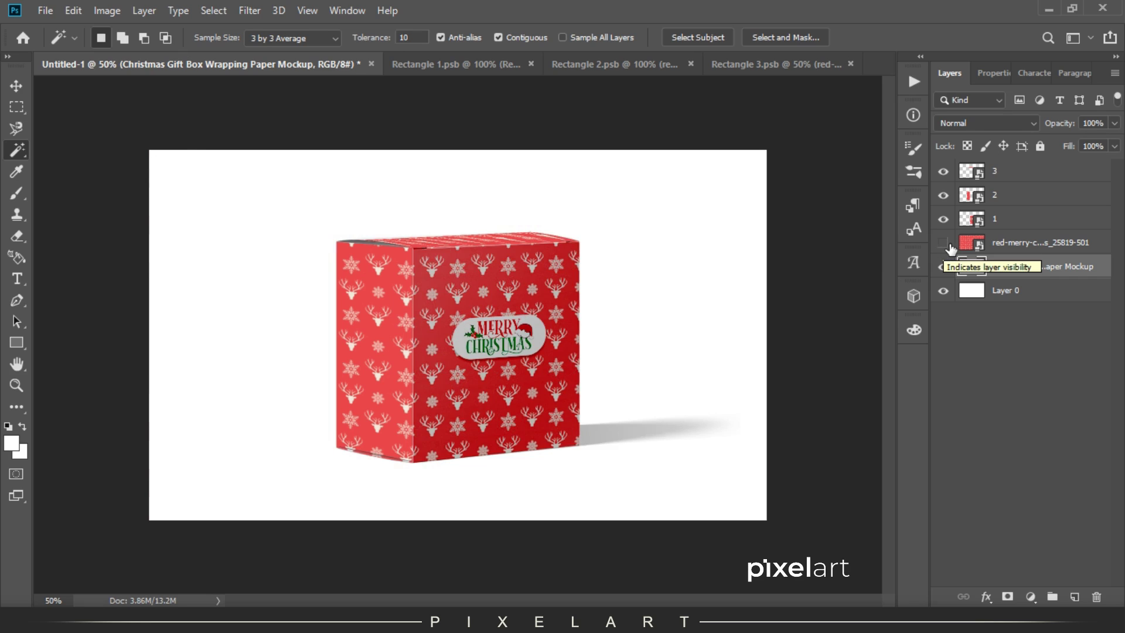
Step: Show the reindeer pattern layer again and rasterize it
click(943, 242)
ctrl+click(967, 222)
right_click(1019, 243)
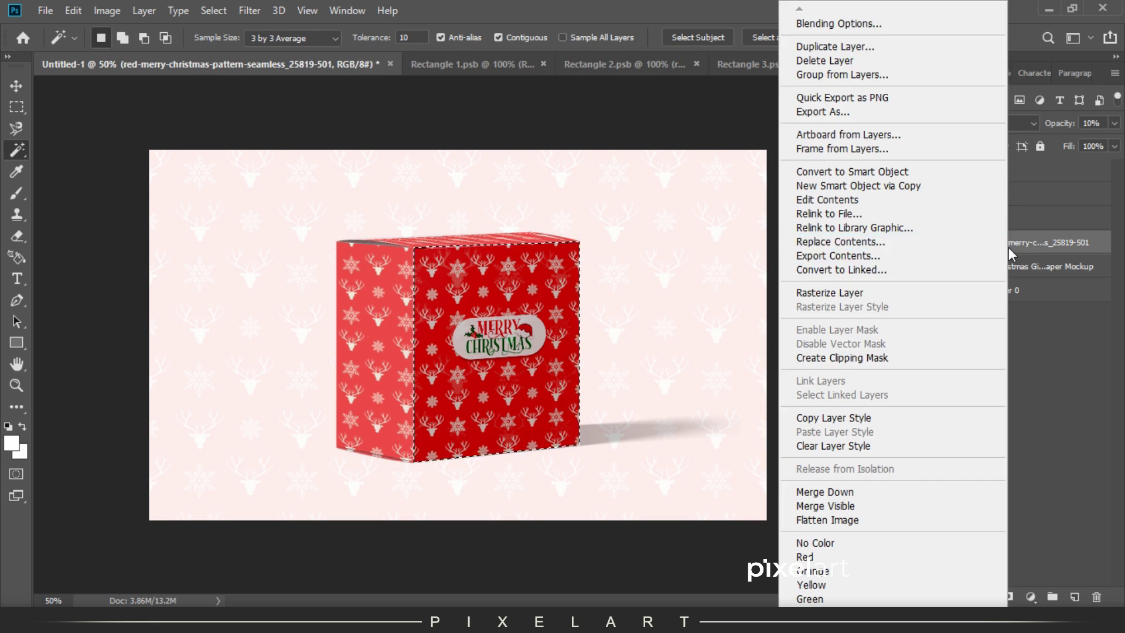
click(849, 293)
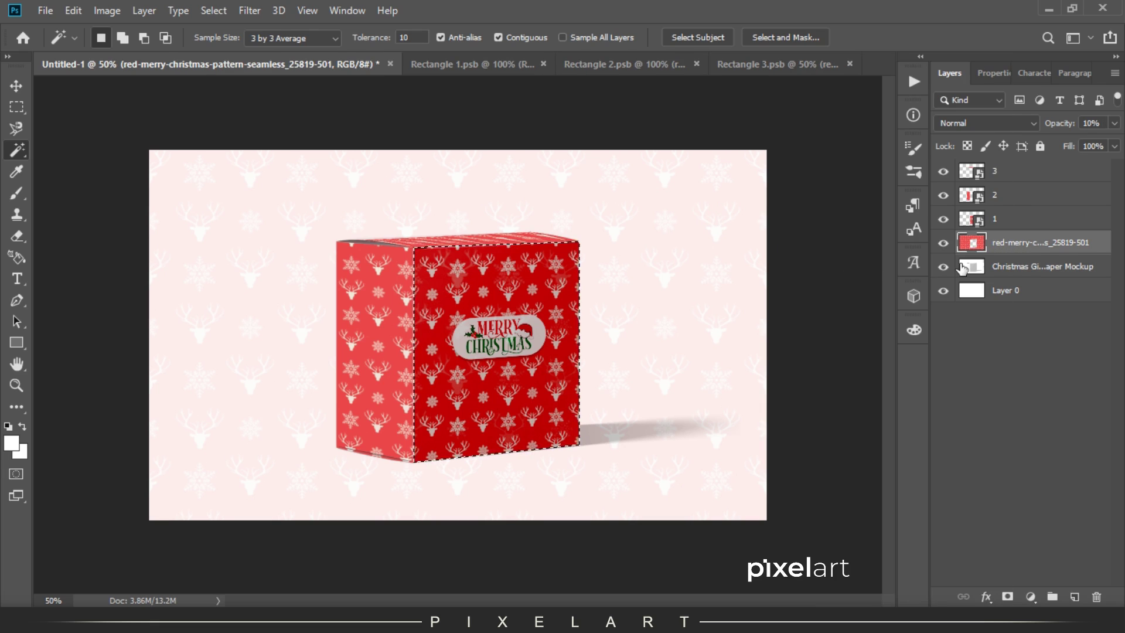
Step: Select the box's side and top faces and set the pattern layer opacity to 9%
ctrl+click(968, 199)
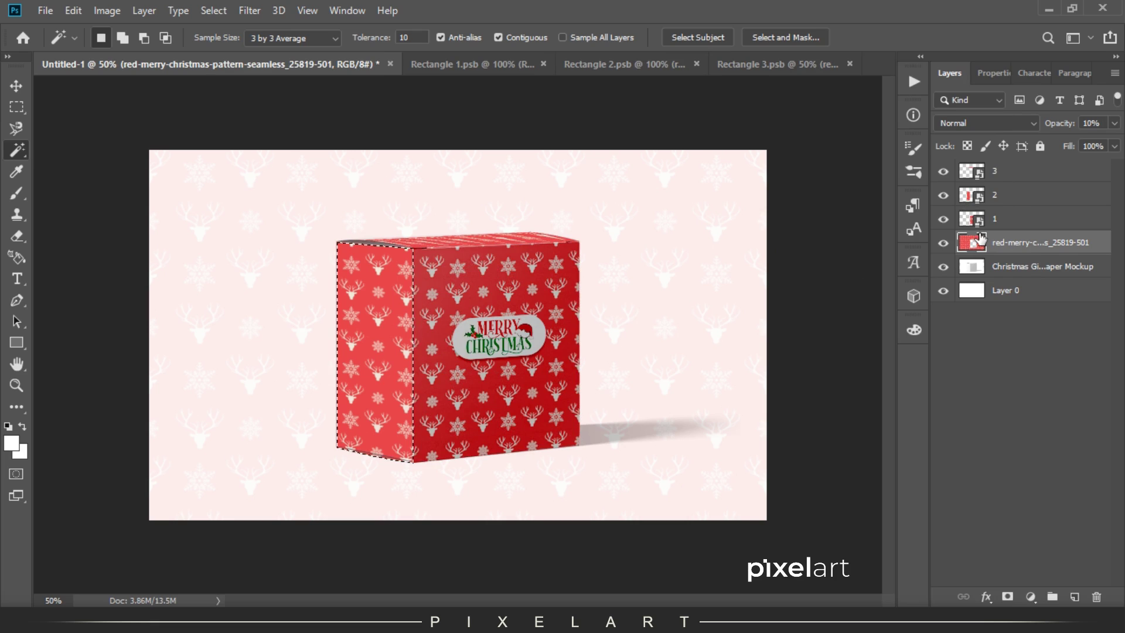
ctrl+click(970, 171)
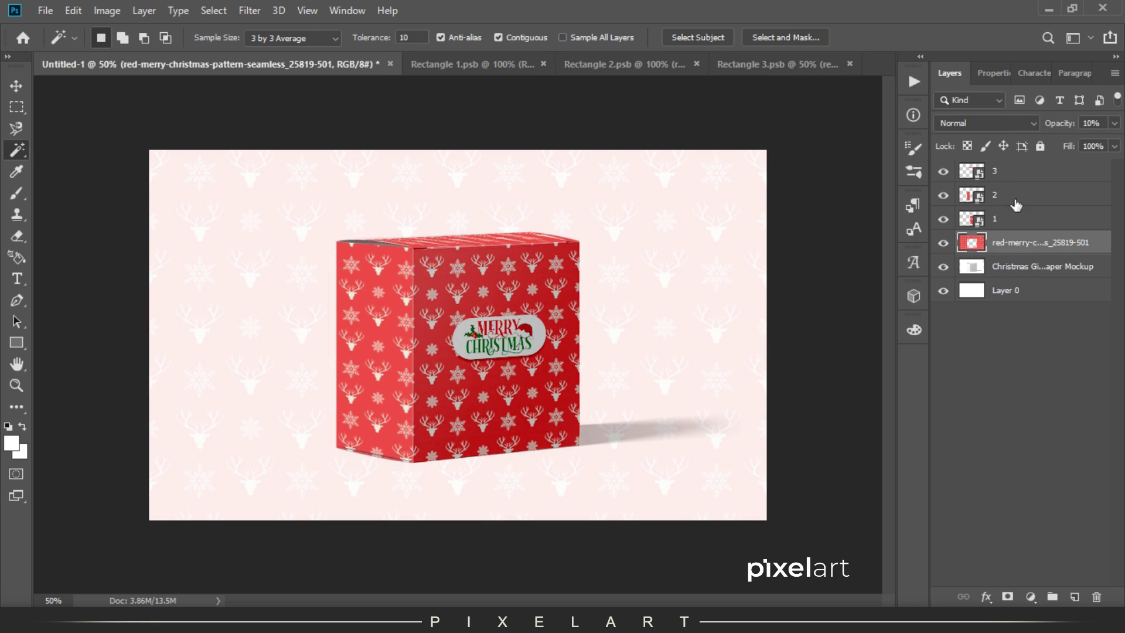
drag(1050, 132, 1060, 130)
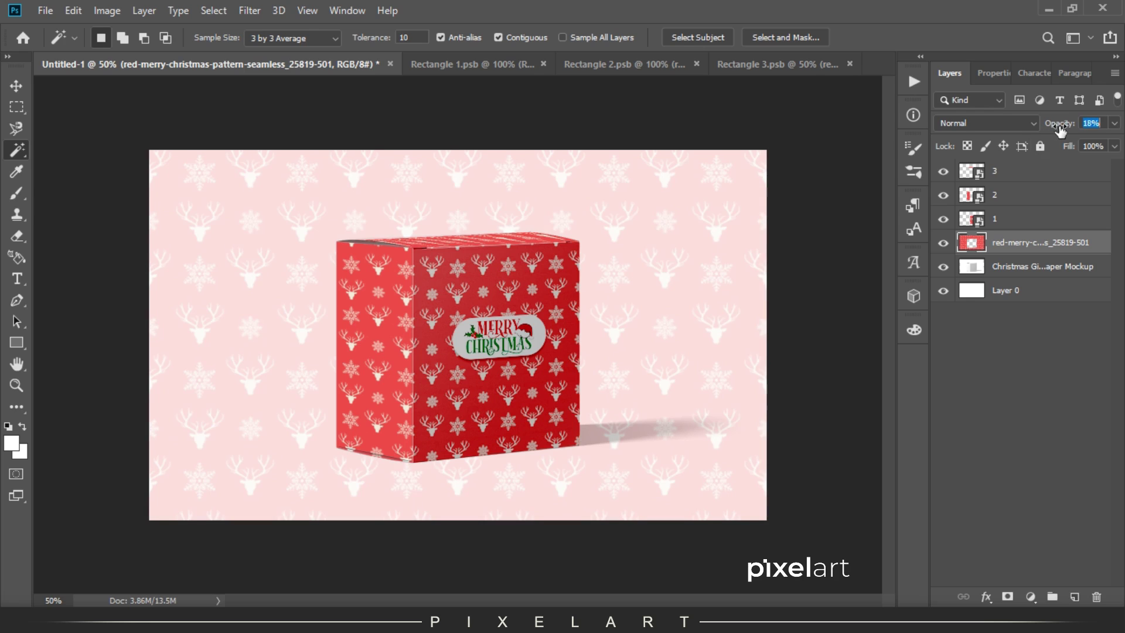
drag(1056, 130, 1052, 129)
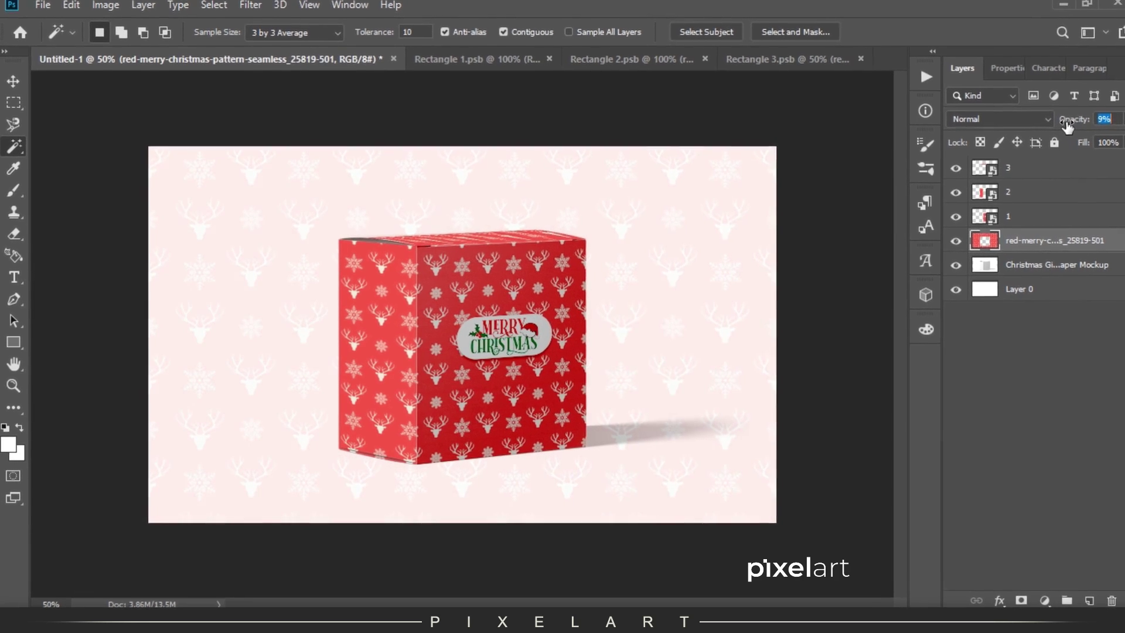